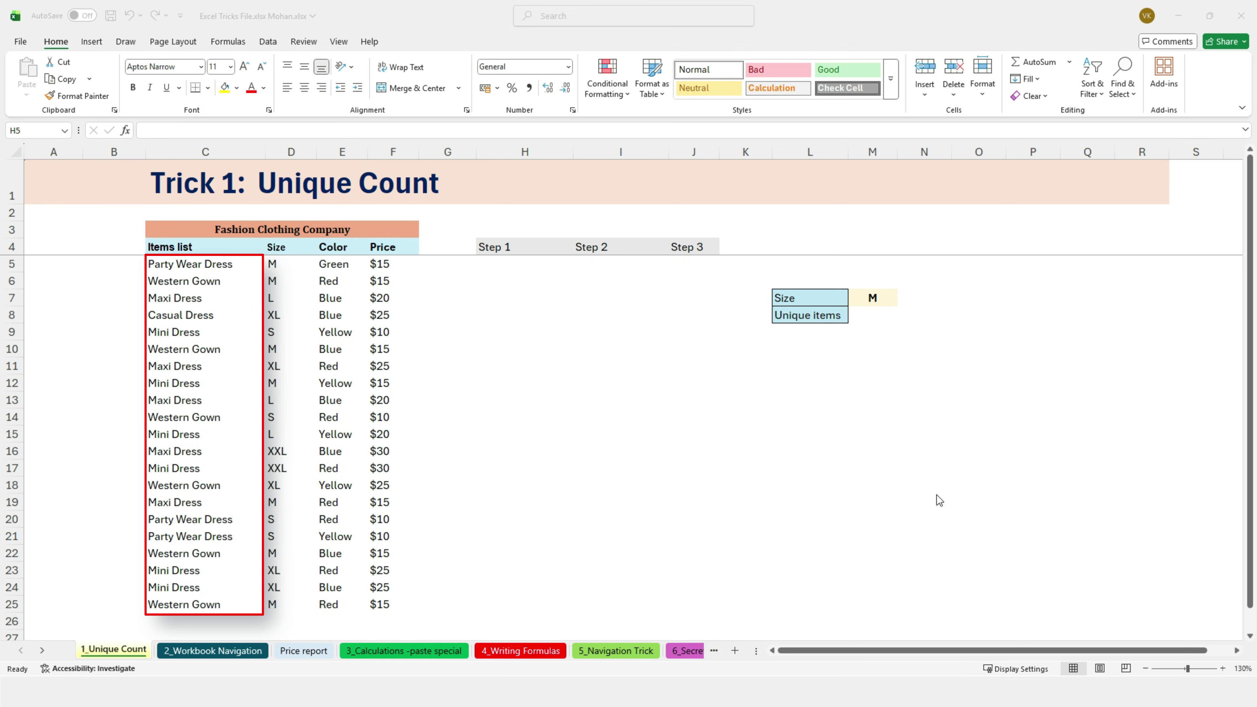
Step: Enter =FILTER(C5:C25,D5:D25=M7) in H5 so matching item names spill down column H
{"action": "left_click", "coordinate": [487, 264]}
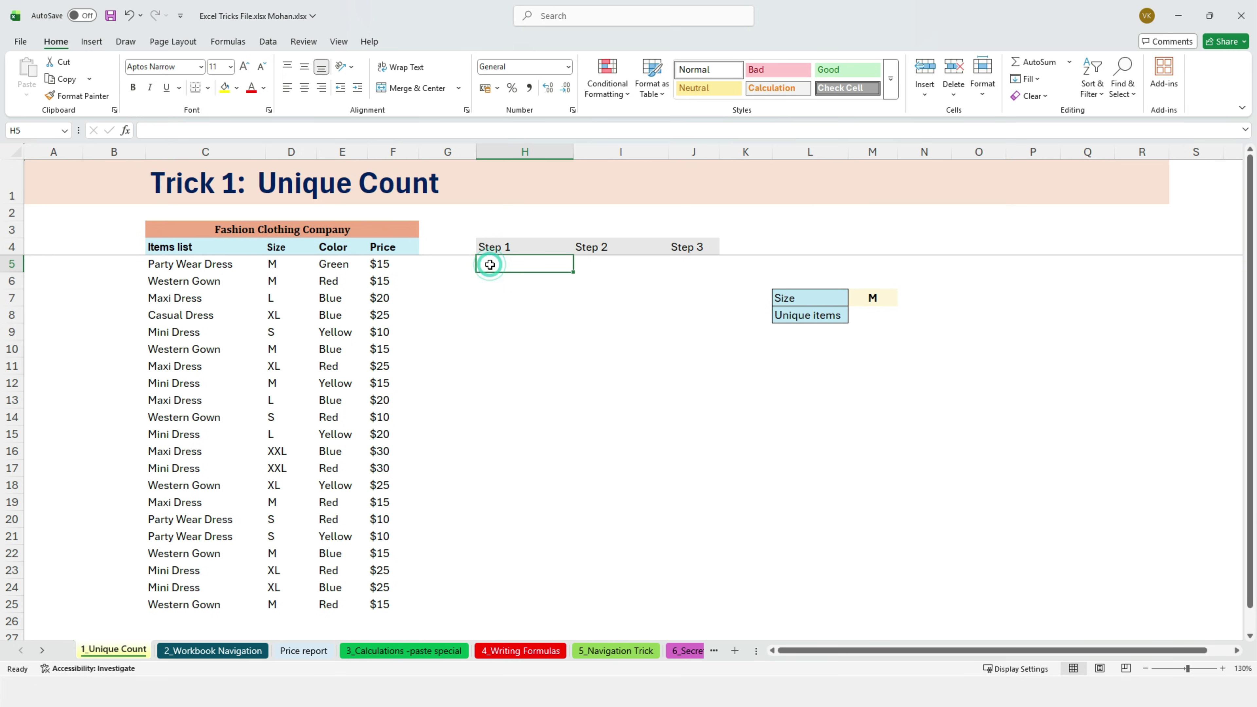
{"action": "type", "text": "=fil"}
{"action": "double_click", "coordinate": [514, 281]}
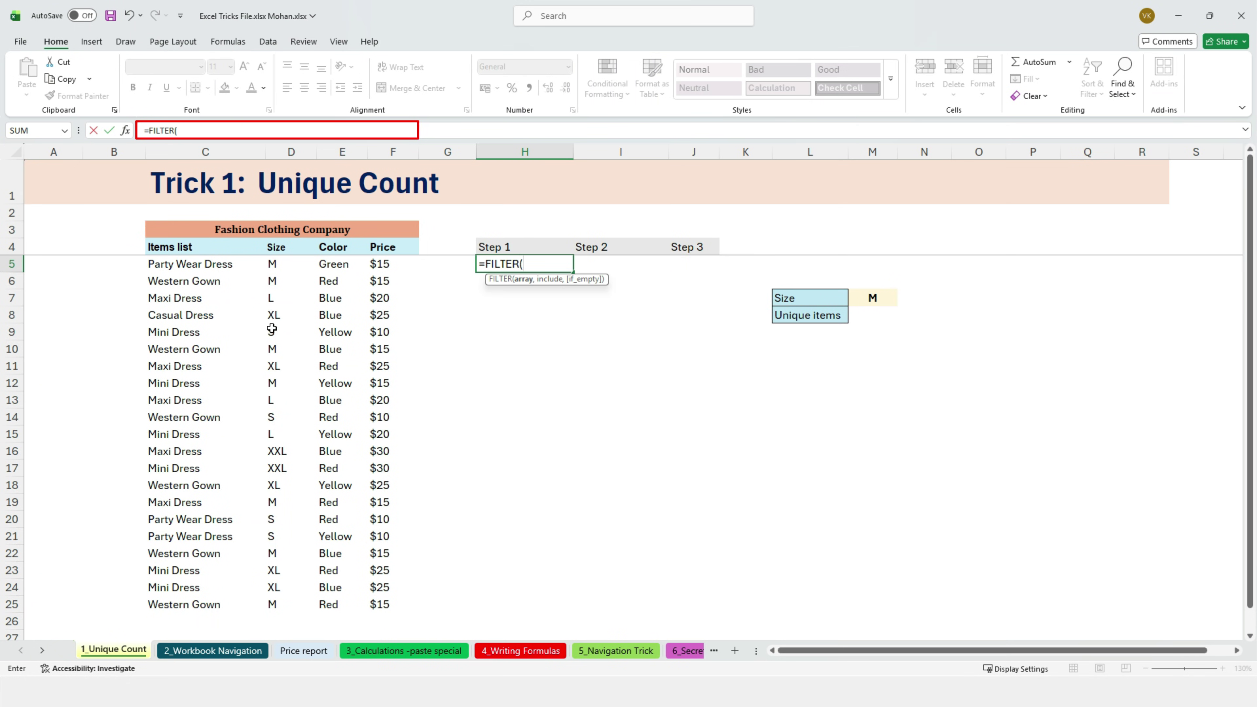
{"action": "left_click_drag", "start_coordinate": [193, 268], "coordinate": [161, 609]}
{"action": "type", "text": ","}
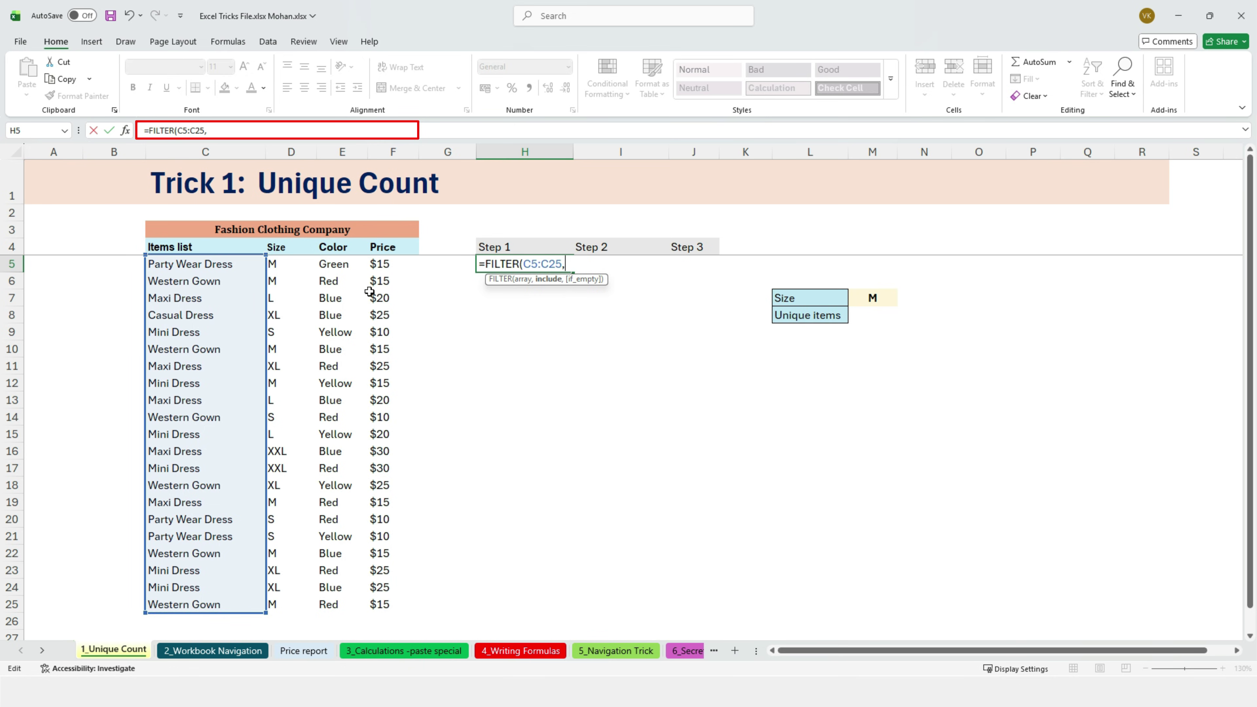
{"action": "left_click_drag", "start_coordinate": [285, 274], "coordinate": [302, 601]}
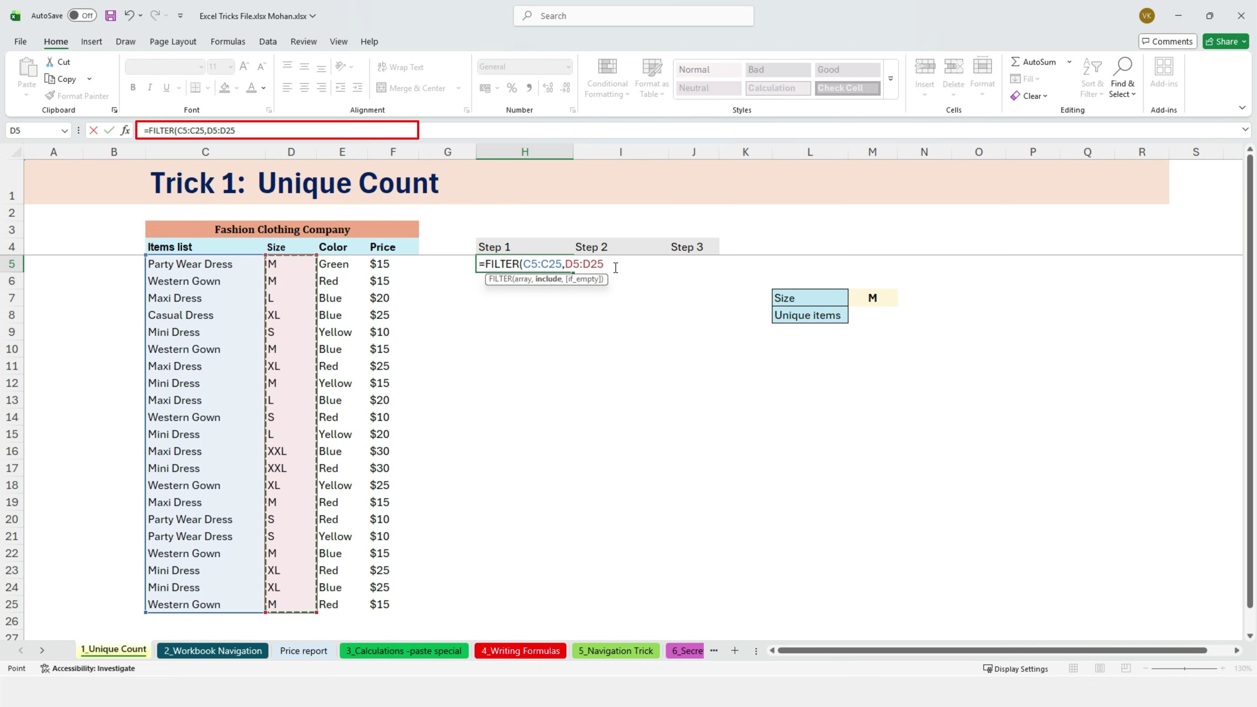
{"action": "type", "text": "="}
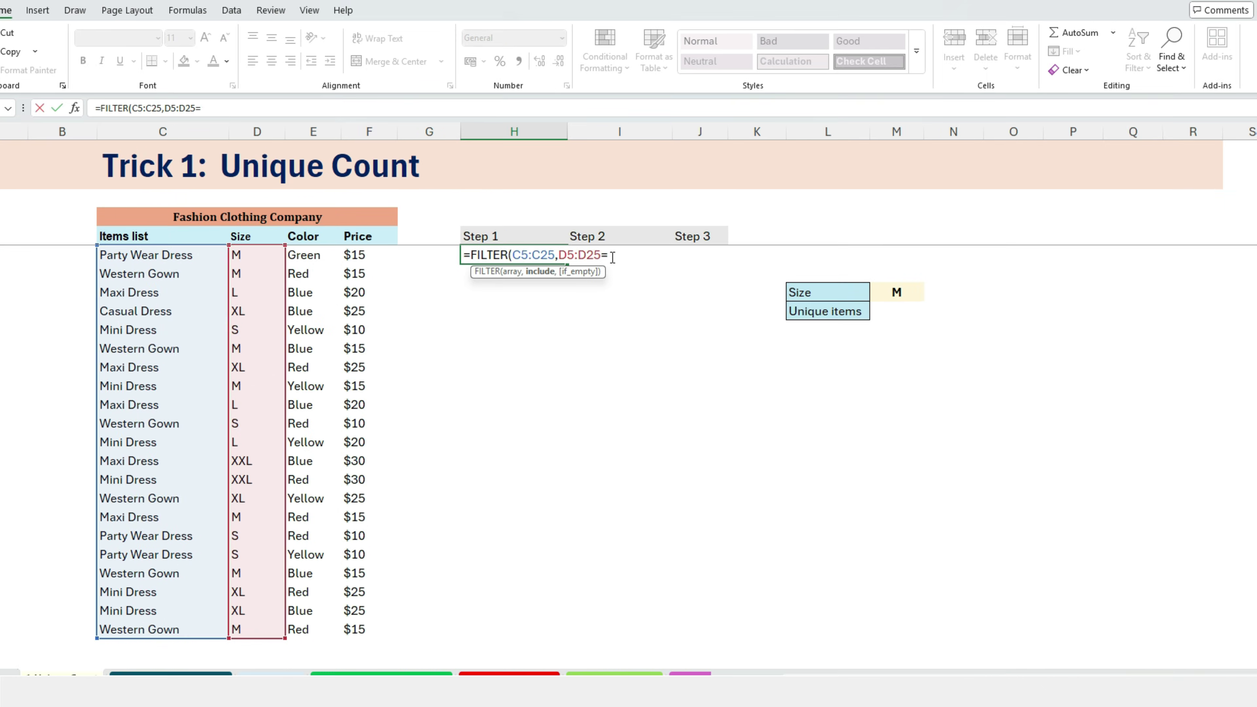
{"action": "left_click", "coordinate": [895, 292]}
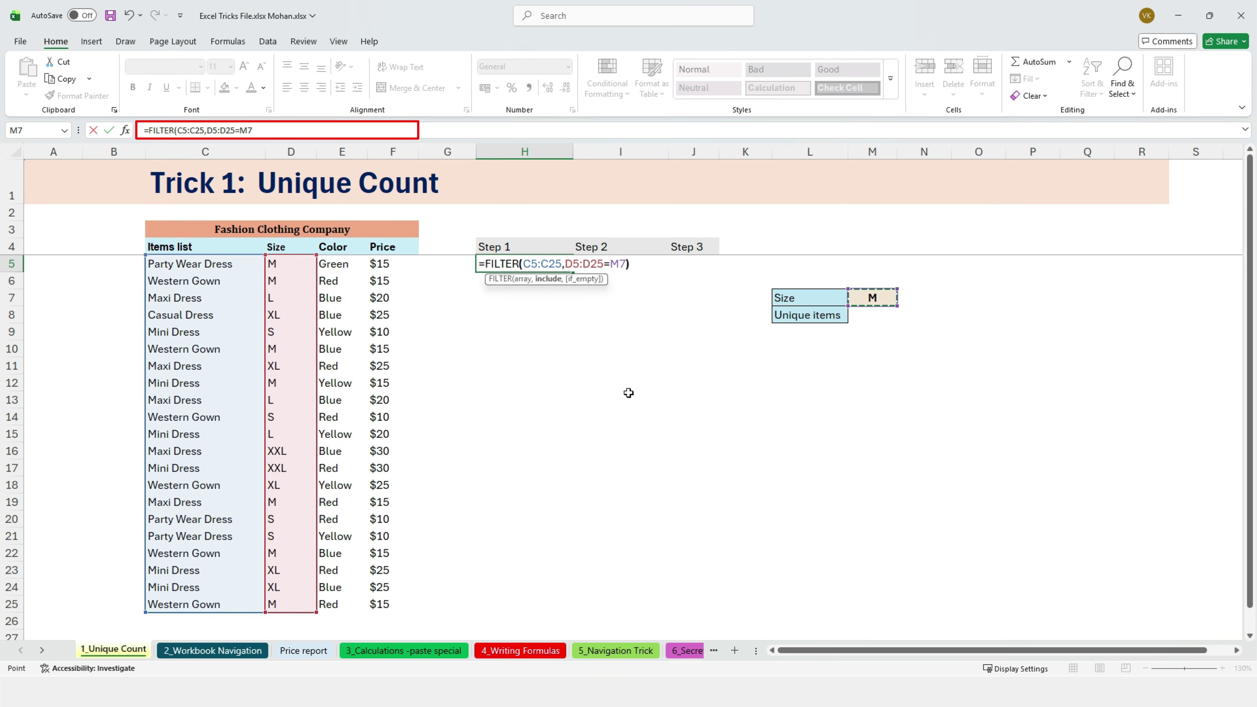
{"action": "key", "text": "Return"}
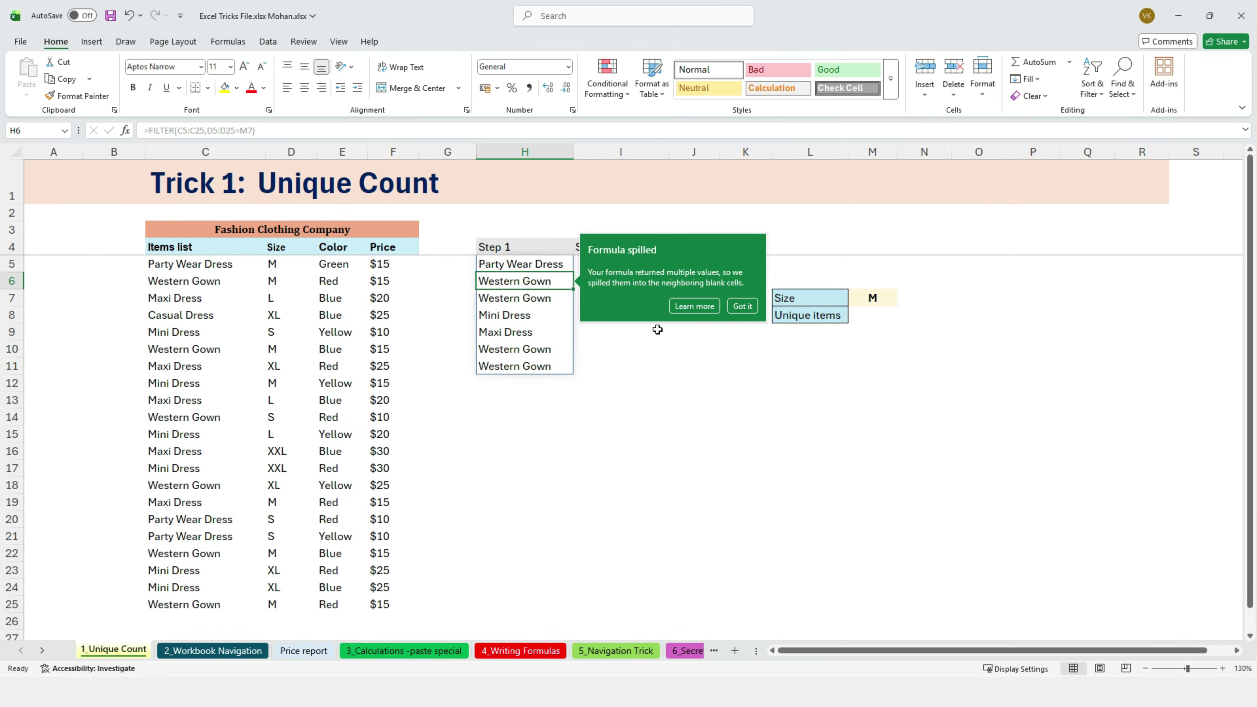
{"action": "left_click", "coordinate": [738, 307]}
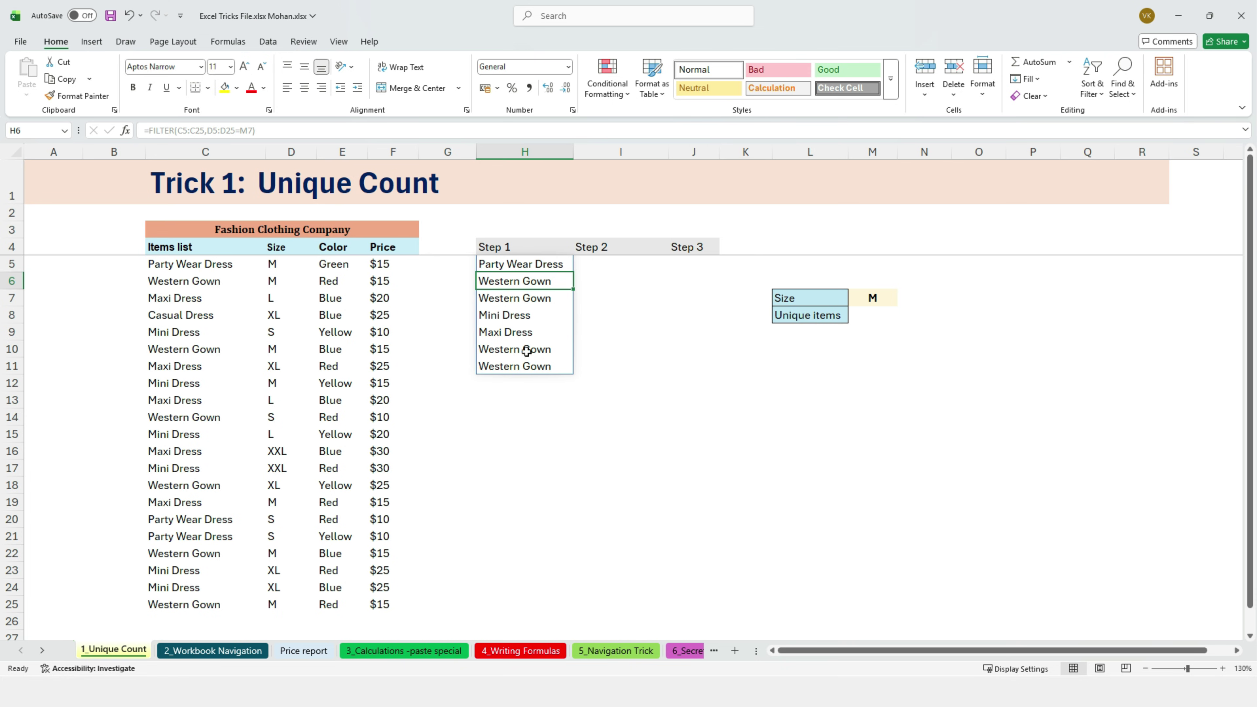
Step: Review the spilled item names in column H, then reselect H5
{"action": "left_click", "coordinate": [506, 297]}
{"action": "left_click", "coordinate": [507, 331]}
{"action": "left_click", "coordinate": [508, 349]}
{"action": "left_click", "coordinate": [512, 365]}
{"action": "left_click", "coordinate": [513, 264]}
Step: Paste the FILTER formula into I5 and wrap it in UNIQUE, giving four distinct M-size items
{"action": "left_click", "coordinate": [514, 281]}
{"action": "double_click", "coordinate": [595, 264]}
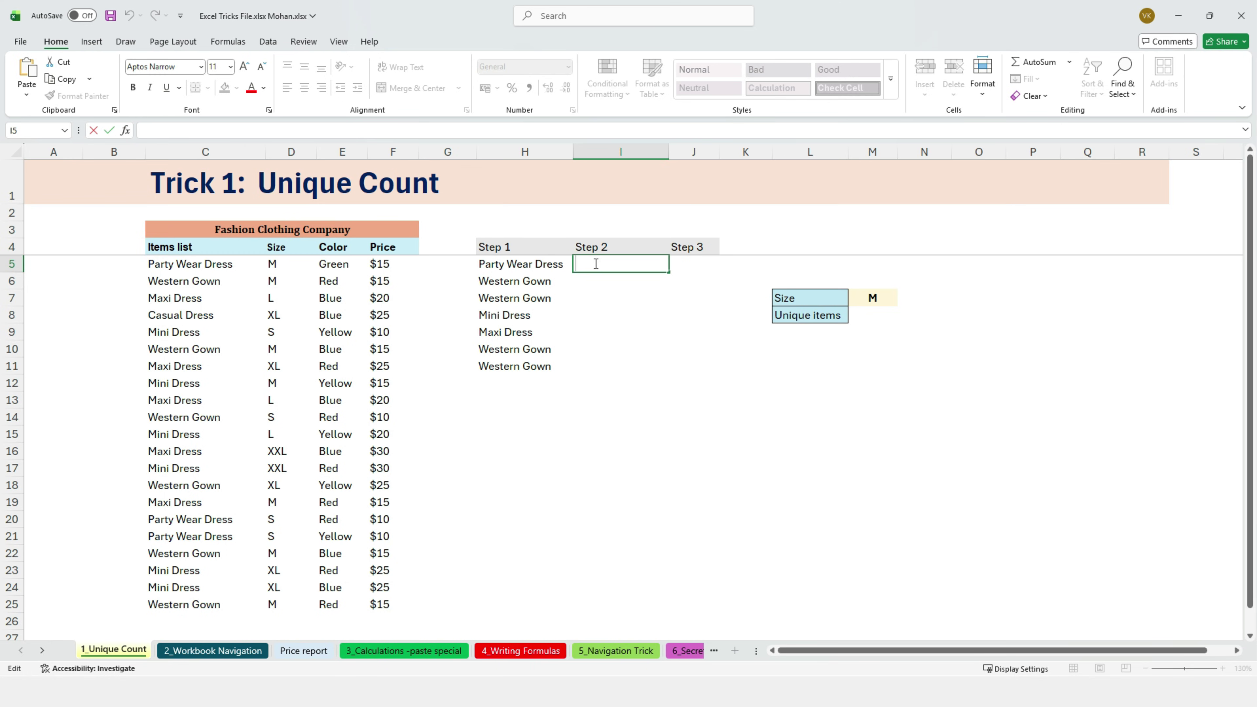
{"action": "type", "text": "=FILTER(C5:C25,D5:D25=M7)"}
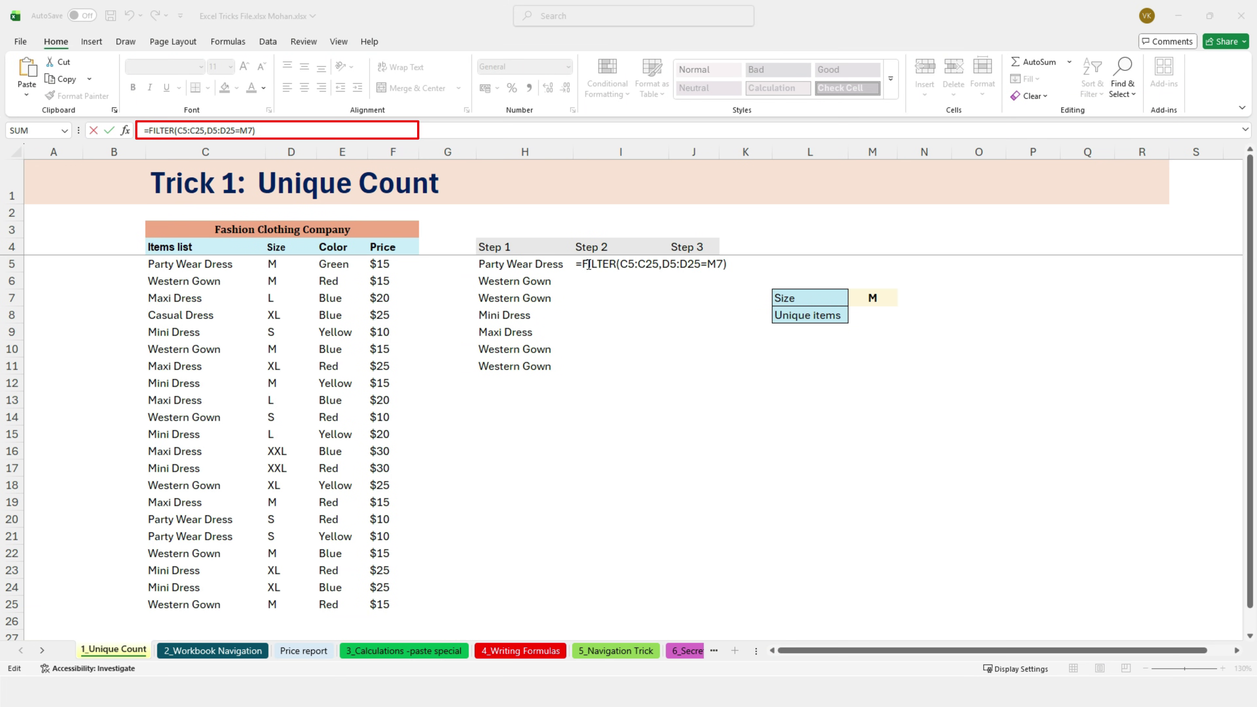
{"action": "left_click", "coordinate": [582, 266]}
{"action": "type", "text": "uni("}
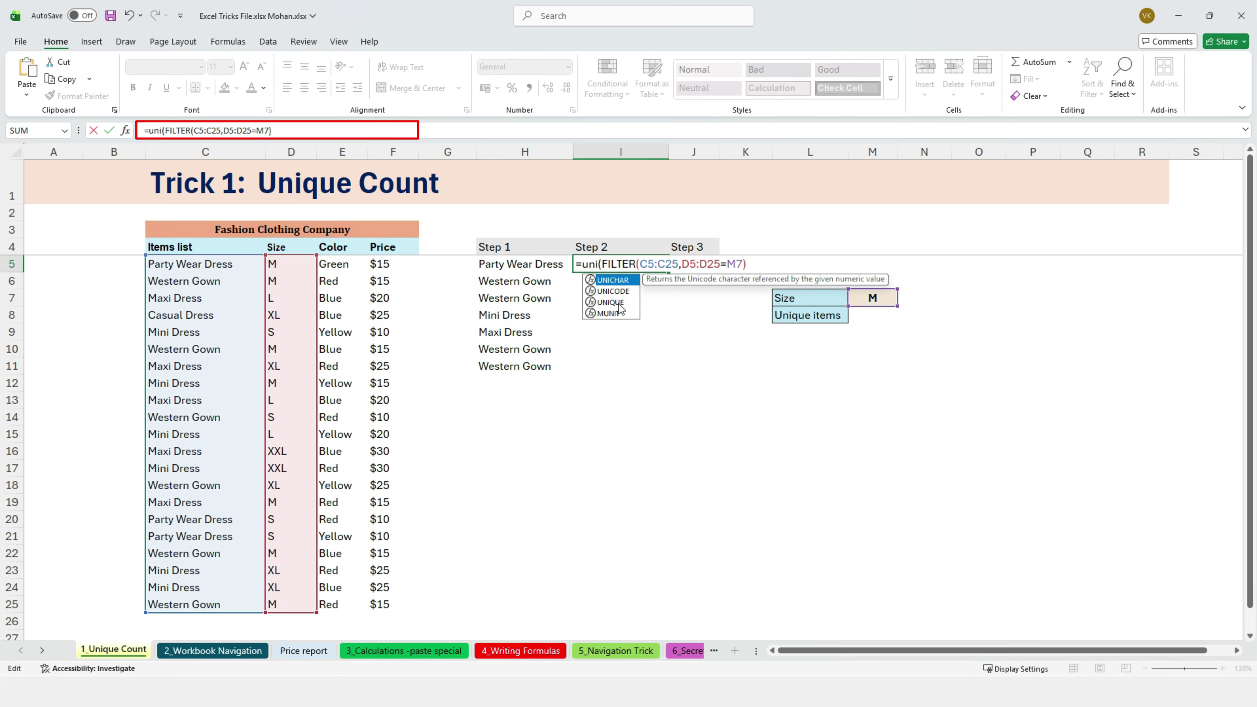
{"action": "left_click", "coordinate": [611, 302]}
{"action": "double_click", "coordinate": [611, 303]}
{"action": "left_click_drag", "start_coordinate": [603, 266], "coordinate": [582, 269]}
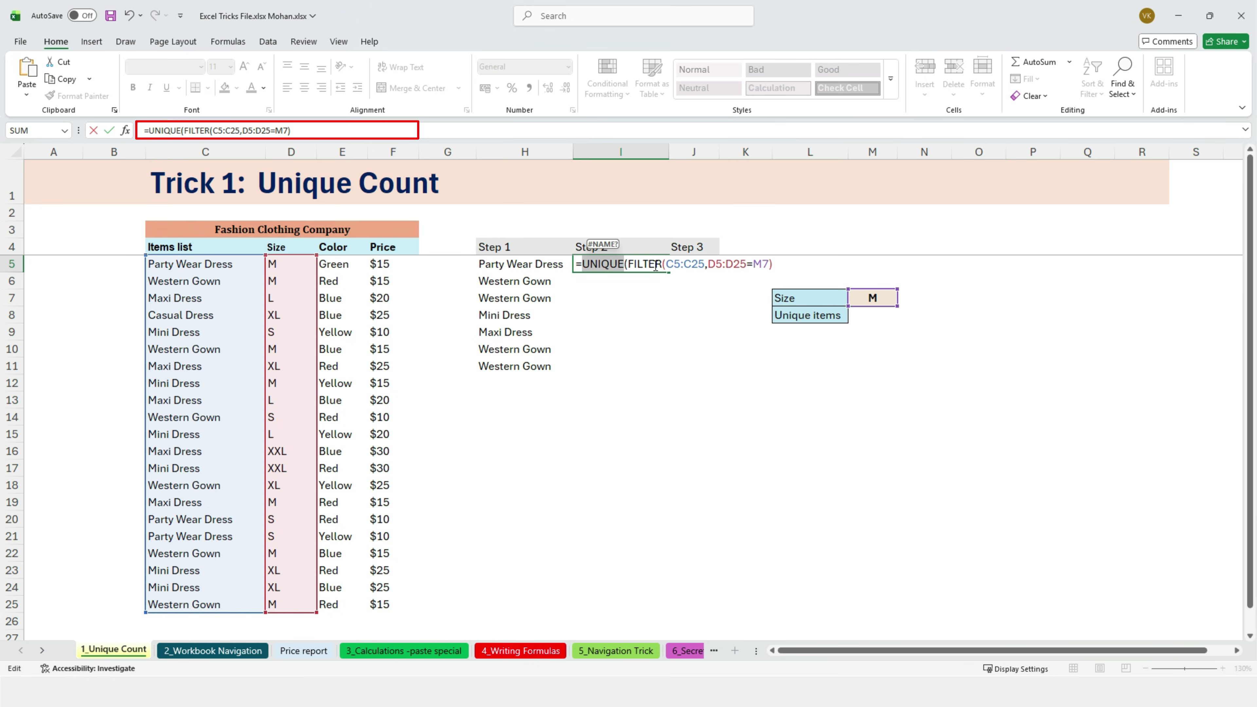
{"action": "left_click", "coordinate": [772, 265]}
{"action": "type", "text": ")"}
{"action": "key", "text": "Return"}
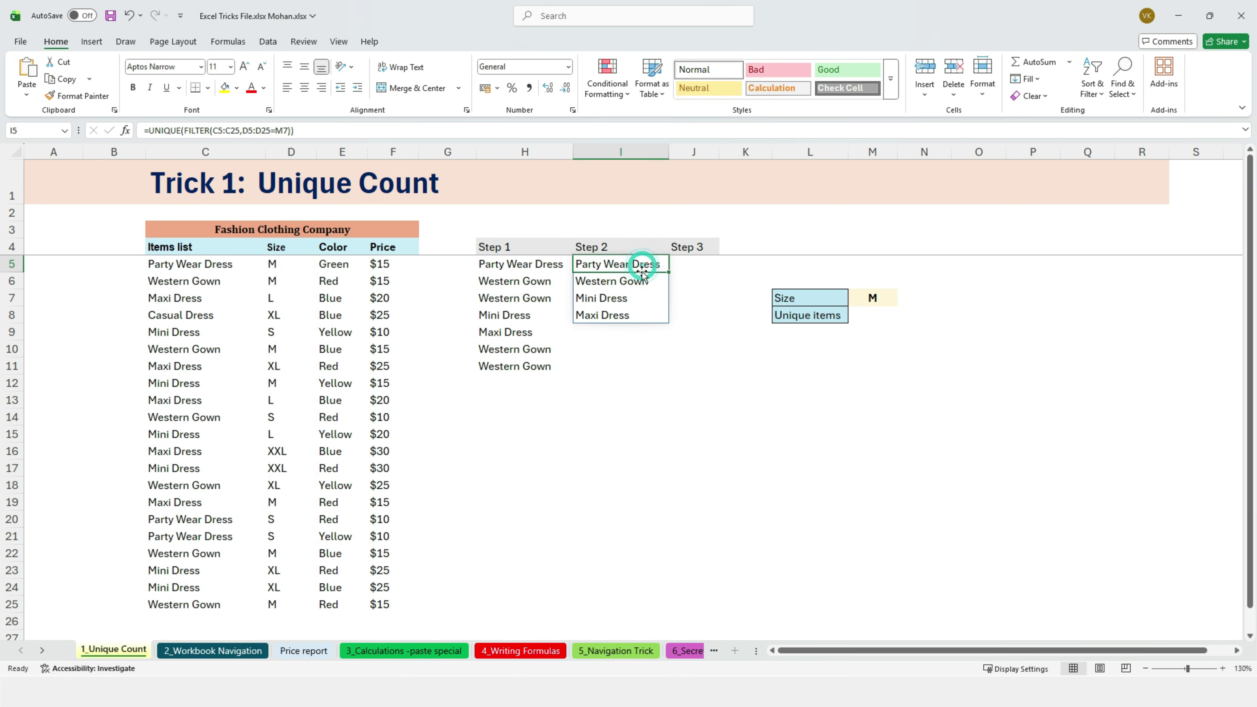
{"action": "left_click", "coordinate": [640, 293]}
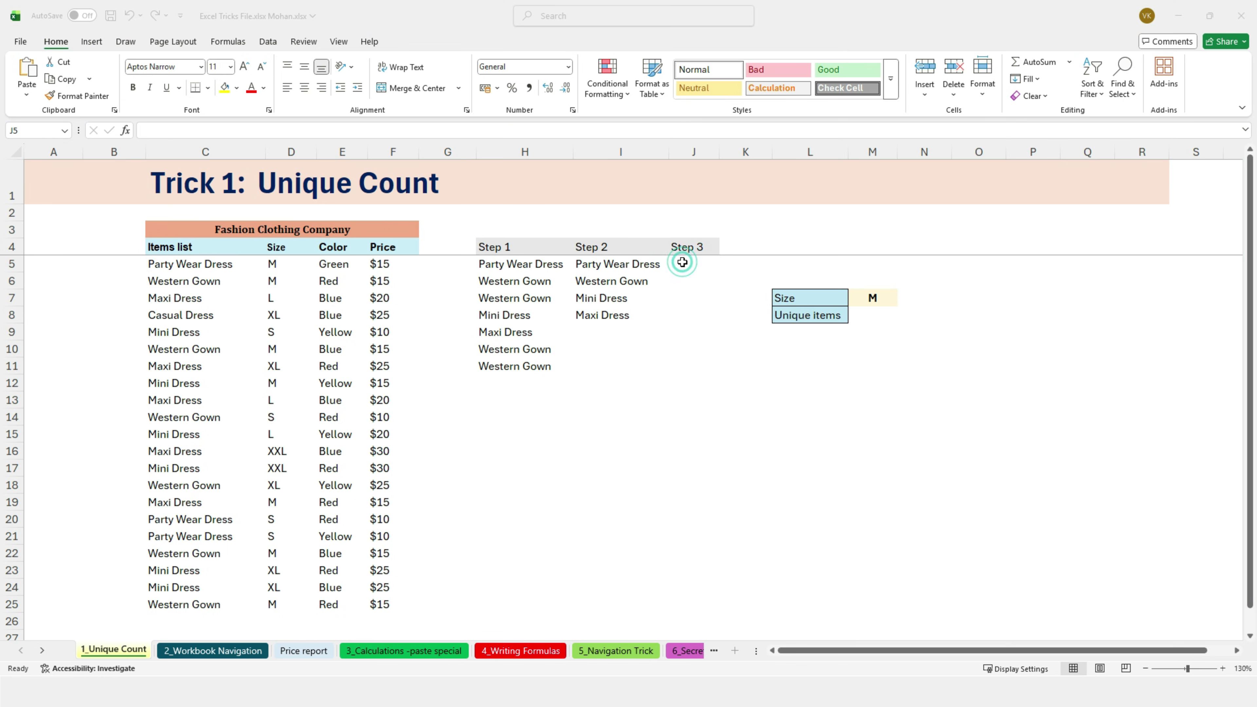
Step: Paste the UNIQUE formula into J5 and wrap it in COUNTA, returning 4
{"action": "left_click", "coordinate": [683, 264]}
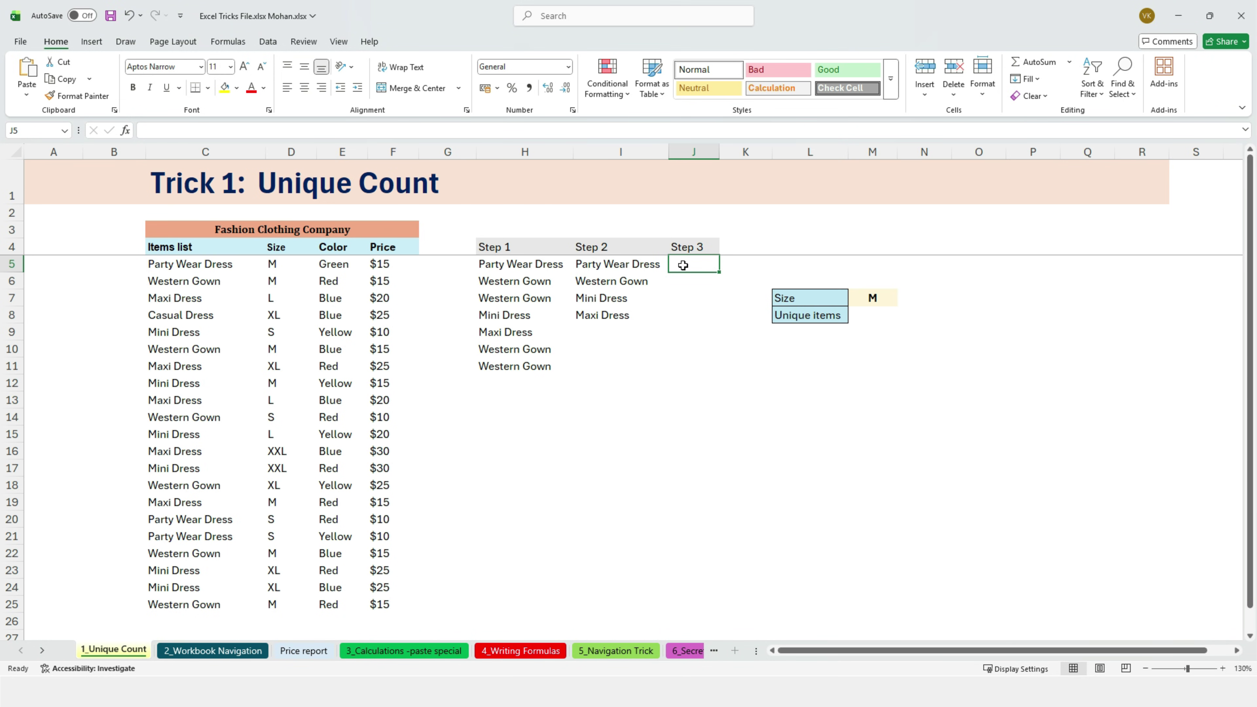
{"action": "double_click", "coordinate": [682, 265]}
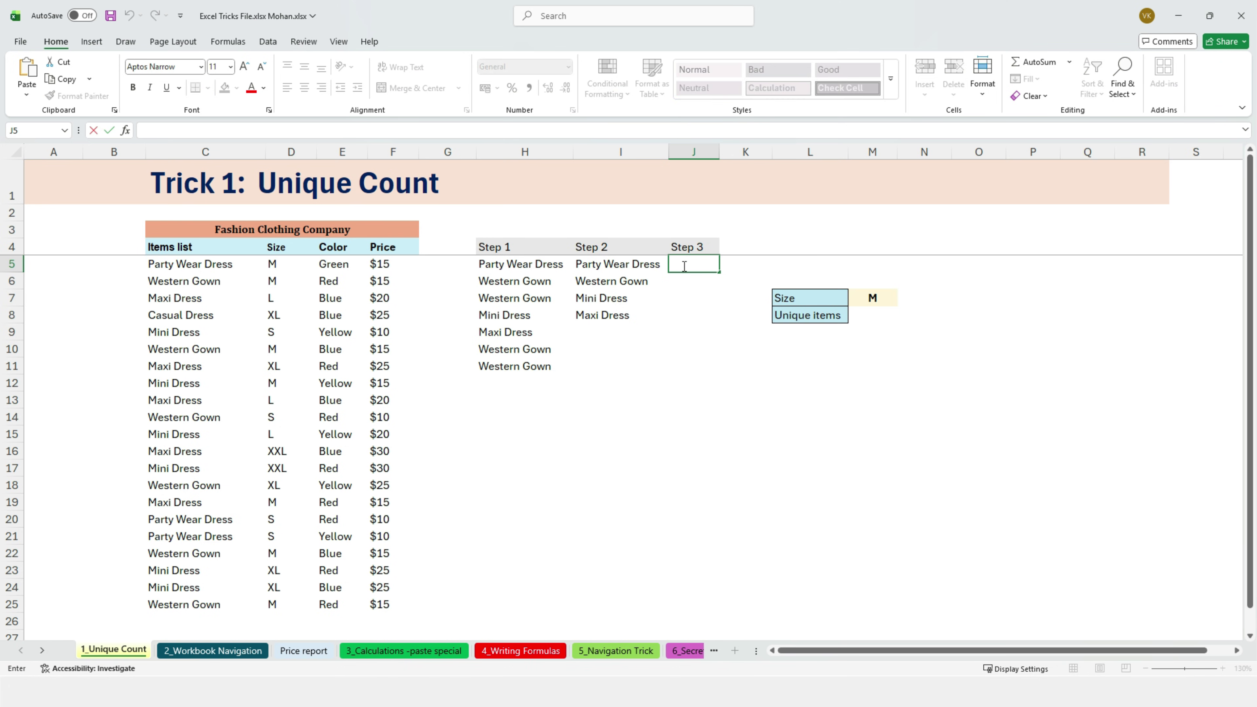
{"action": "type", "text": "=UNIQUE(FILTER(C5:C25,D5:D25=M7))"}
{"action": "key", "text": "Home"}
{"action": "key", "text": "Right"}
{"action": "type", "text": "count("}
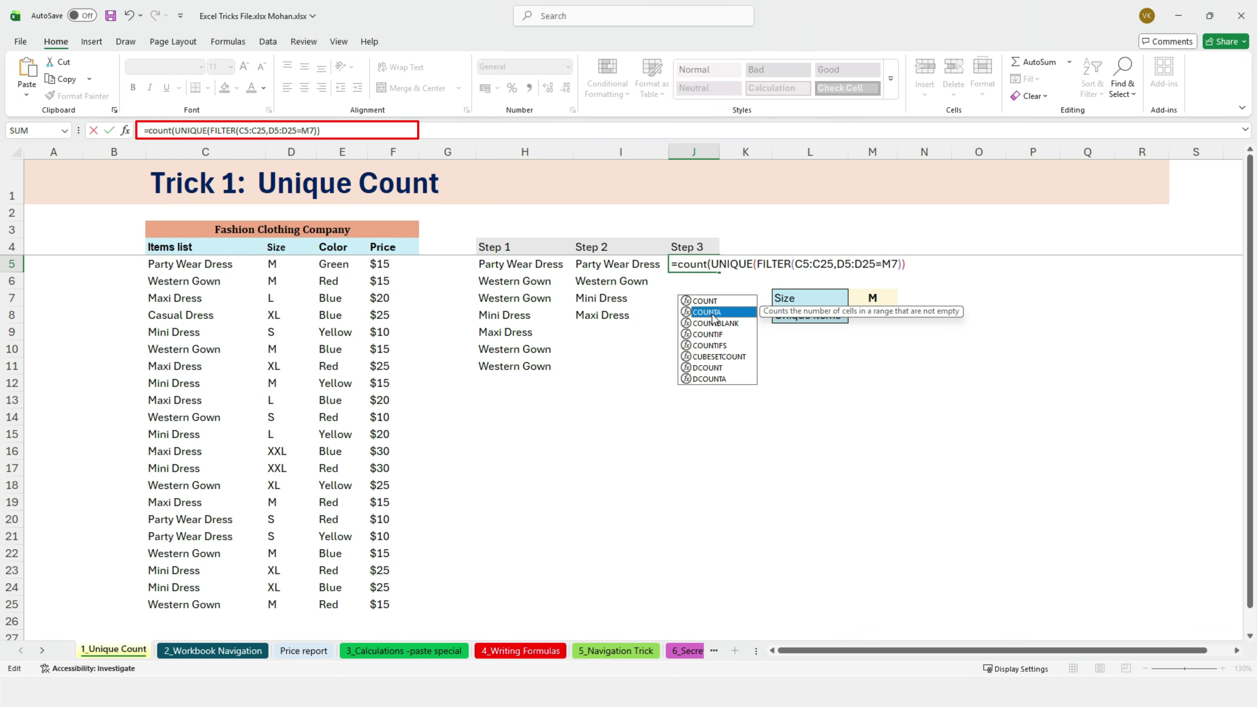
{"action": "double_click", "coordinate": [707, 313]}
{"action": "left_click", "coordinate": [925, 268]}
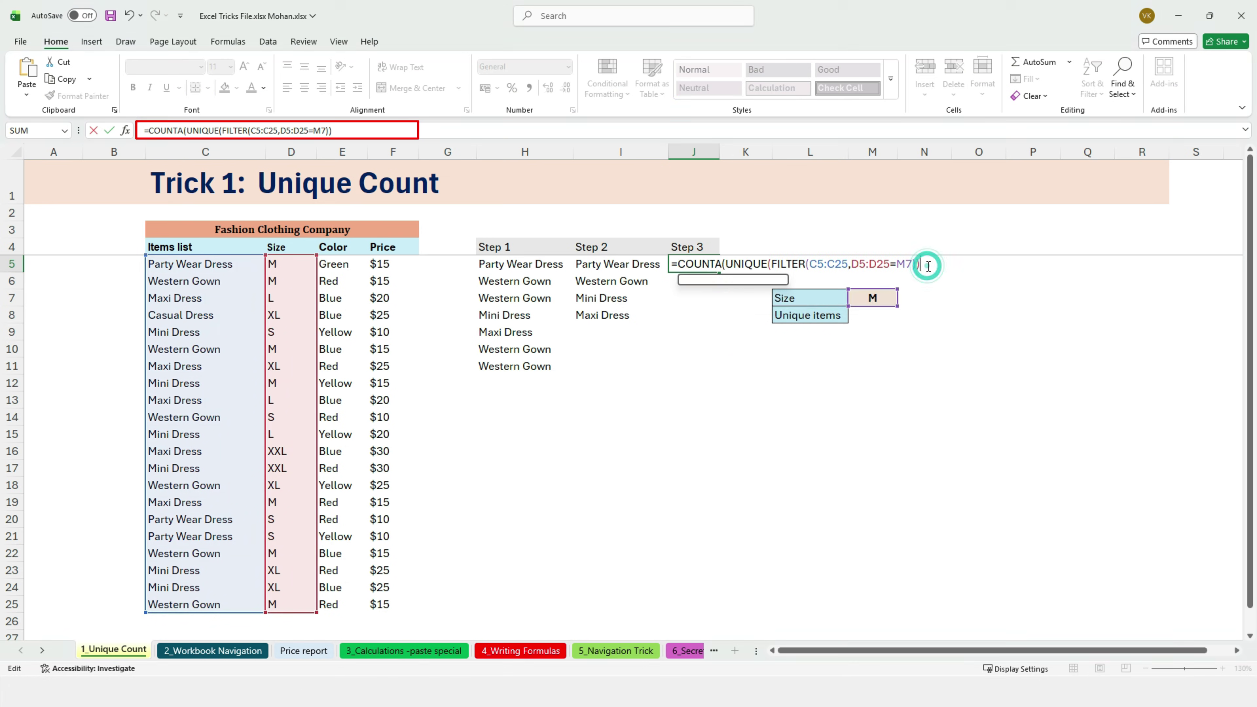
{"action": "type", "text": ")"}
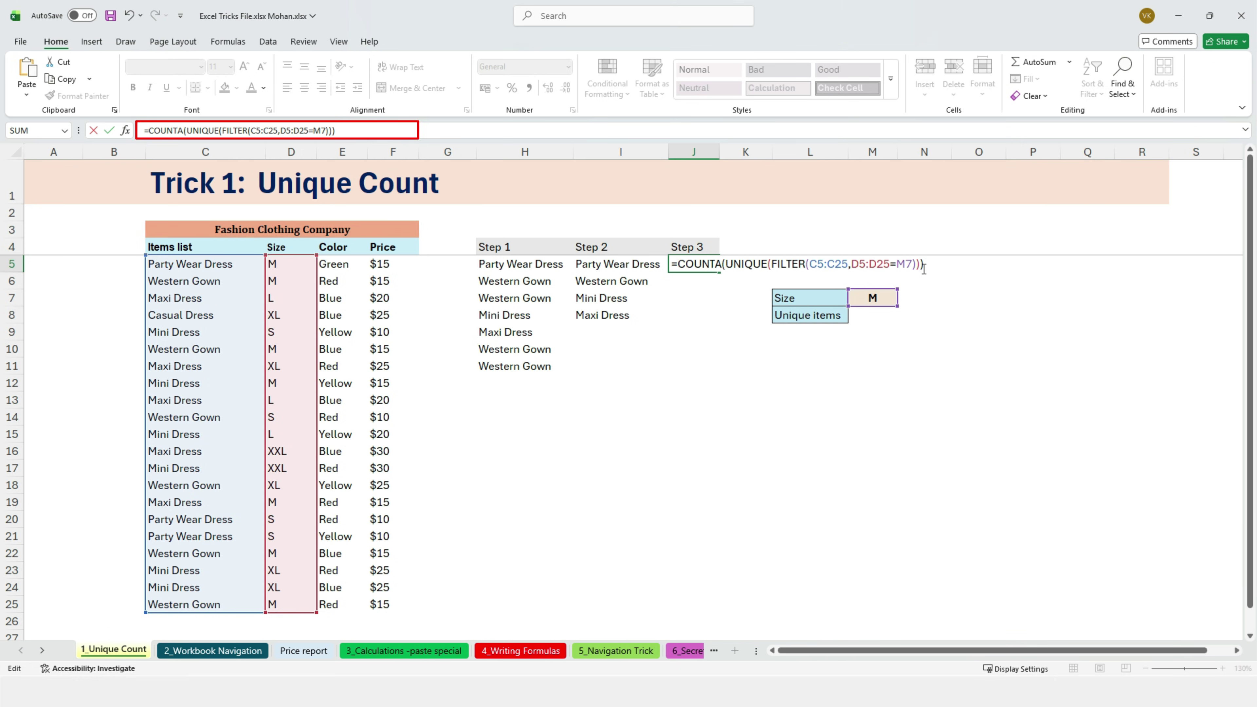
{"action": "key", "text": "Return"}
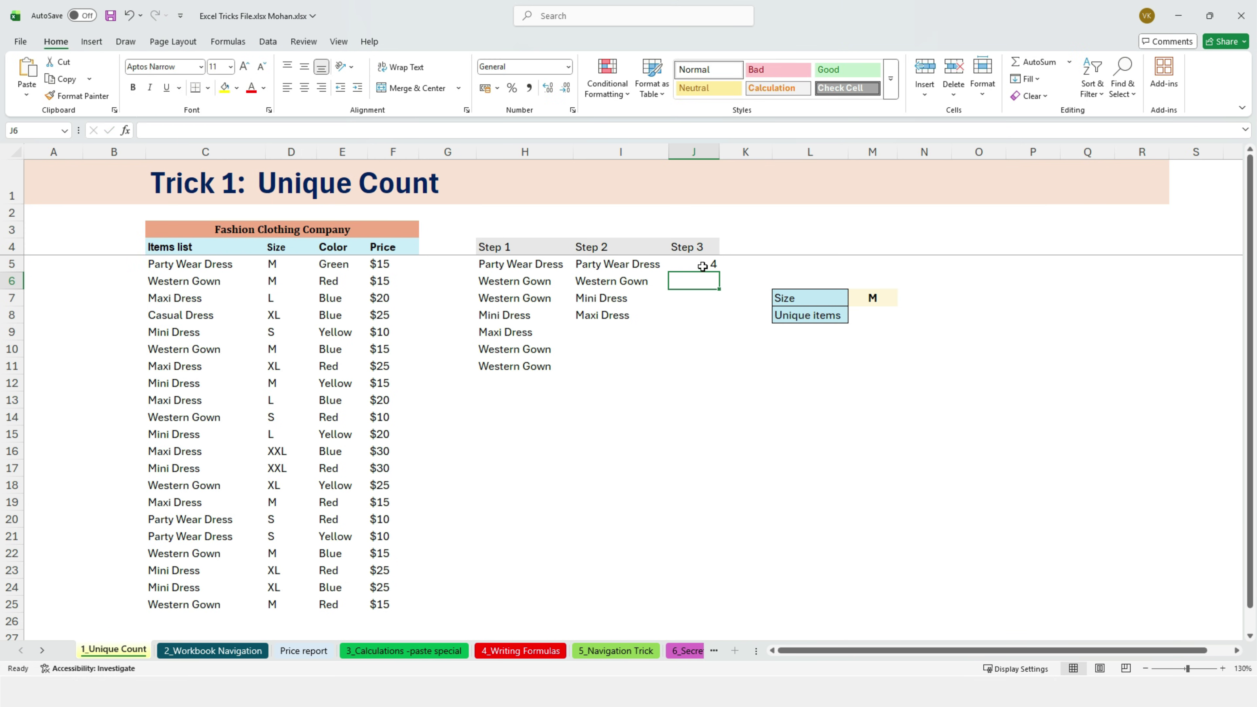
{"action": "left_click", "coordinate": [703, 267]}
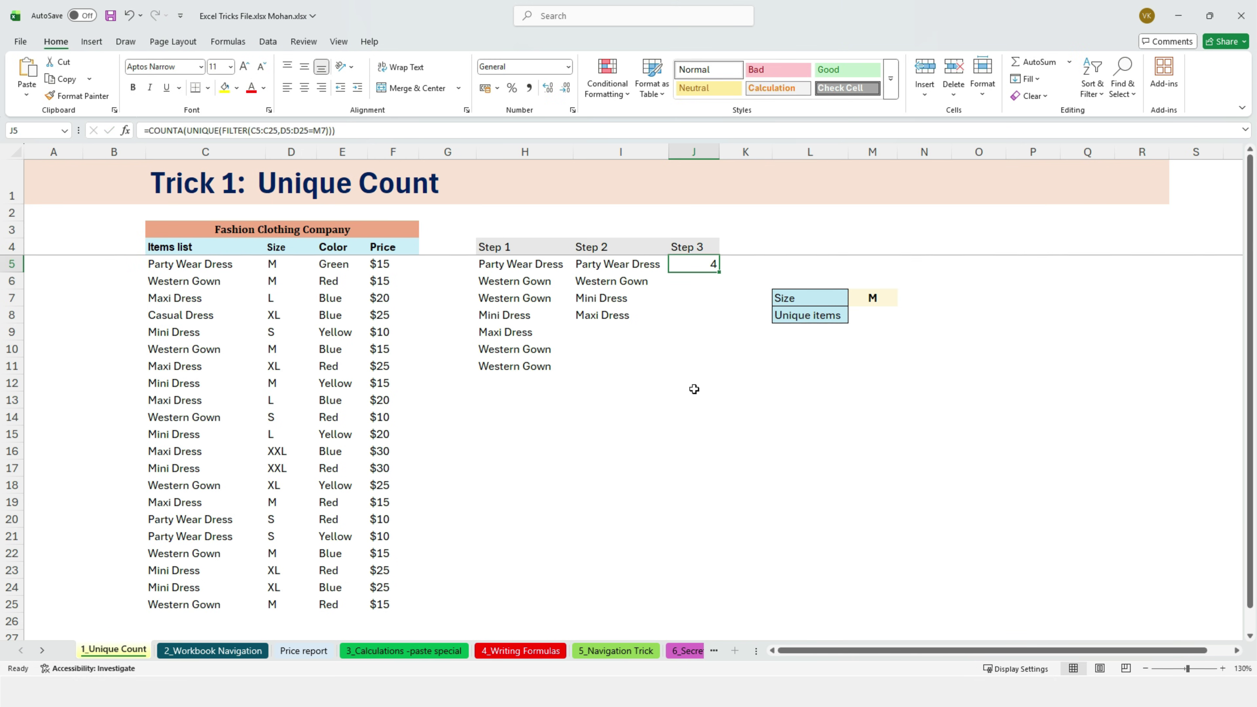
Step: Switch the size in M7 to L, then XL, then S so the unique count recalculates
{"action": "left_click", "coordinate": [876, 299]}
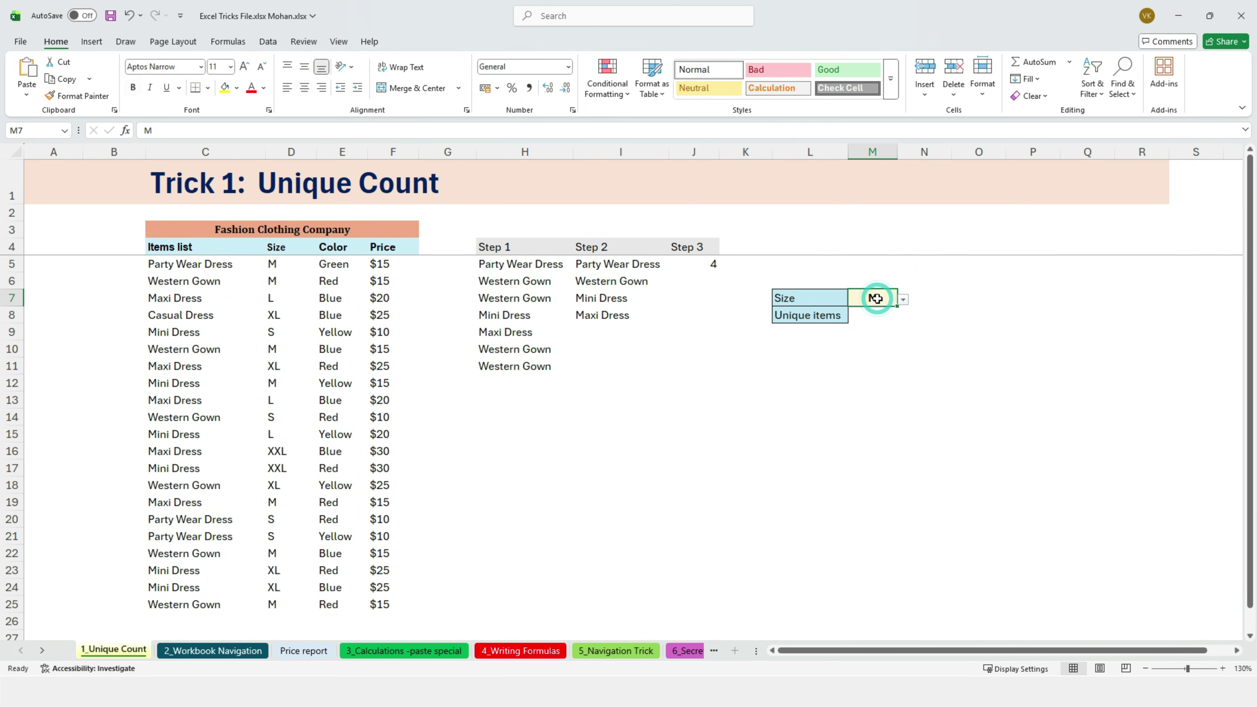
{"action": "left_click", "coordinate": [904, 300]}
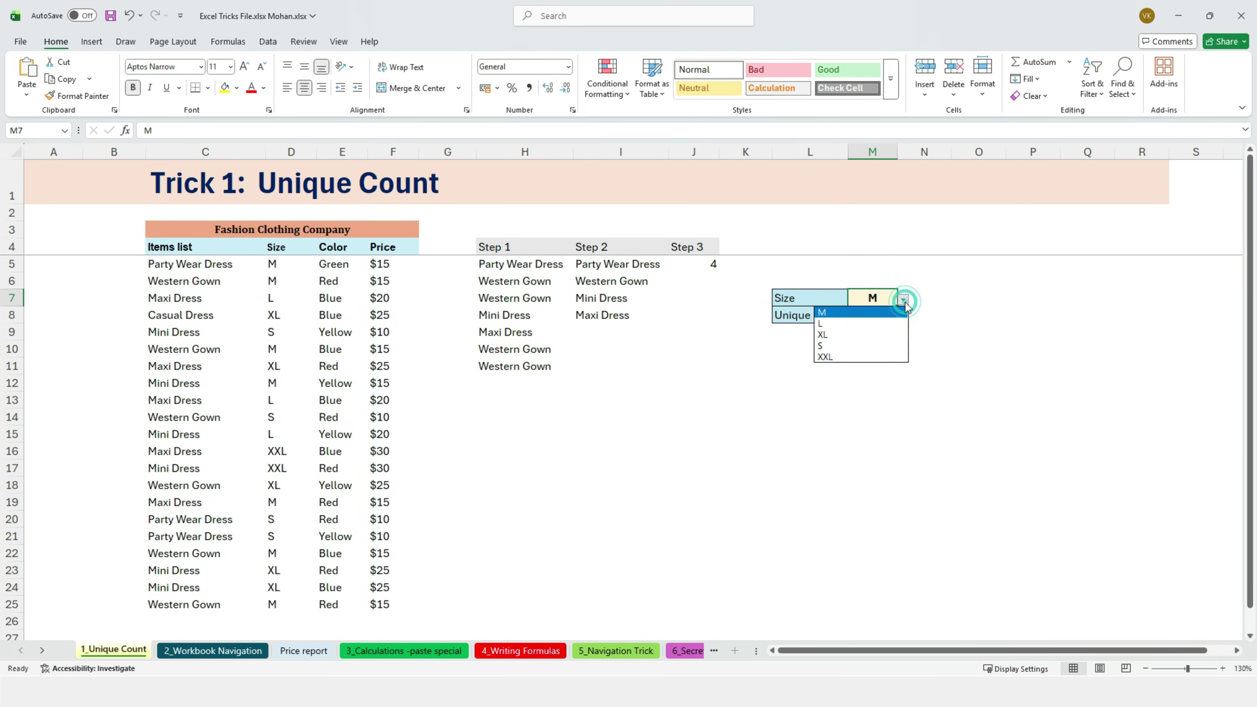
{"action": "left_click", "coordinate": [836, 324]}
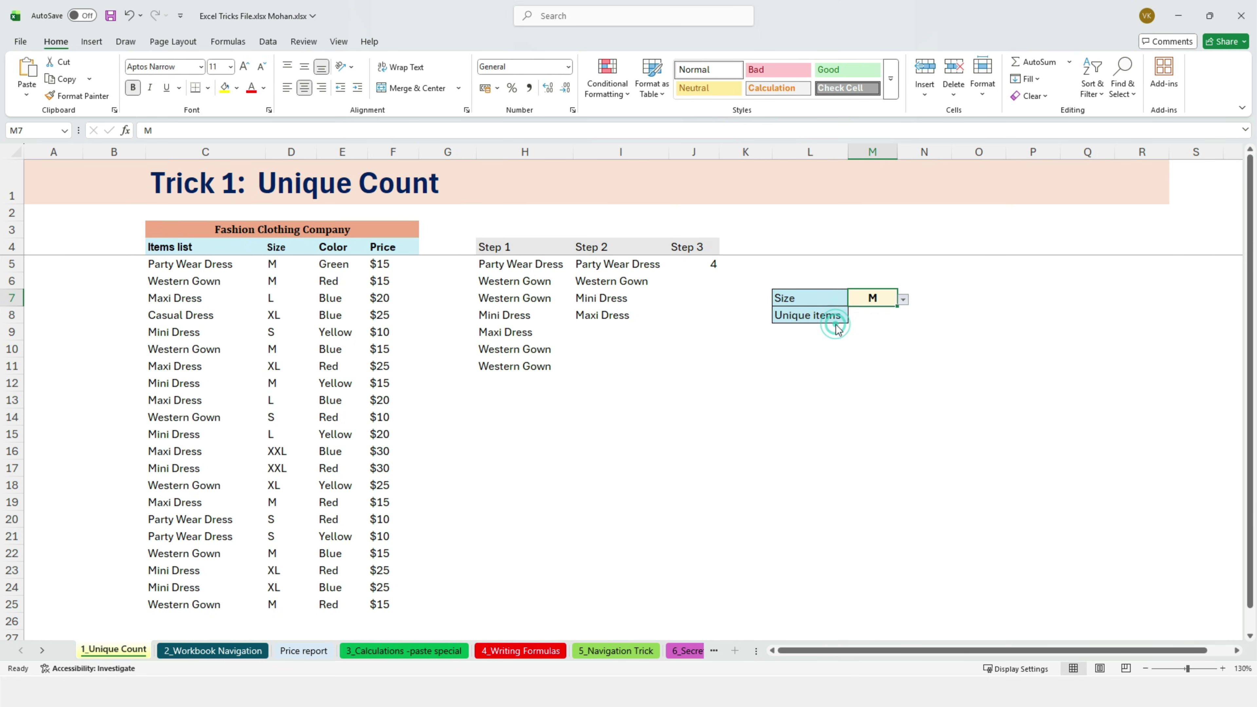
{"action": "left_click", "coordinate": [904, 299]}
{"action": "left_click", "coordinate": [860, 332]}
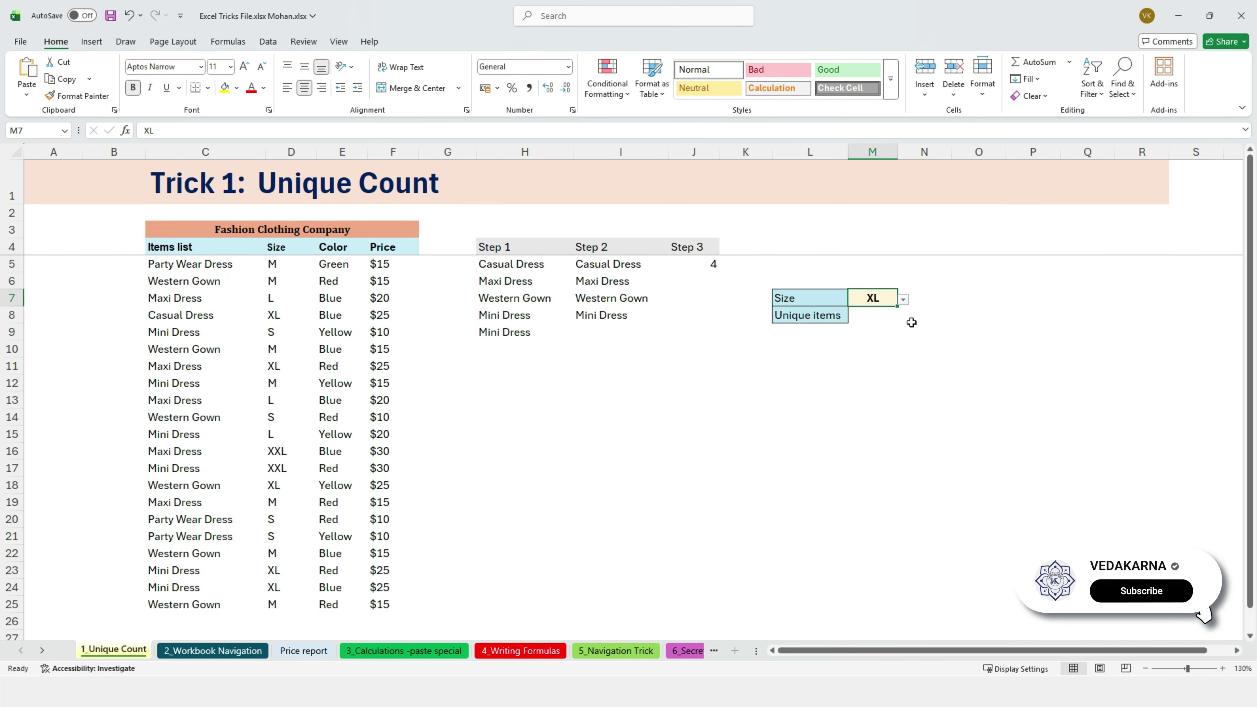
{"action": "left_click", "coordinate": [903, 300]}
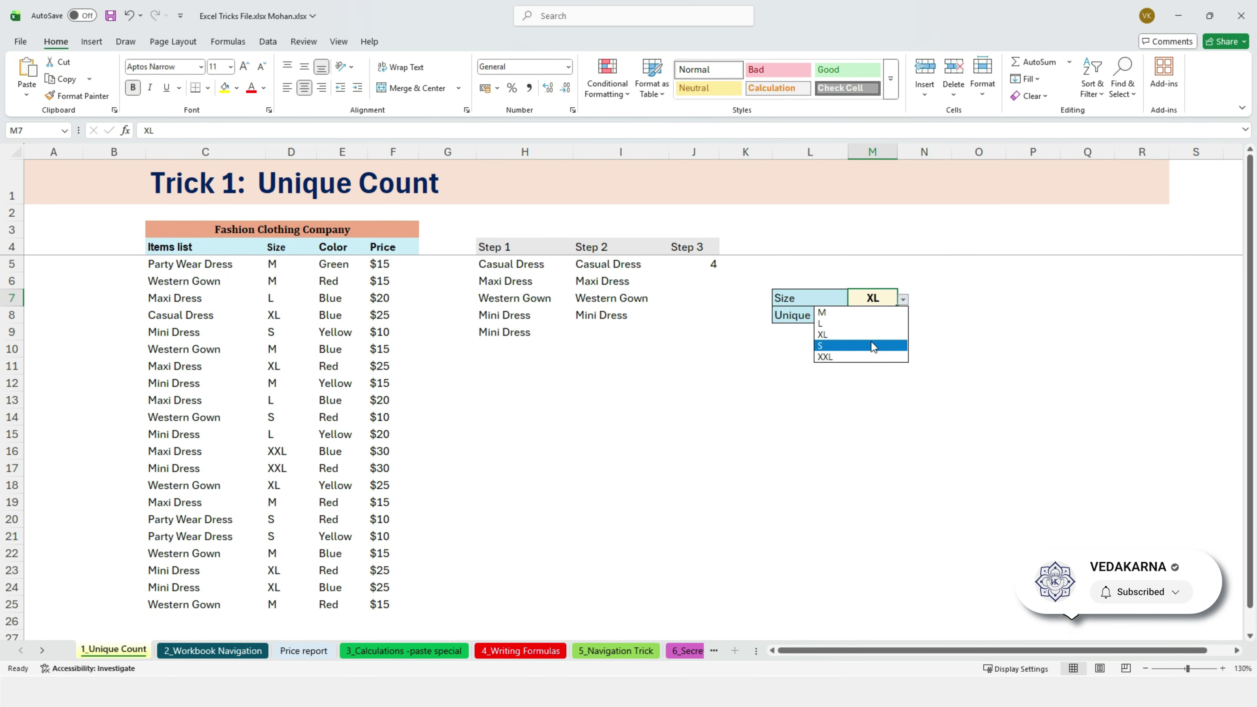
{"action": "left_click", "coordinate": [880, 345]}
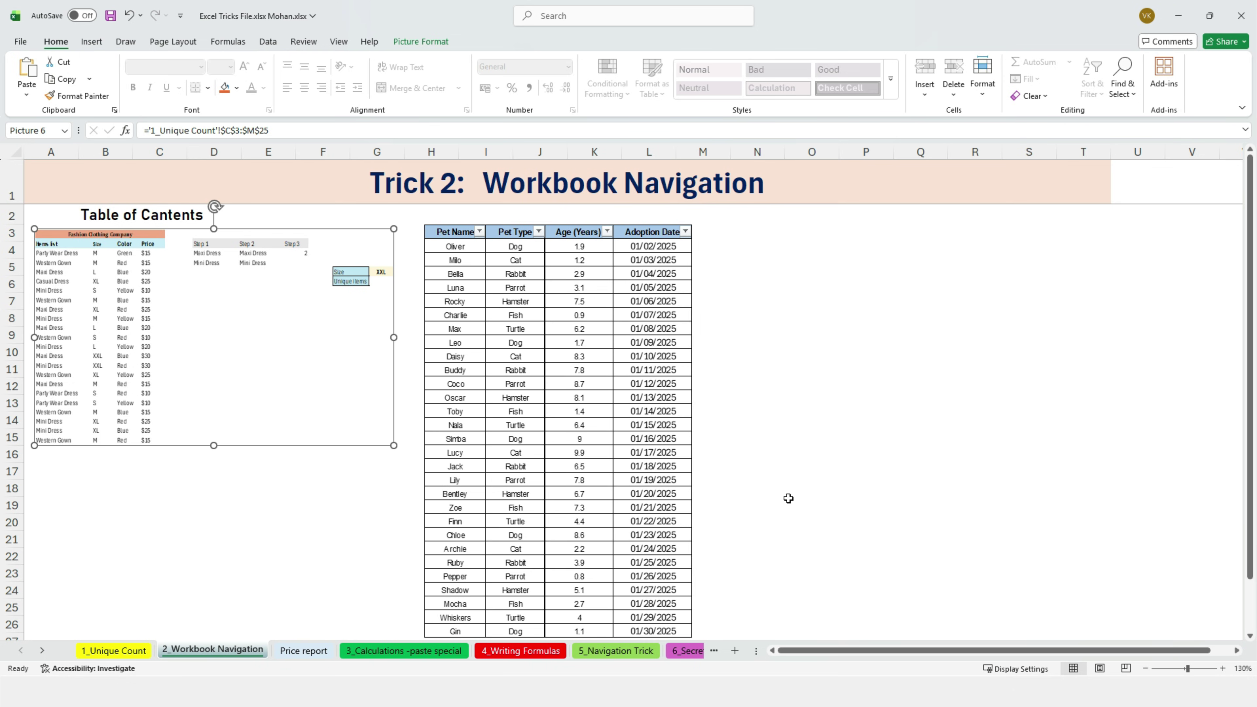
Step: Jump from the linked picture to its source range on 1_Unique Count, then return to 2_Workbook Navigation
{"action": "double_click", "coordinate": [237, 343]}
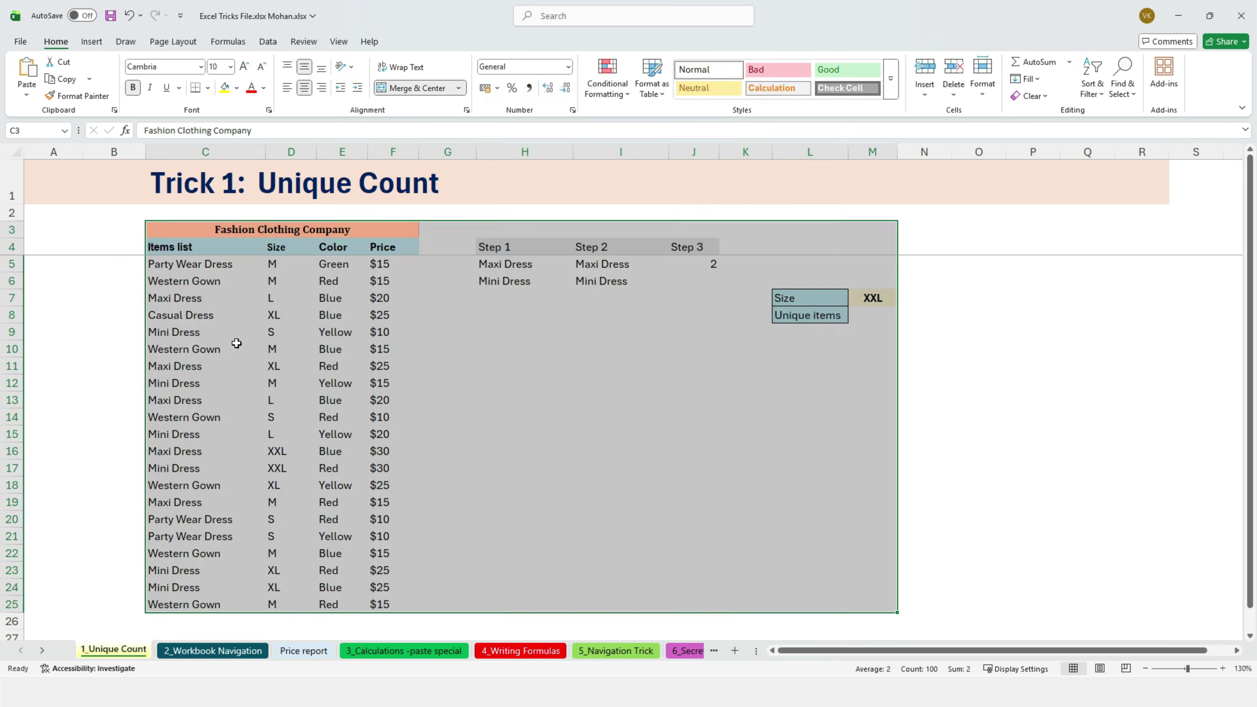
{"action": "key", "text": "ctrl+Page_Down"}
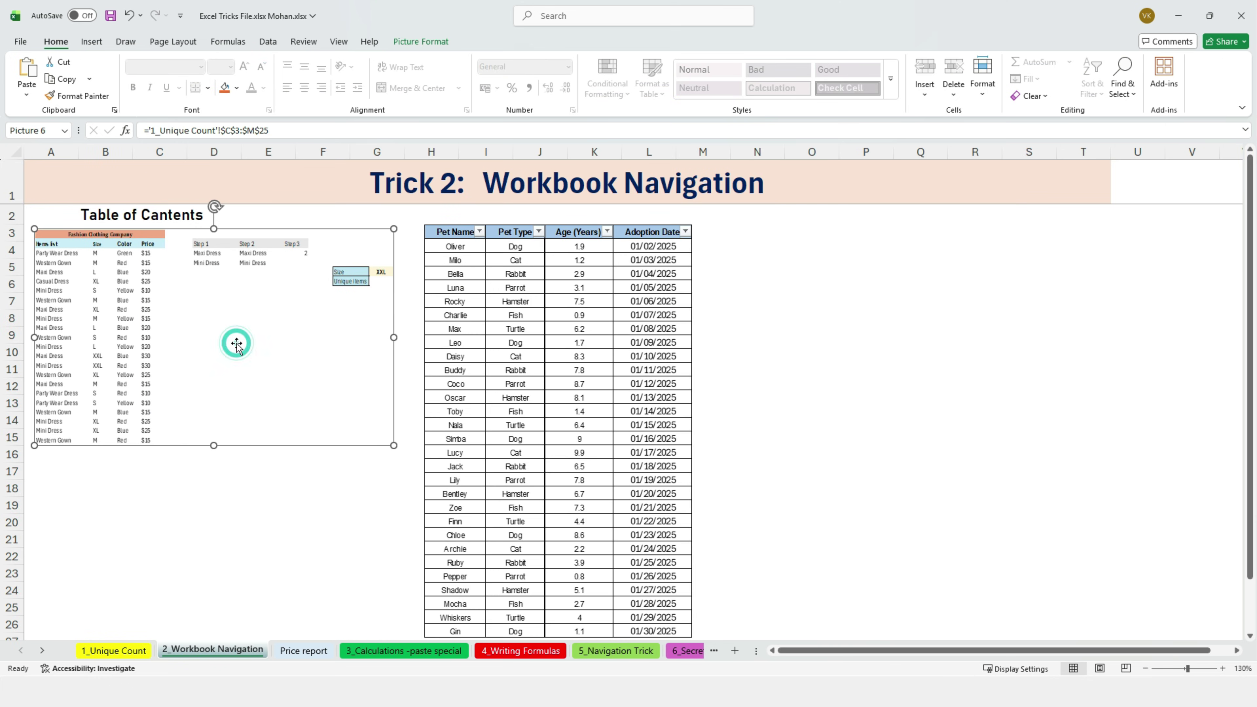
{"action": "double_click", "coordinate": [236, 343]}
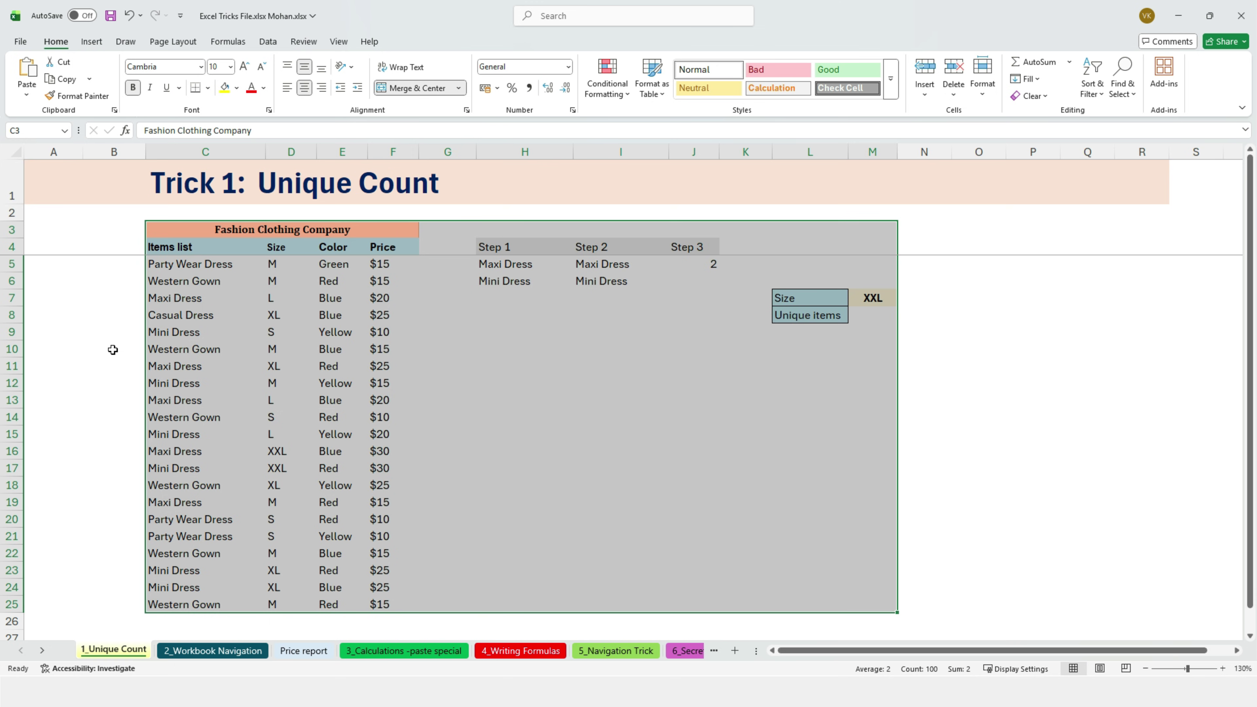
{"action": "left_click", "coordinate": [214, 268]}
{"action": "left_click", "coordinate": [217, 297]}
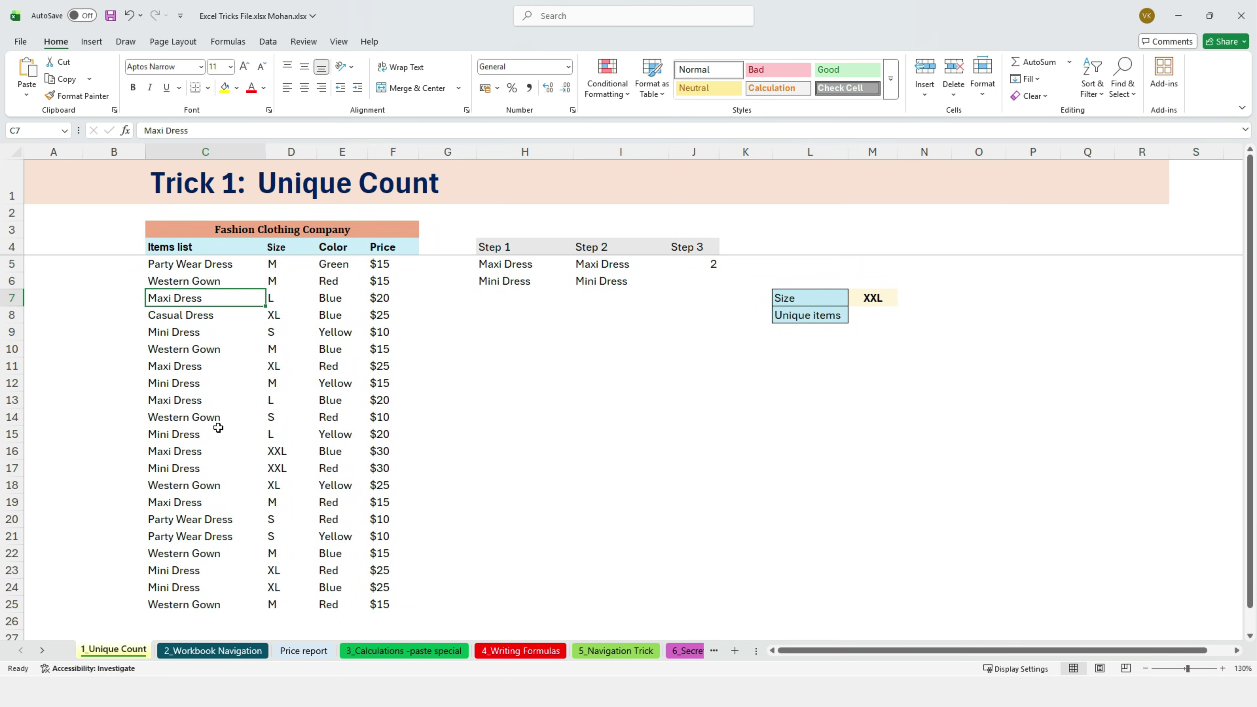
{"action": "left_click", "coordinate": [206, 651]}
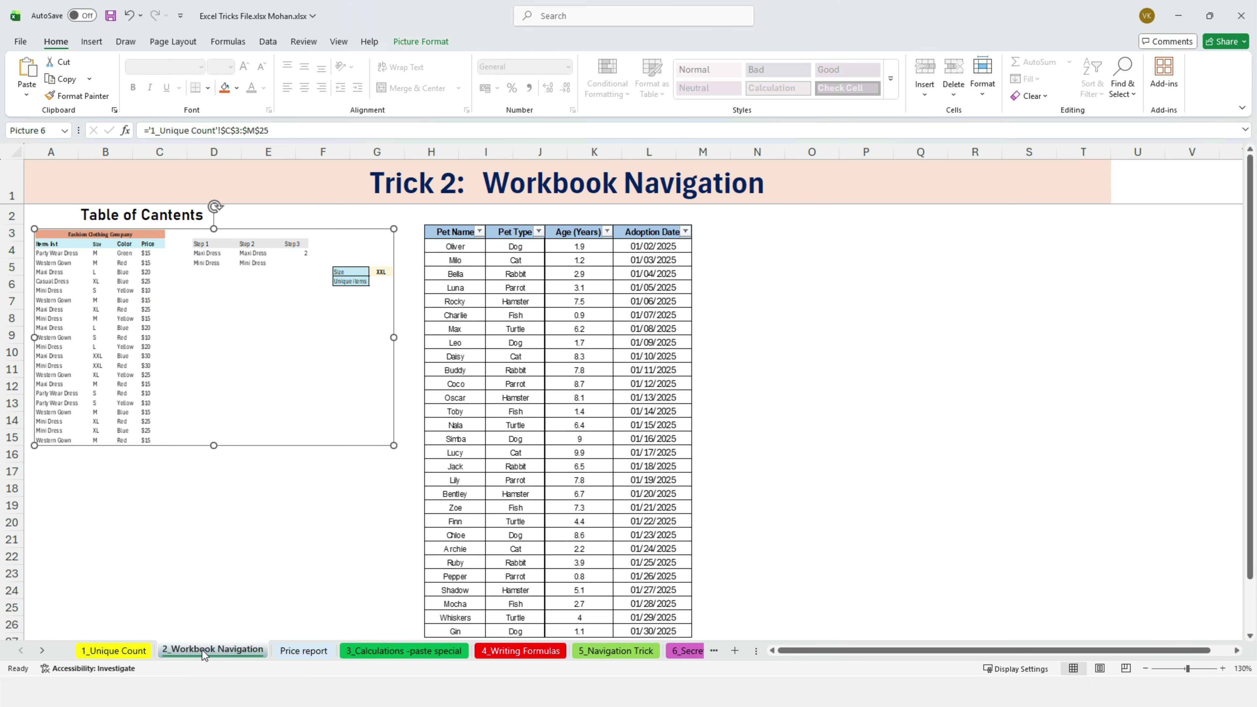
{"action": "key", "text": "Escape"}
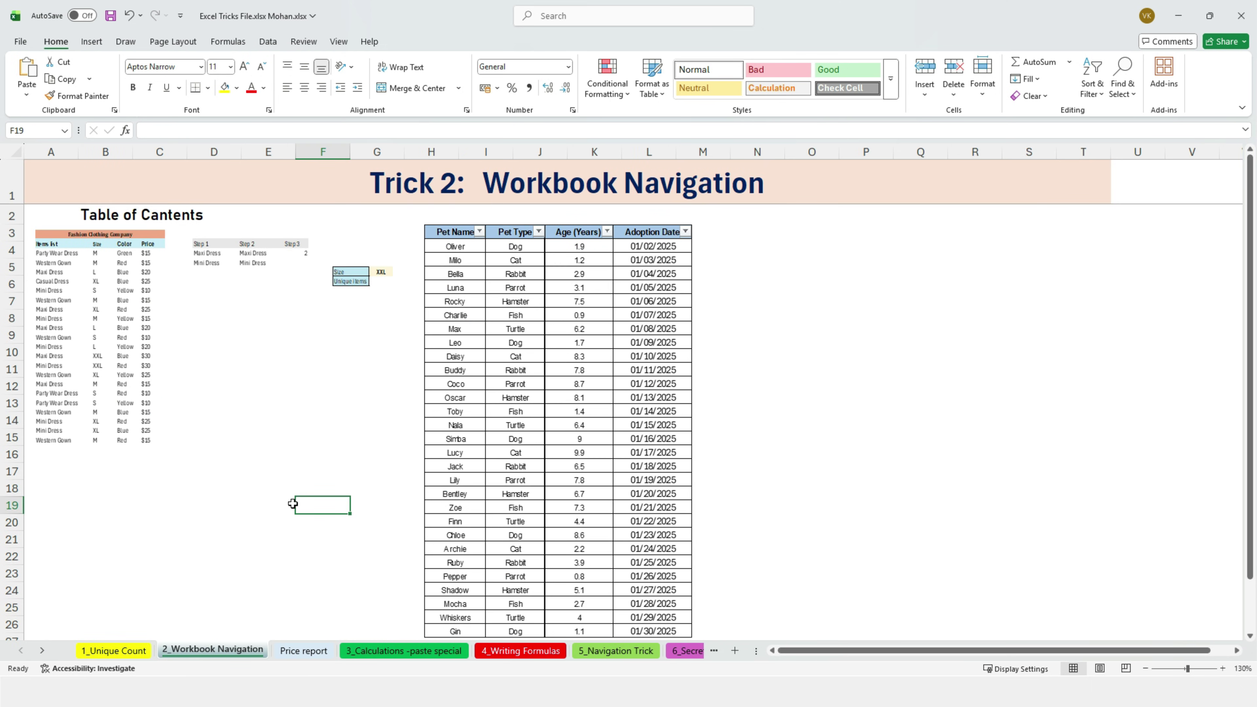
Step: Copy the Price report range B3:L15 with its pivot table and chart, then return to 2_Workbook Navigation
{"action": "left_click", "coordinate": [297, 651]}
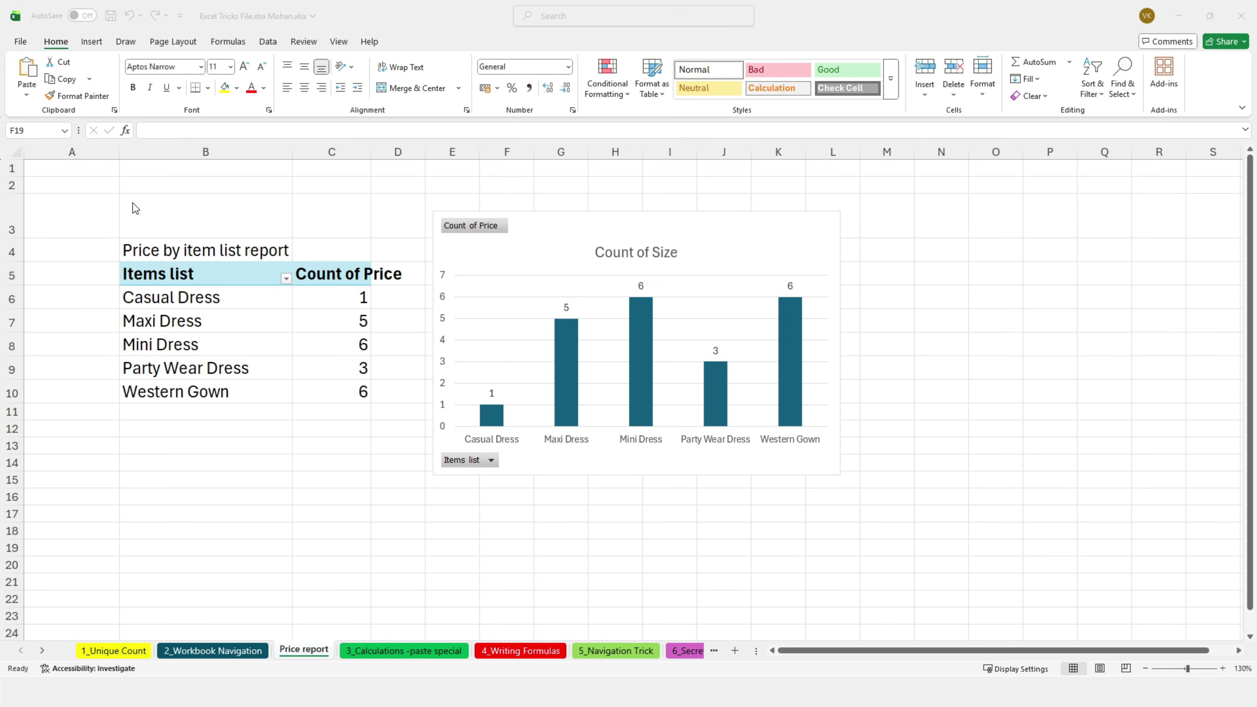
{"action": "left_click_drag", "start_coordinate": [128, 209], "coordinate": [812, 486]}
{"action": "key", "text": "ctrl+c"}
{"action": "left_click", "coordinate": [224, 652]}
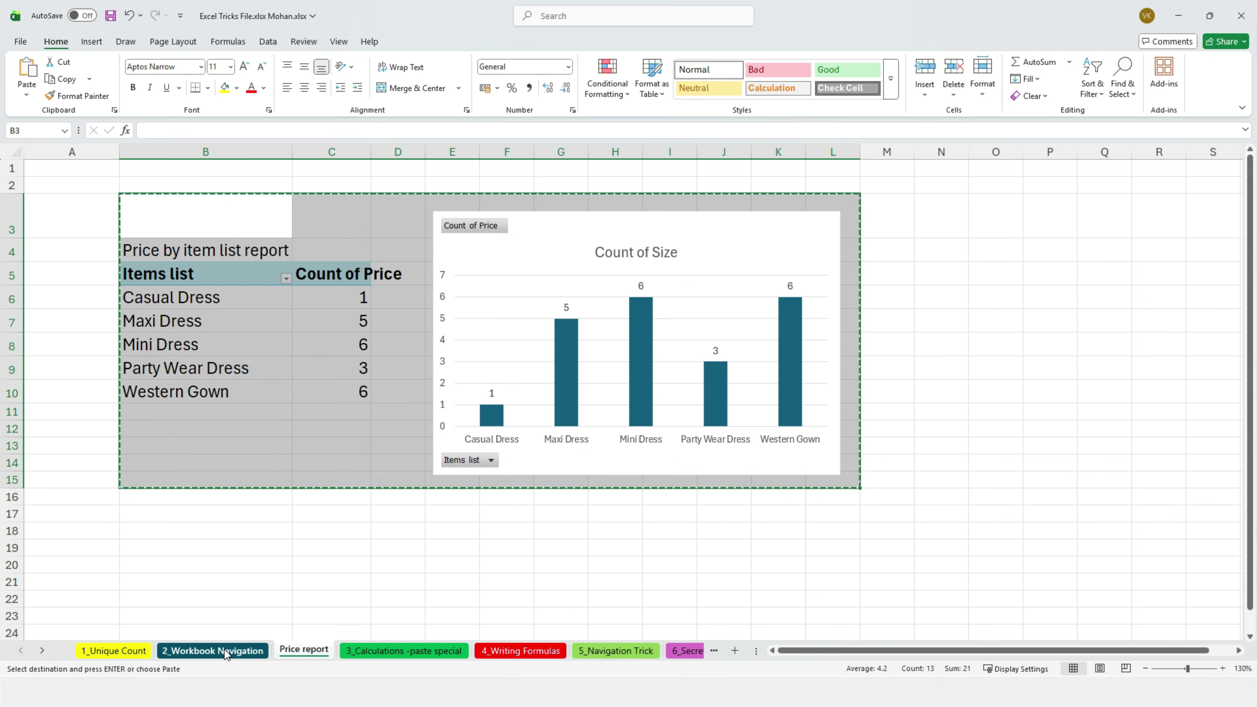
{"action": "left_click", "coordinate": [223, 652]}
Step: Paste the copied report as a linked picture at N3, shrink it and place it beside the pet table
{"action": "right_click", "coordinate": [770, 240]}
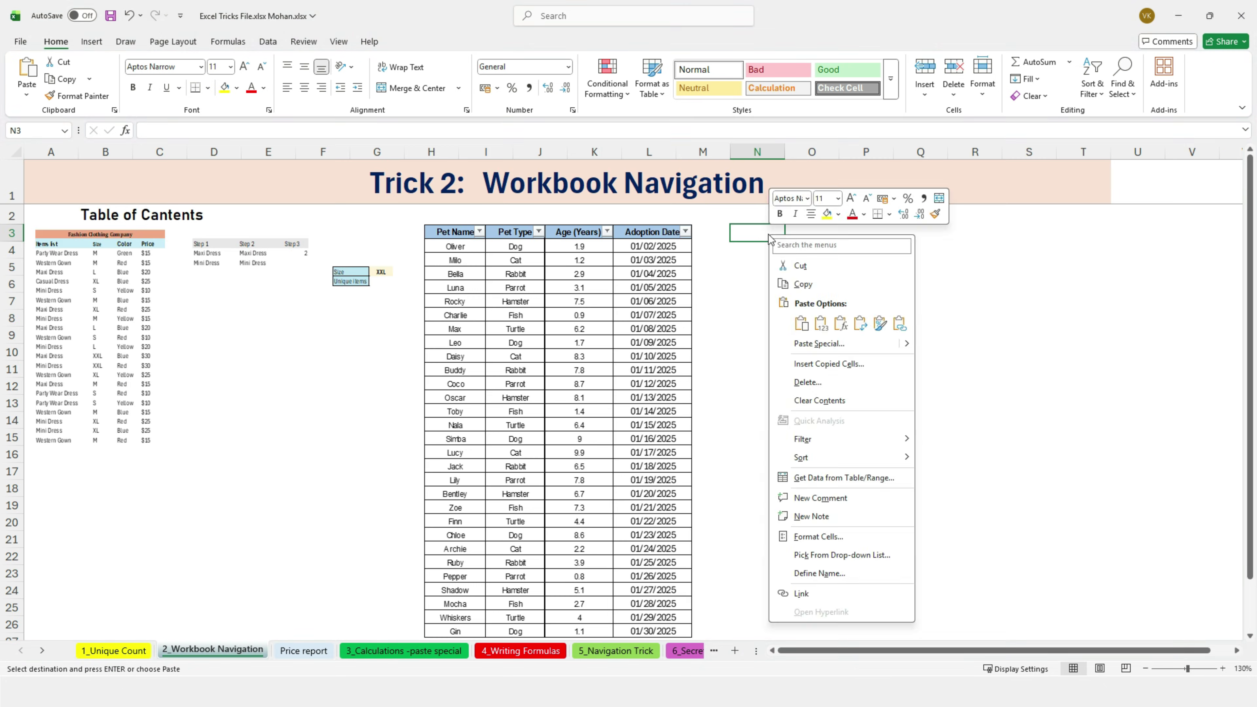
{"action": "mouse_move", "coordinate": [904, 348]}
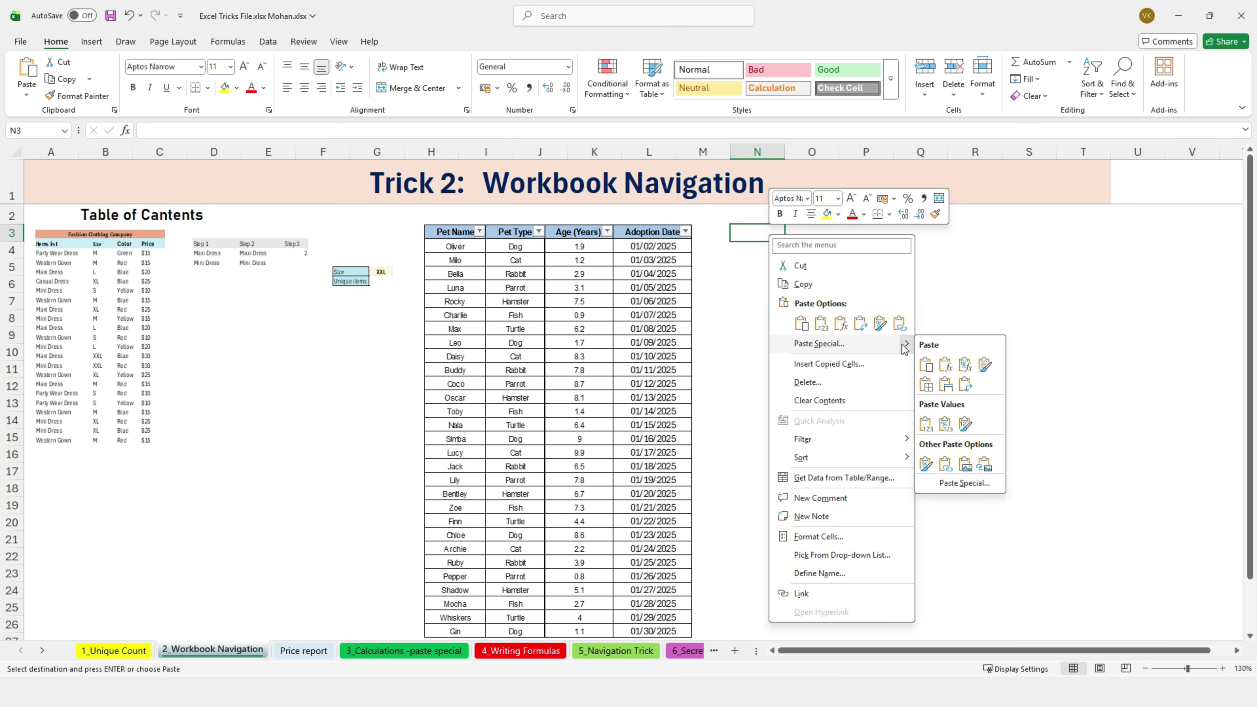
{"action": "left_click", "coordinate": [983, 464]}
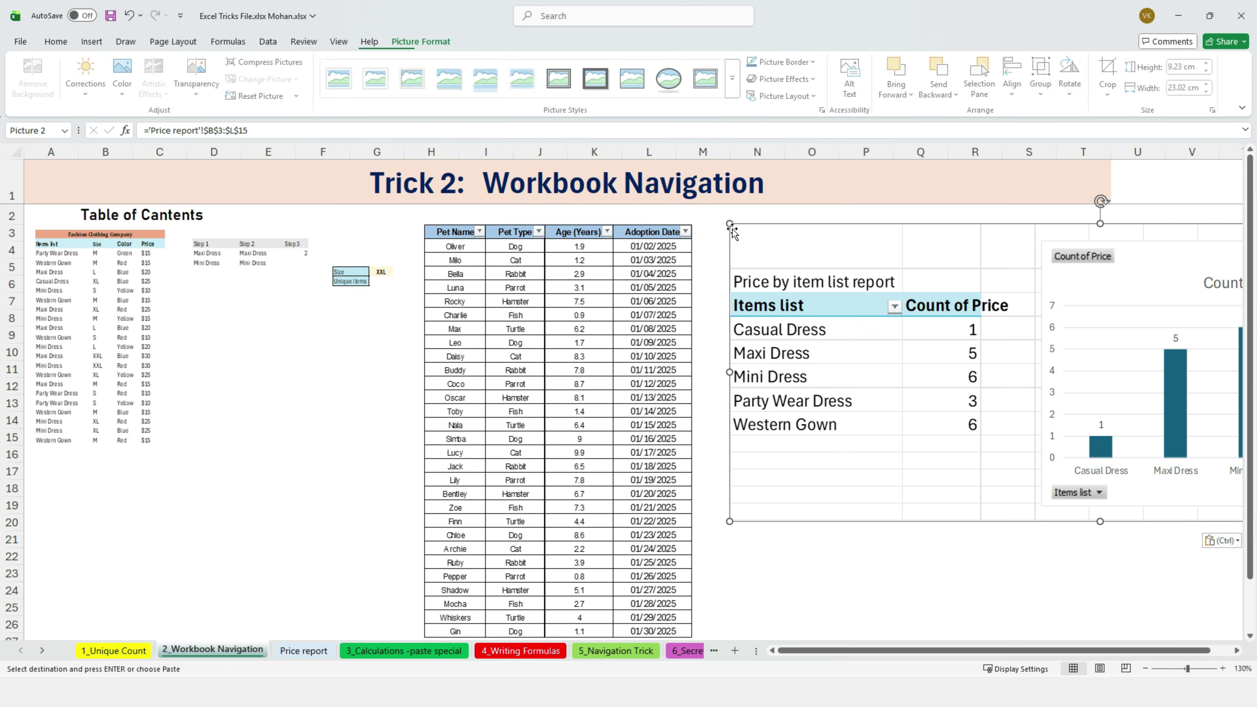
{"action": "left_click_drag", "start_coordinate": [729, 223], "coordinate": [856, 298]}
{"action": "left_click_drag", "start_coordinate": [959, 285], "coordinate": [810, 263]}
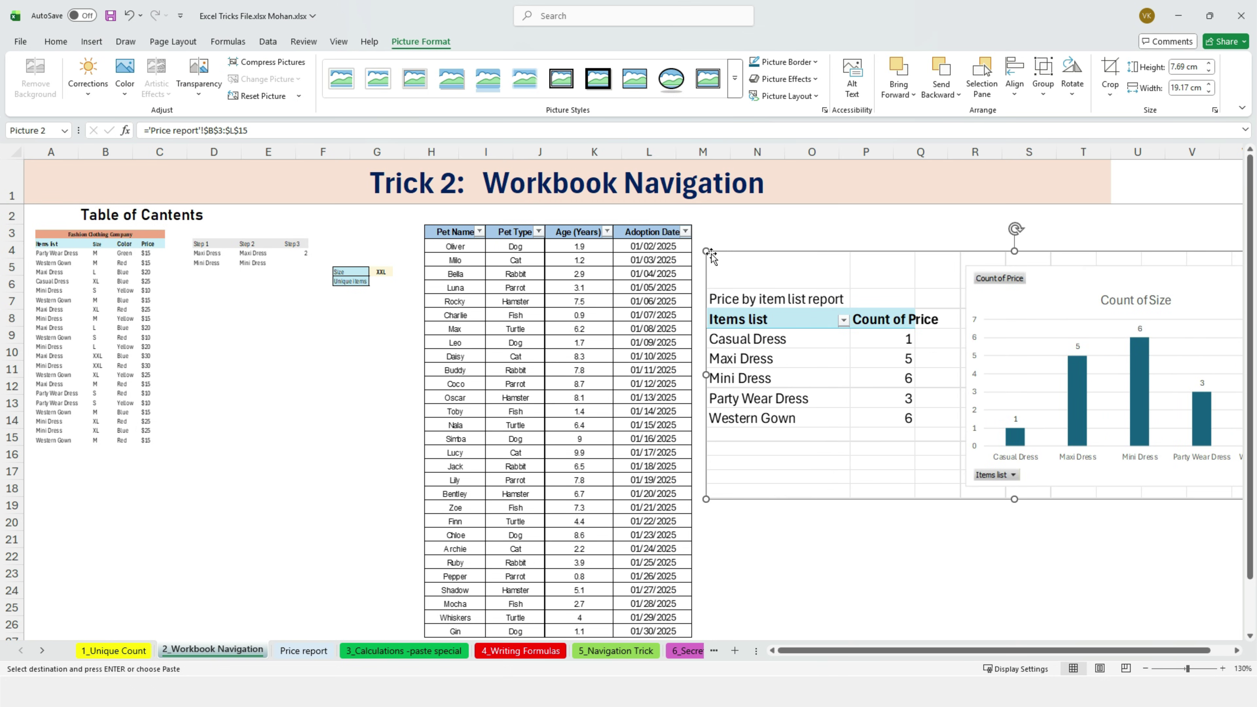
{"action": "left_click_drag", "start_coordinate": [706, 251], "coordinate": [857, 283]}
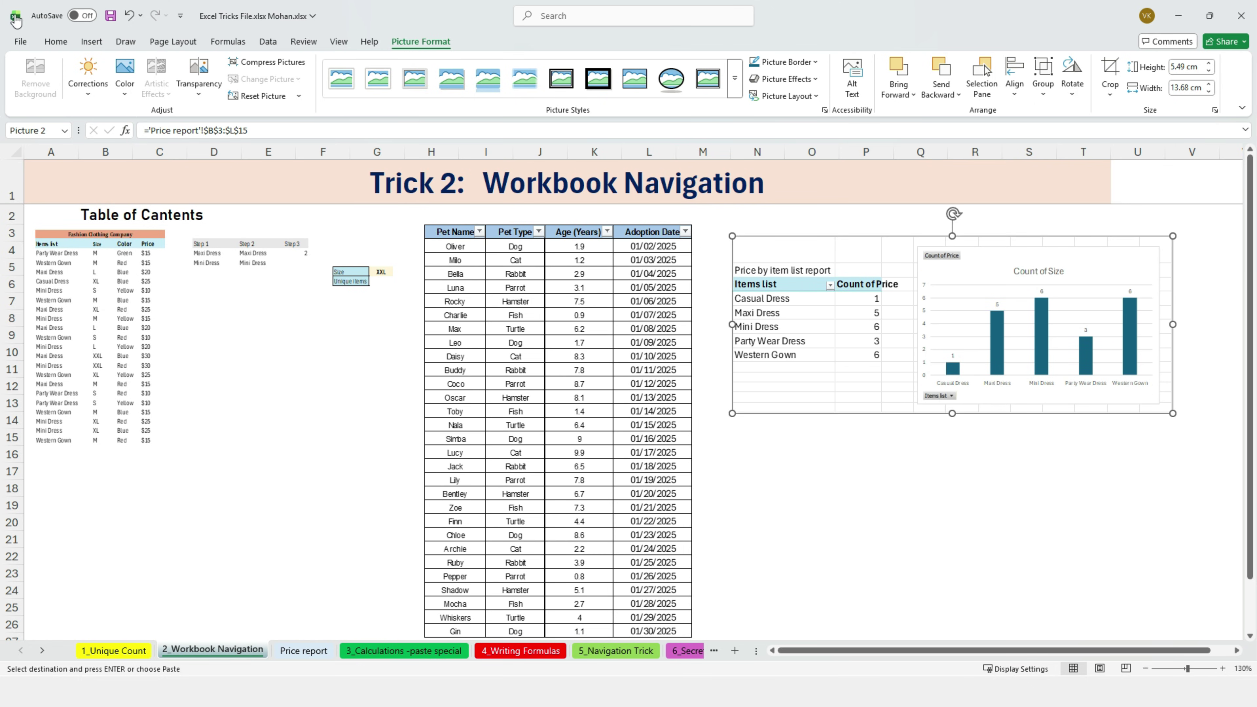
Step: Add a hyperlink to the linked picture pointing to the Price report sheet in this document
{"action": "left_click", "coordinate": [945, 323]}
{"action": "right_click", "coordinate": [946, 322]}
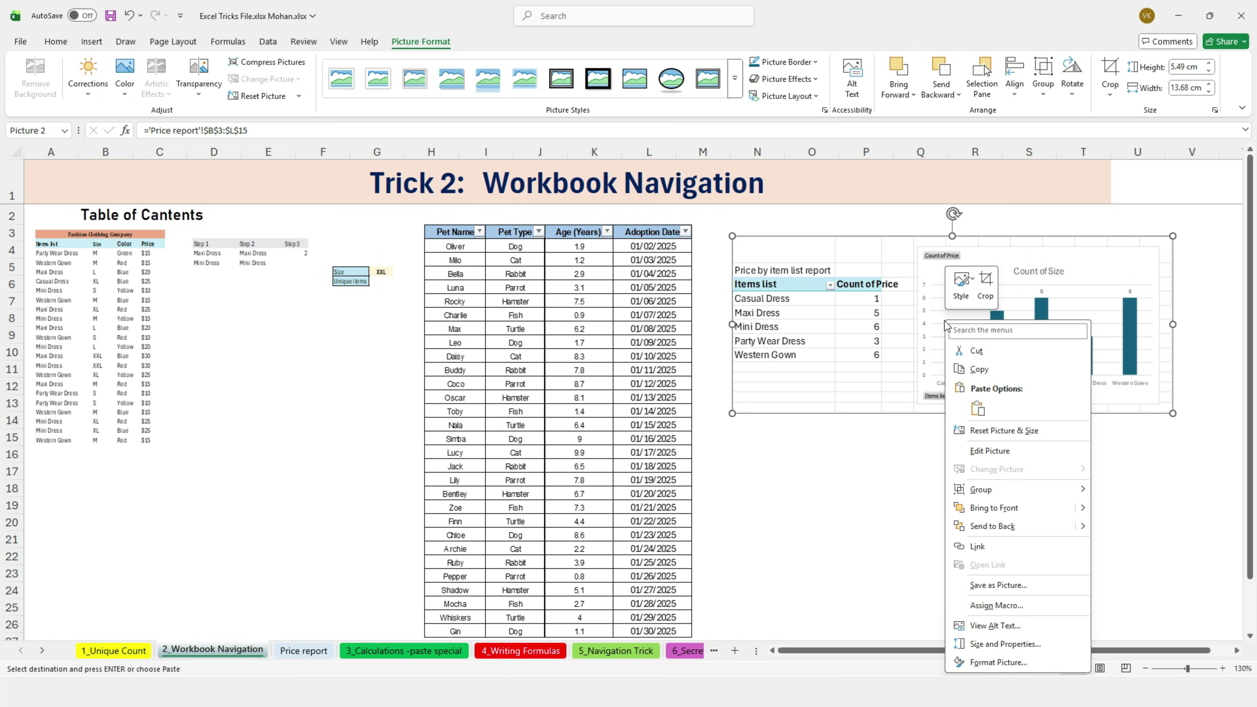
{"action": "left_click", "coordinate": [978, 546]}
{"action": "left_click_drag", "start_coordinate": [974, 467], "coordinate": [466, 328]}
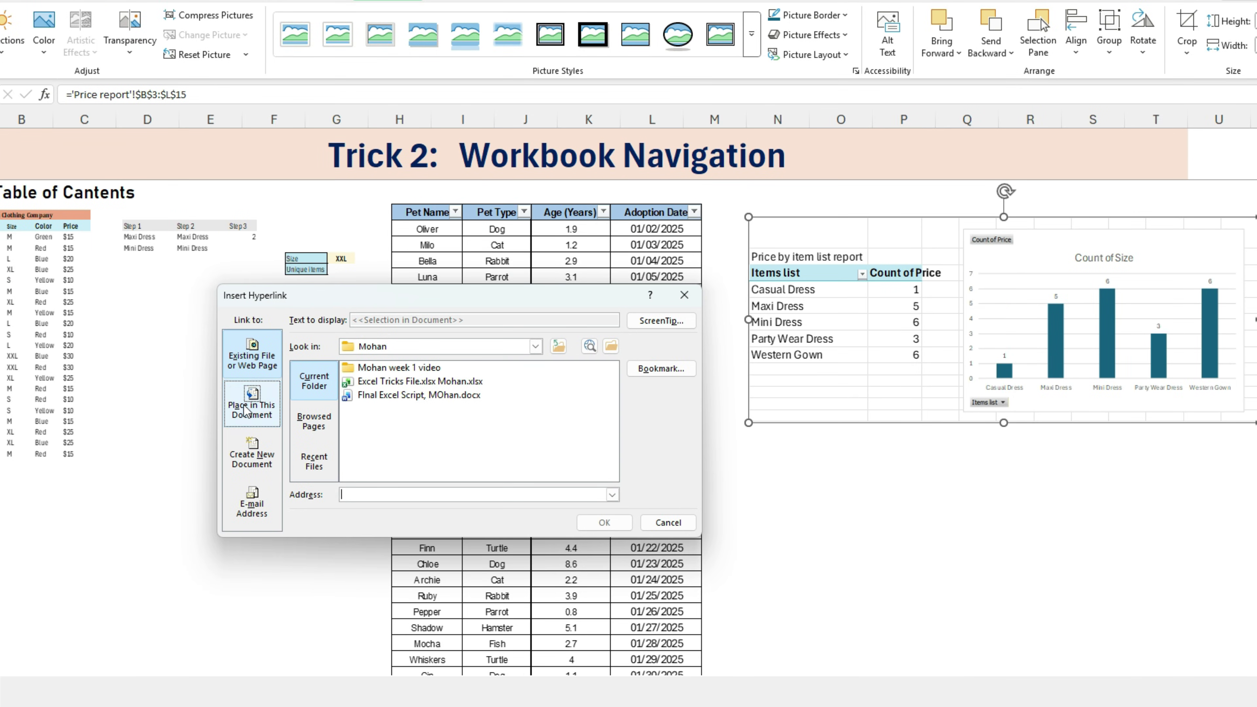
{"action": "left_click", "coordinate": [252, 403]}
{"action": "left_click", "coordinate": [348, 430]}
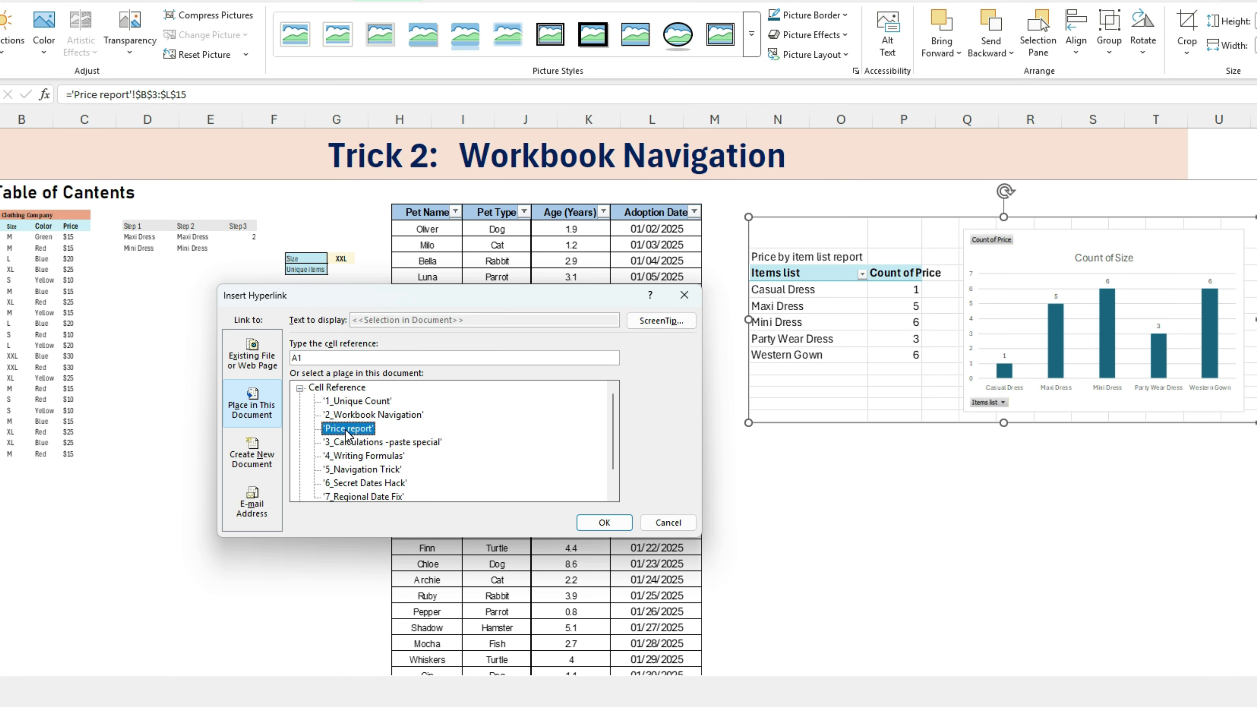
{"action": "left_click", "coordinate": [600, 523]}
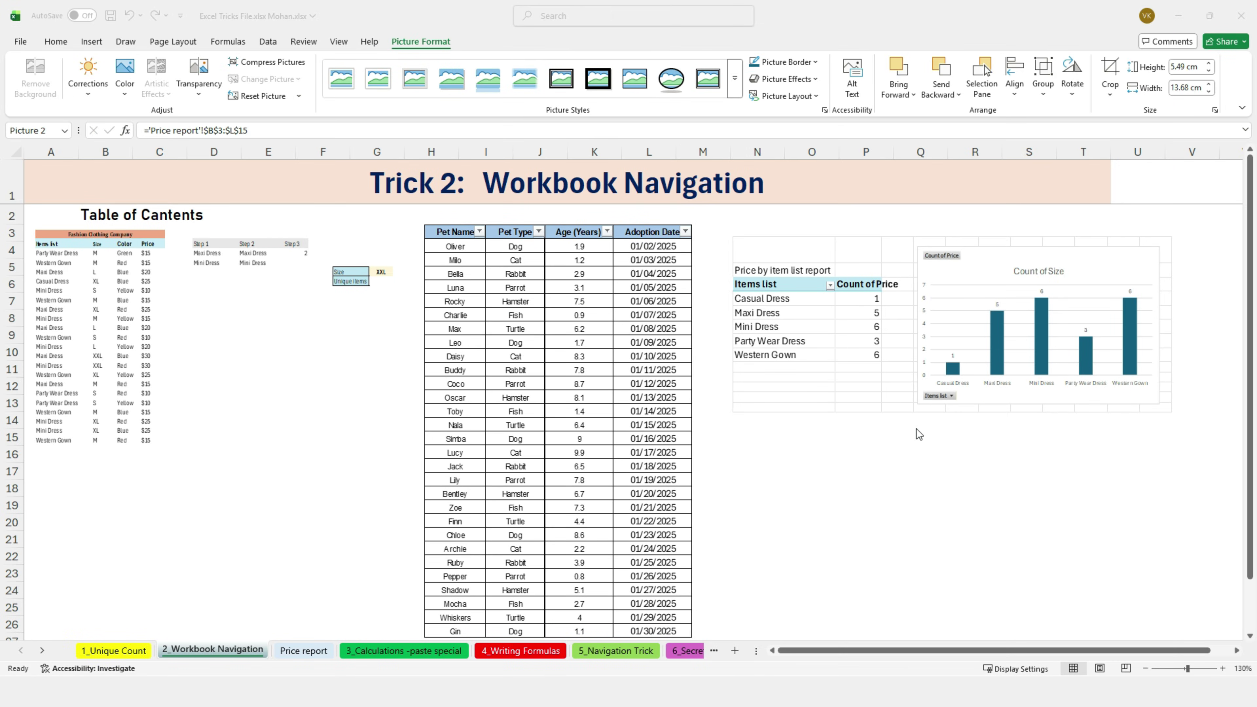
{"action": "left_click", "coordinate": [1040, 326]}
Step: Give the Count of Size chart bars a light blue fill and check the linked picture updates
{"action": "double_click", "coordinate": [994, 342]}
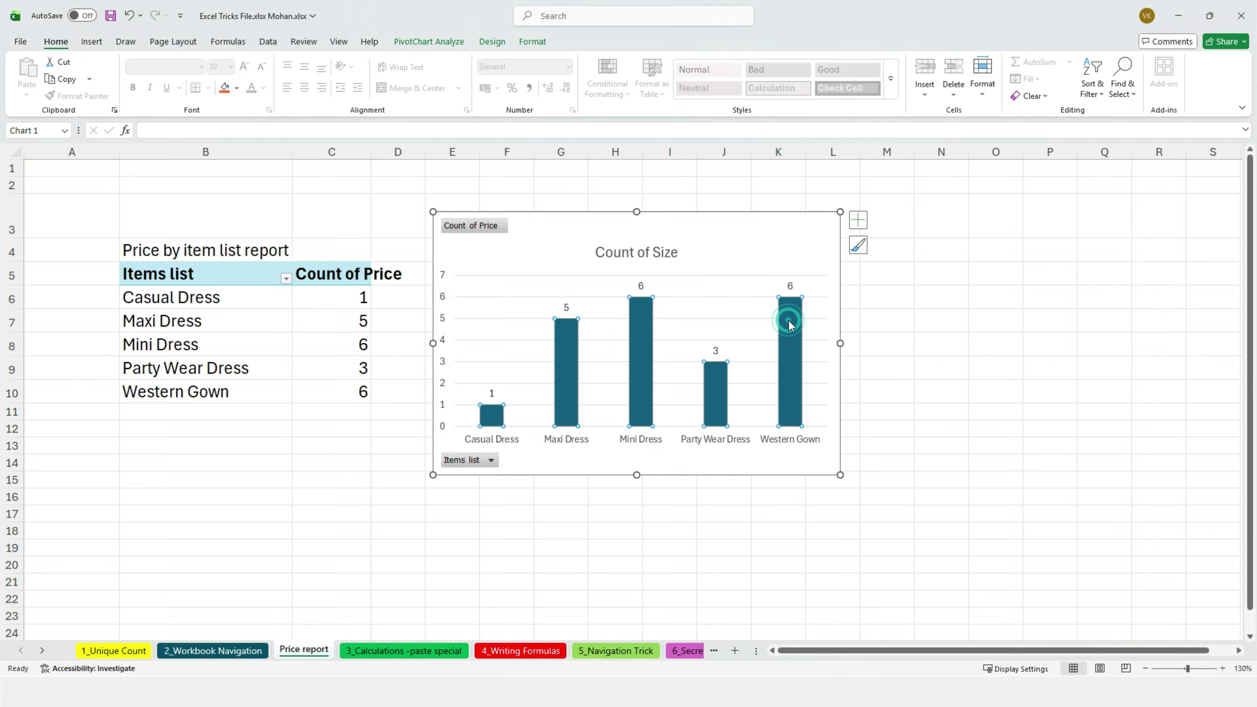
{"action": "left_click", "coordinate": [236, 88]}
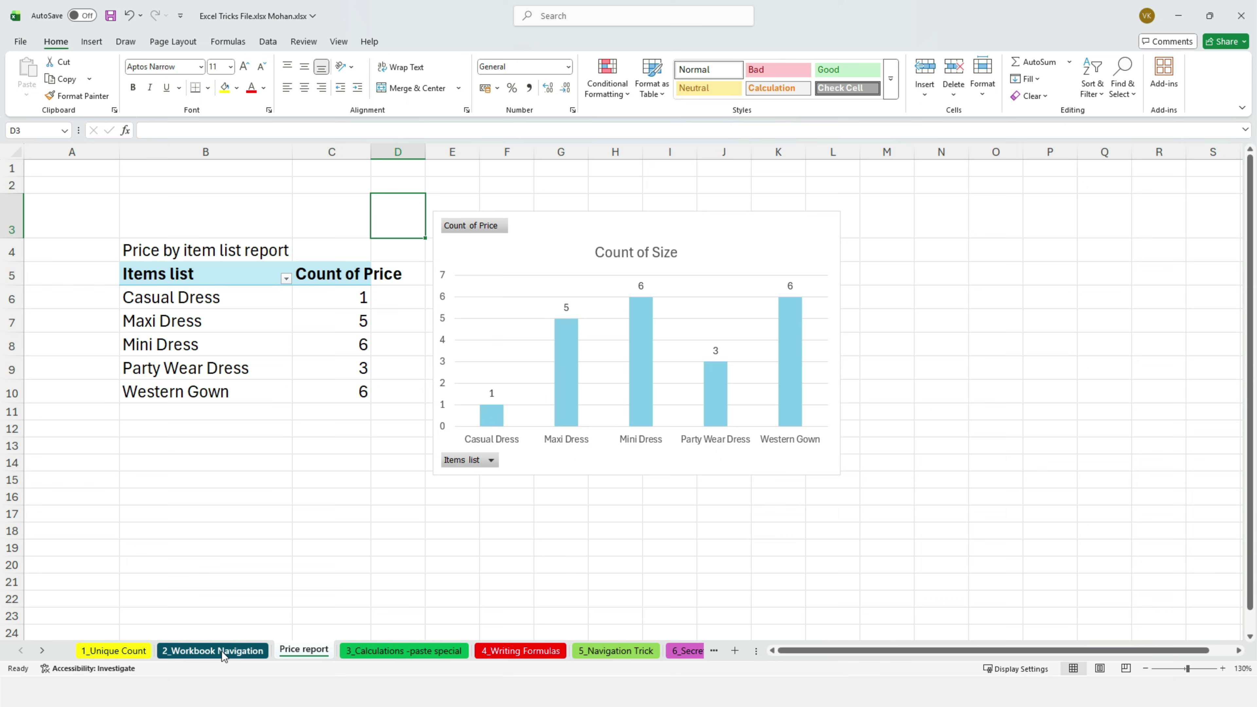
{"action": "left_click", "coordinate": [222, 651]}
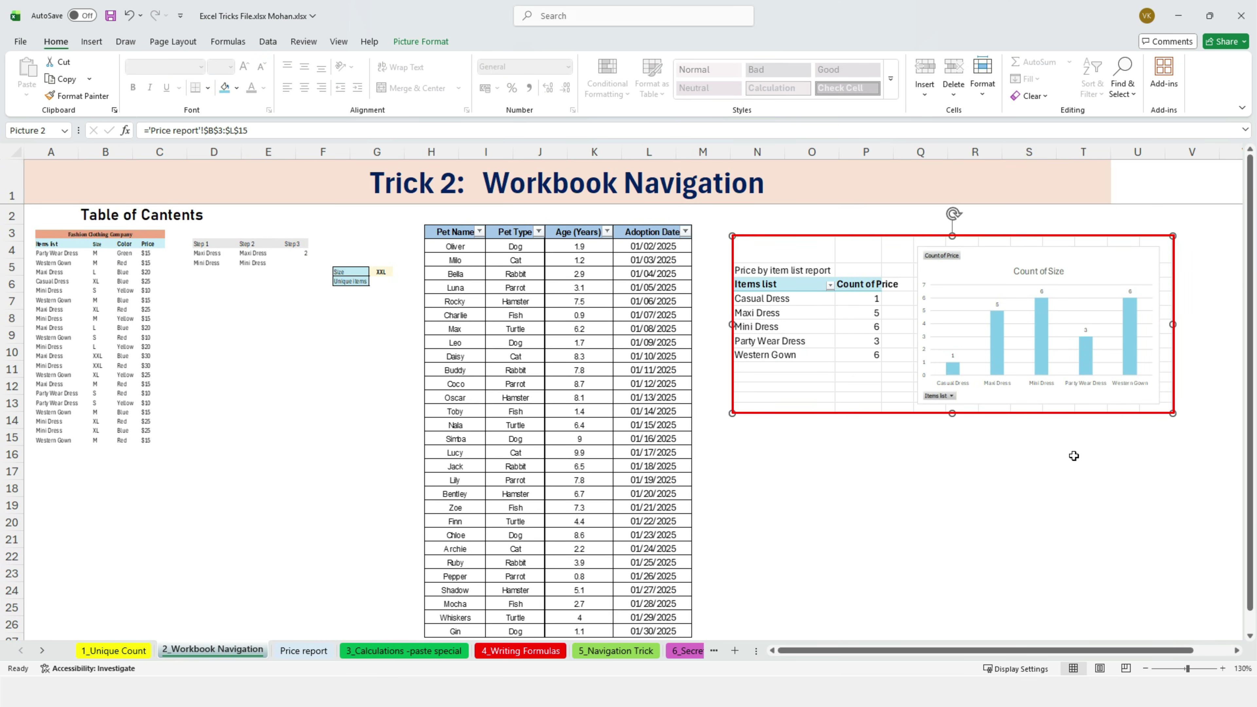
{"action": "left_click", "coordinate": [1080, 427]}
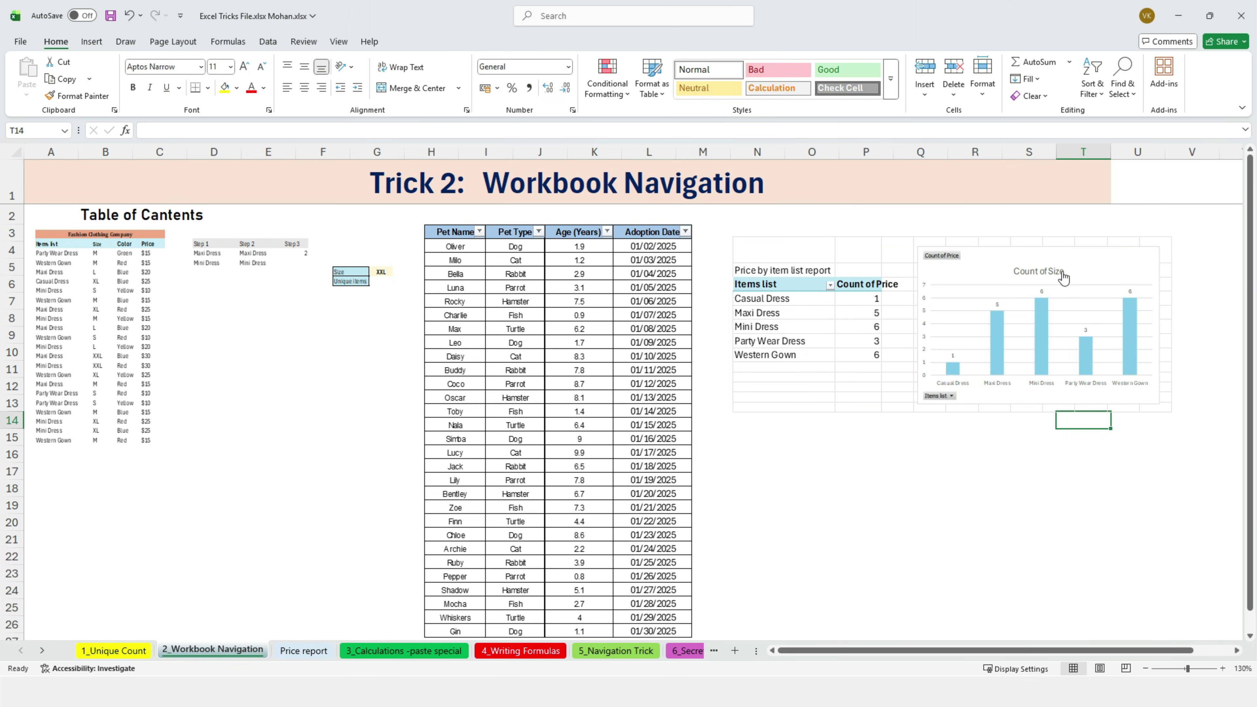
Step: Crop a thin strip off the bottom edge of the linked picture
{"action": "right_click", "coordinate": [905, 269]}
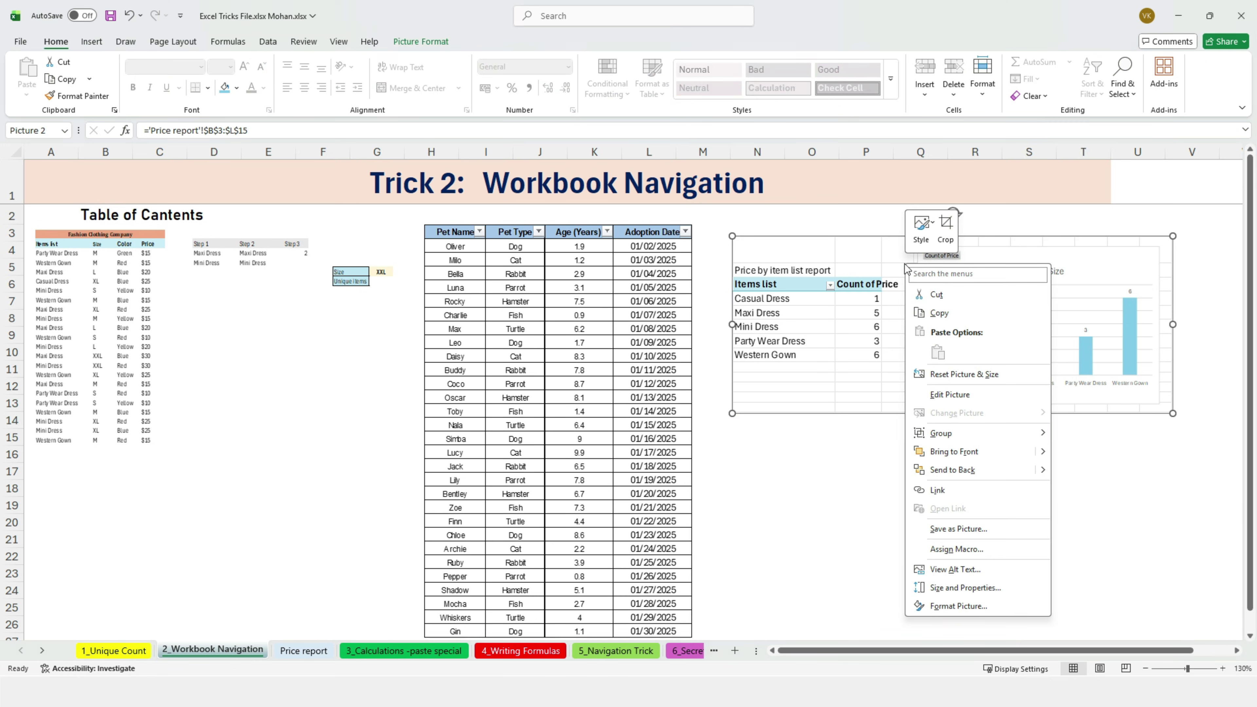
{"action": "left_click", "coordinate": [427, 43]}
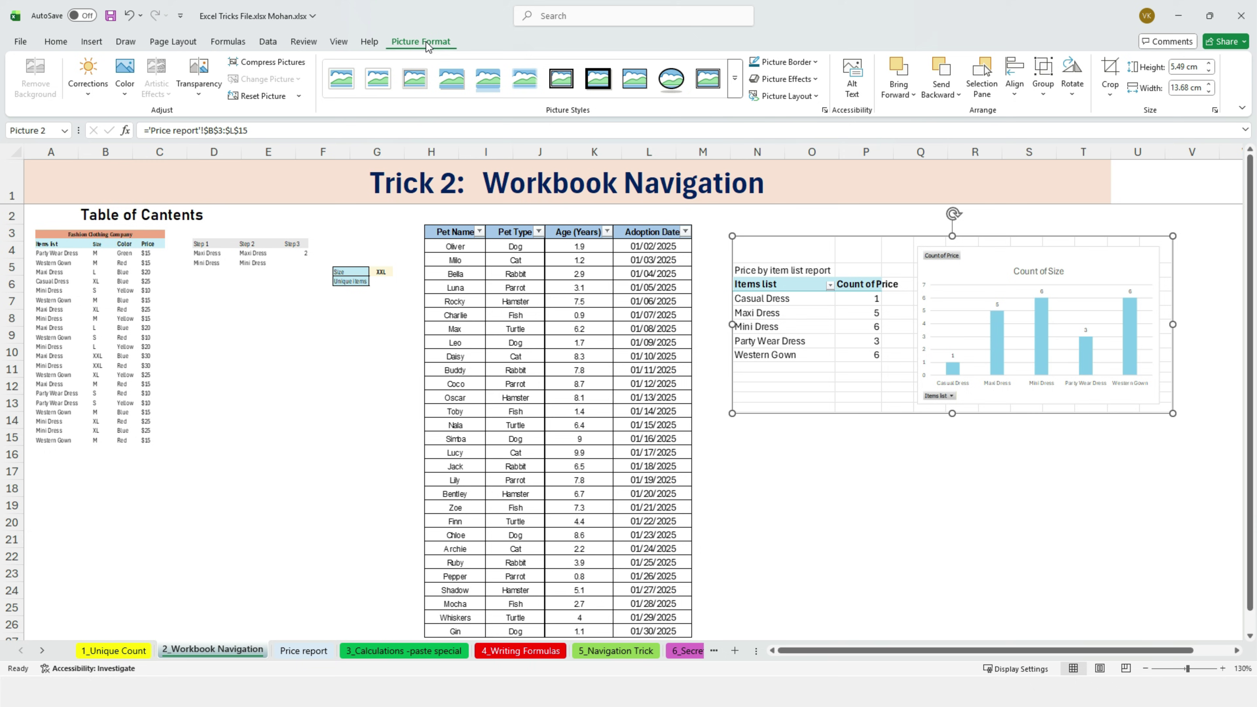
{"action": "left_click", "coordinate": [1110, 74]}
{"action": "left_click_drag", "start_coordinate": [1151, 414], "coordinate": [1147, 399]}
{"action": "left_click", "coordinate": [900, 438]}
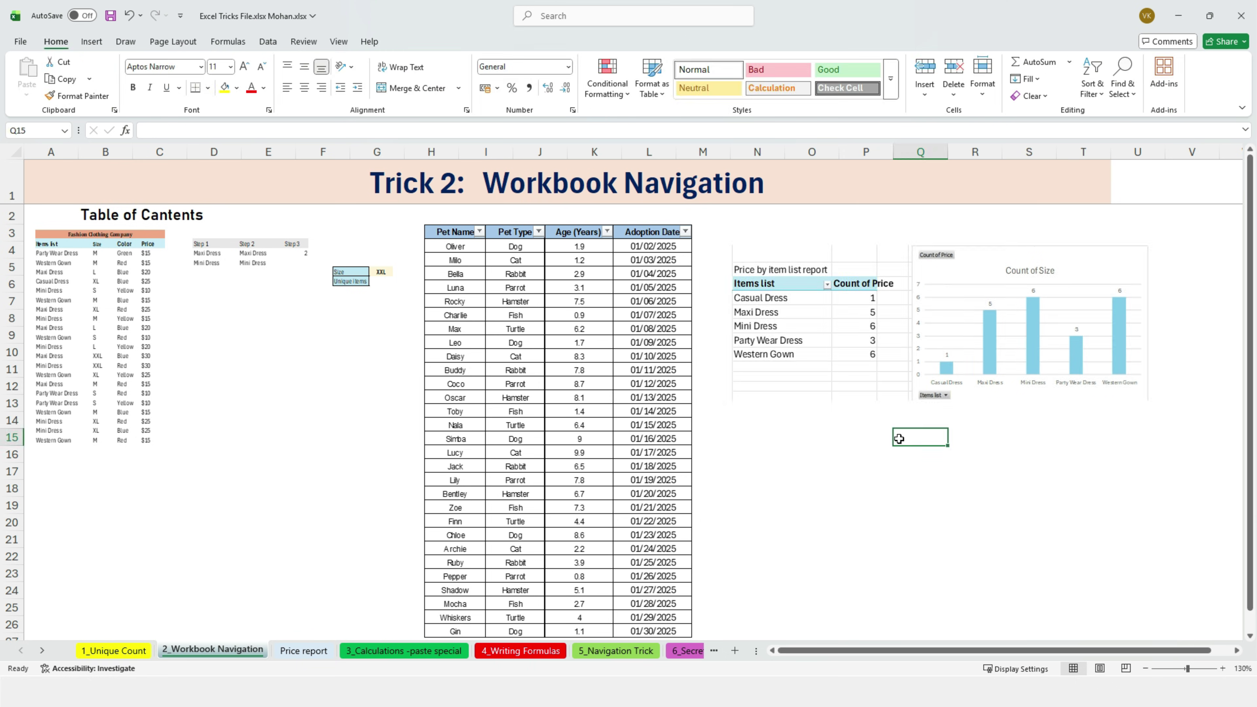
Step: Apply a light grey picture border to the linked picture
{"action": "left_click", "coordinate": [891, 391]}
{"action": "left_click", "coordinate": [815, 62]}
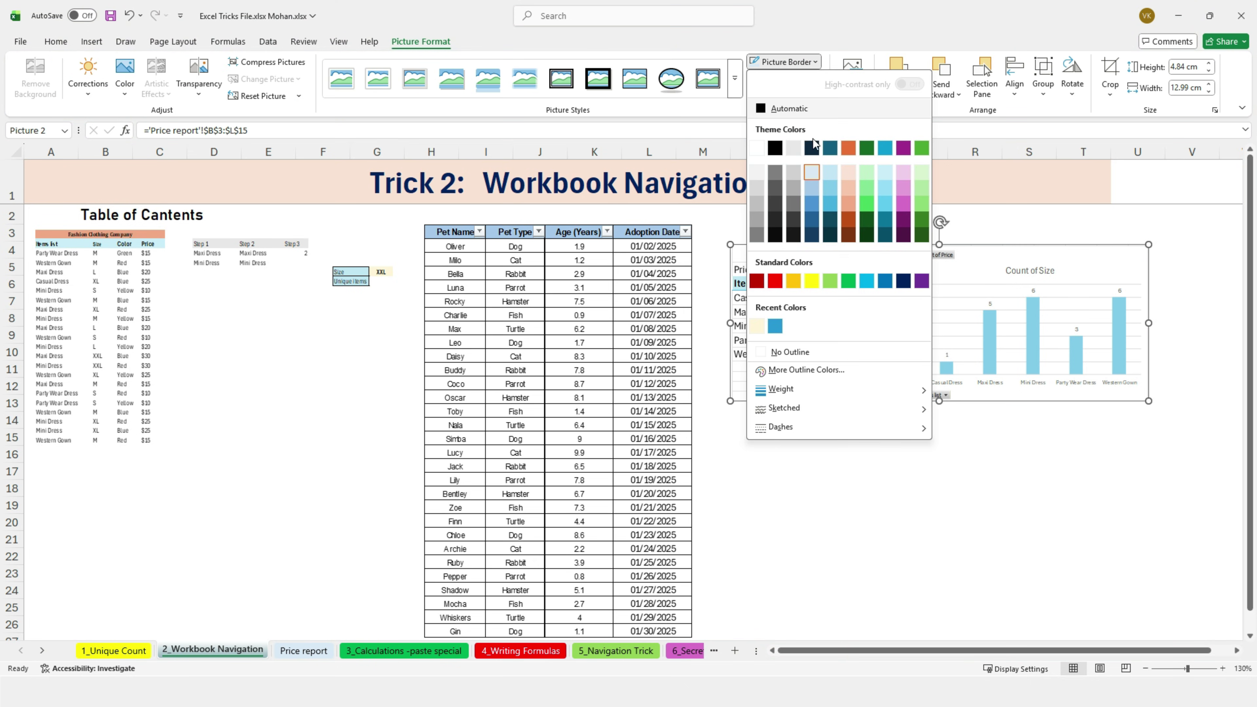
{"action": "left_click", "coordinate": [793, 173]}
{"action": "key", "text": "Escape"}
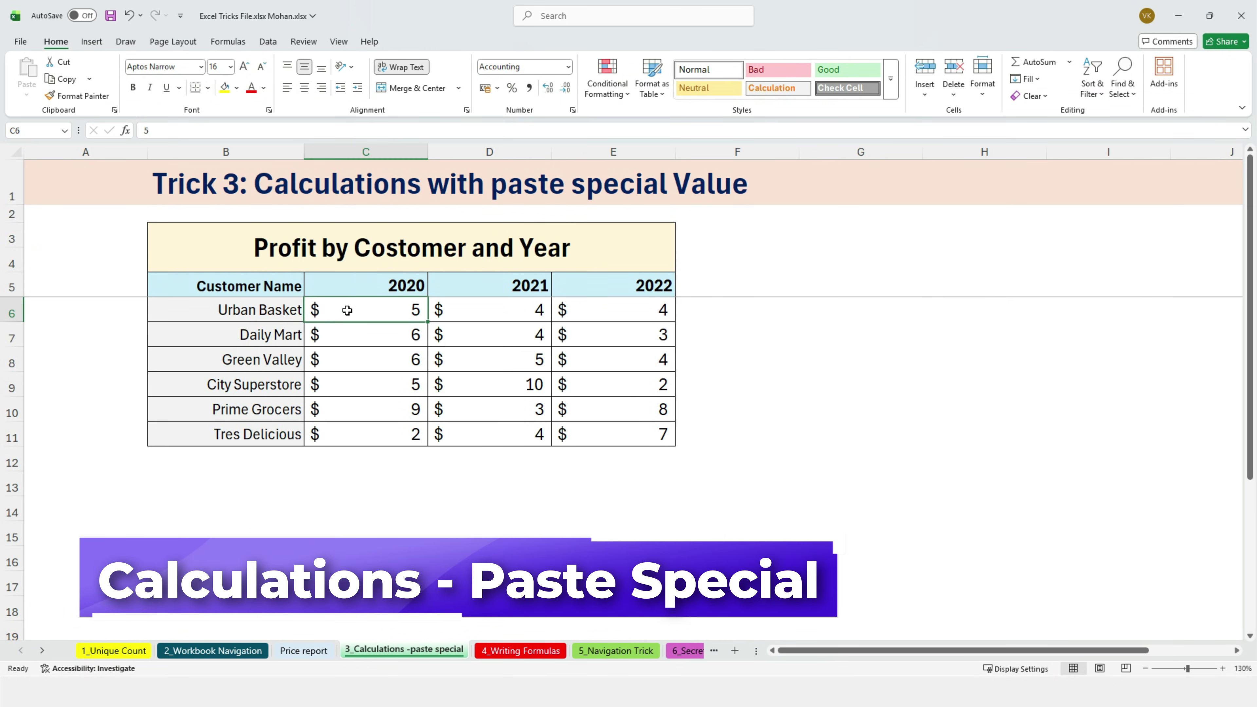
{"action": "left_click", "coordinate": [376, 363]}
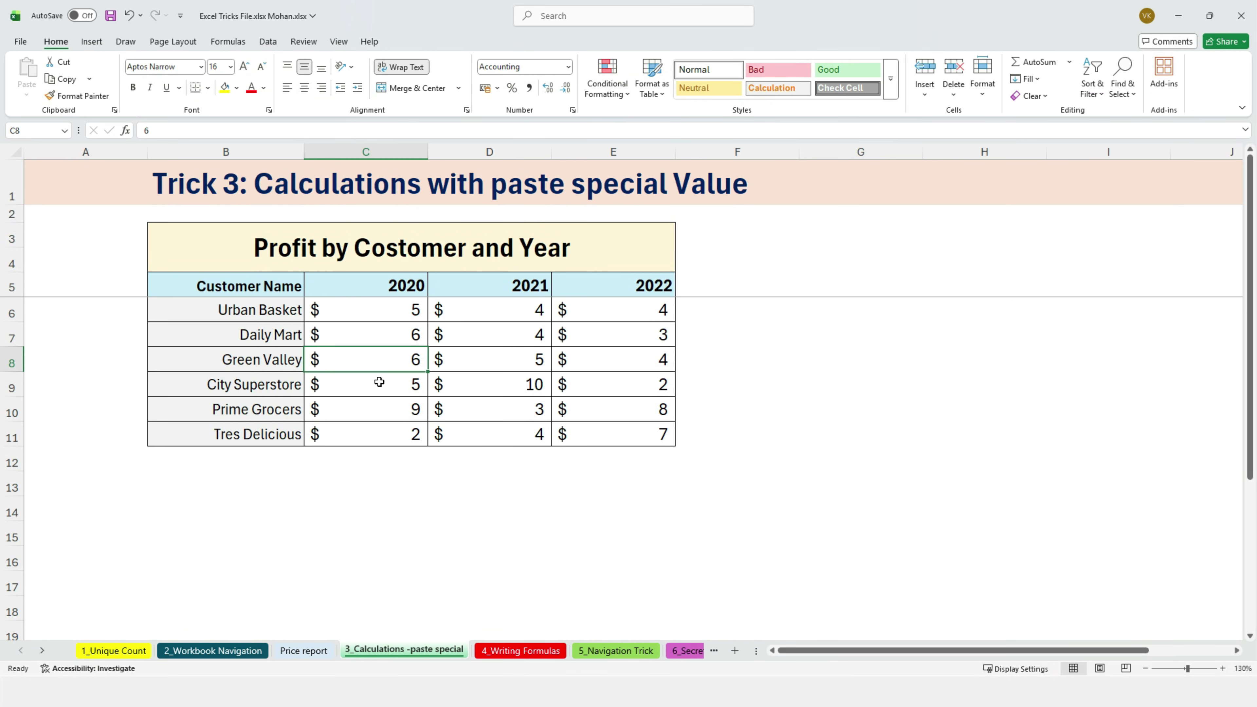
{"action": "left_click", "coordinate": [378, 400]}
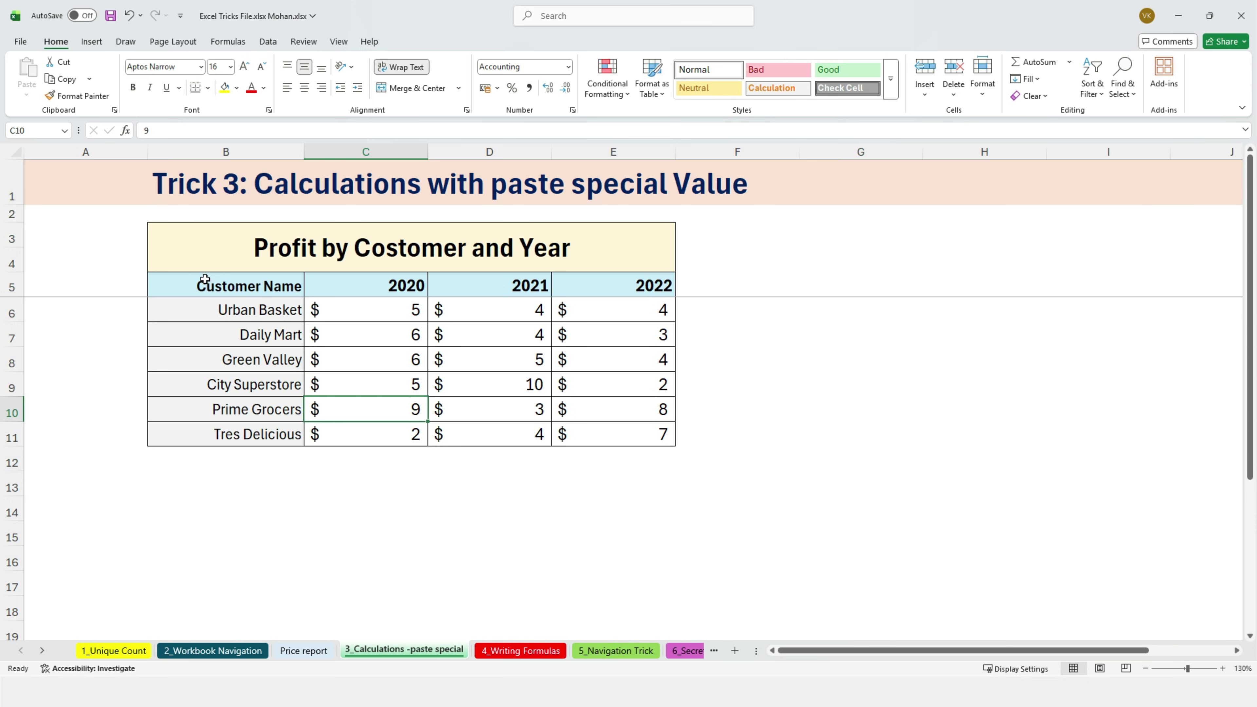
{"action": "left_click_drag", "start_coordinate": [205, 280], "coordinate": [636, 440]}
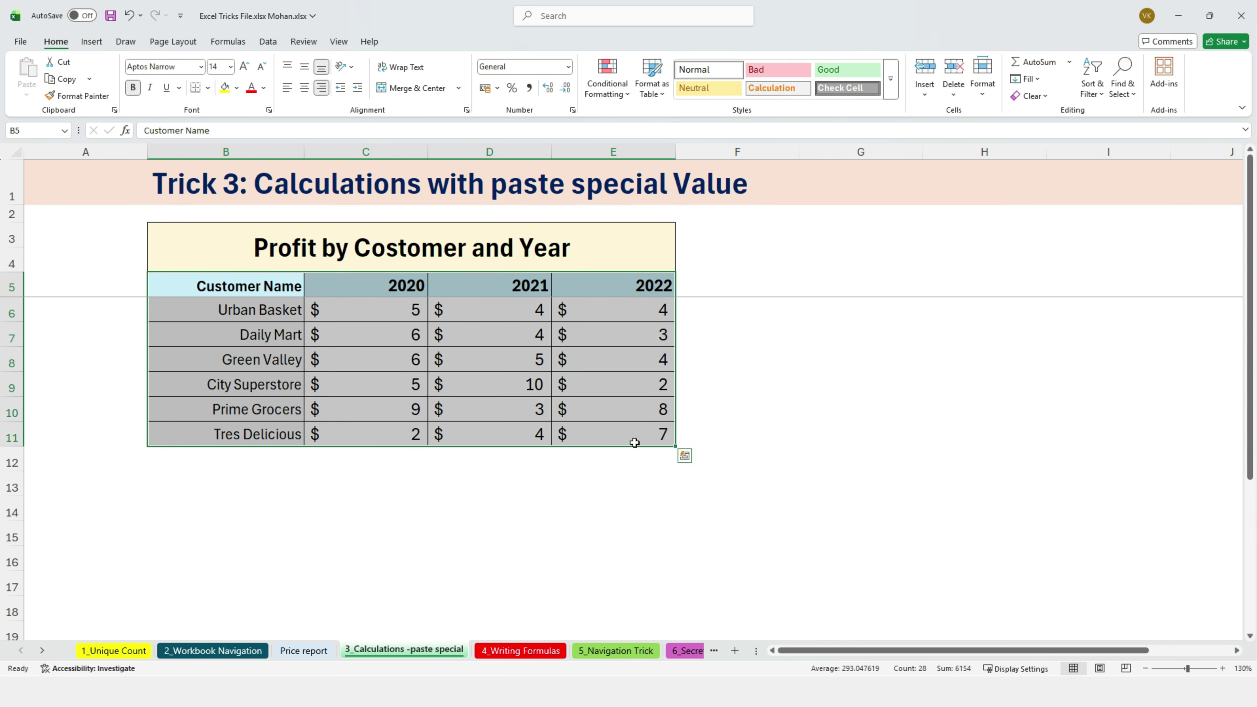
{"action": "left_click", "coordinate": [367, 355]}
{"action": "left_click", "coordinate": [503, 364]}
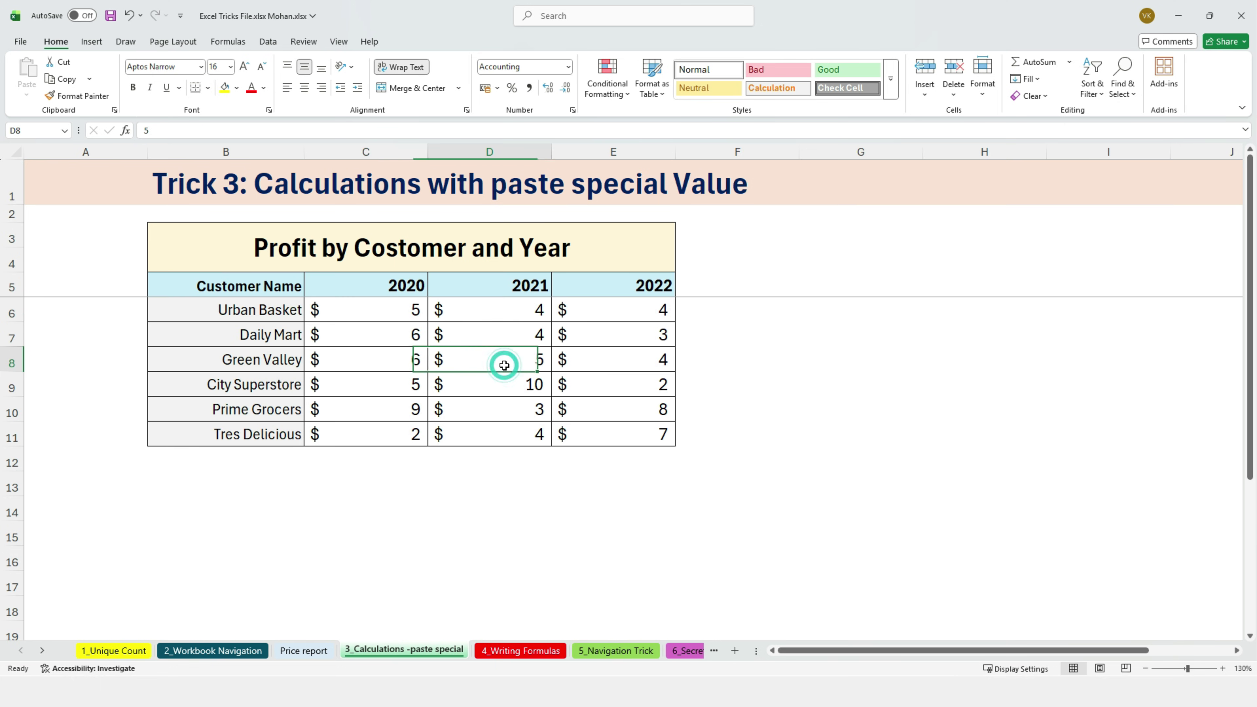
{"action": "left_click", "coordinate": [507, 329]}
{"action": "left_click", "coordinate": [509, 404]}
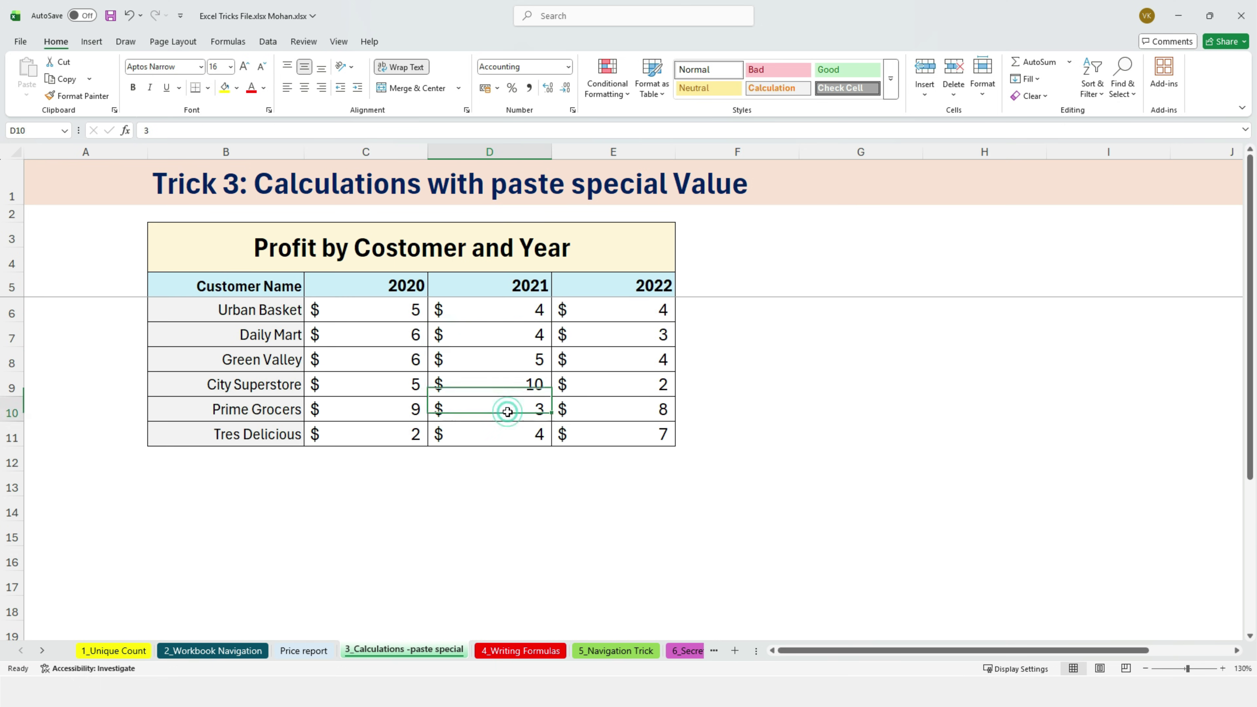
{"action": "left_click", "coordinate": [477, 309]}
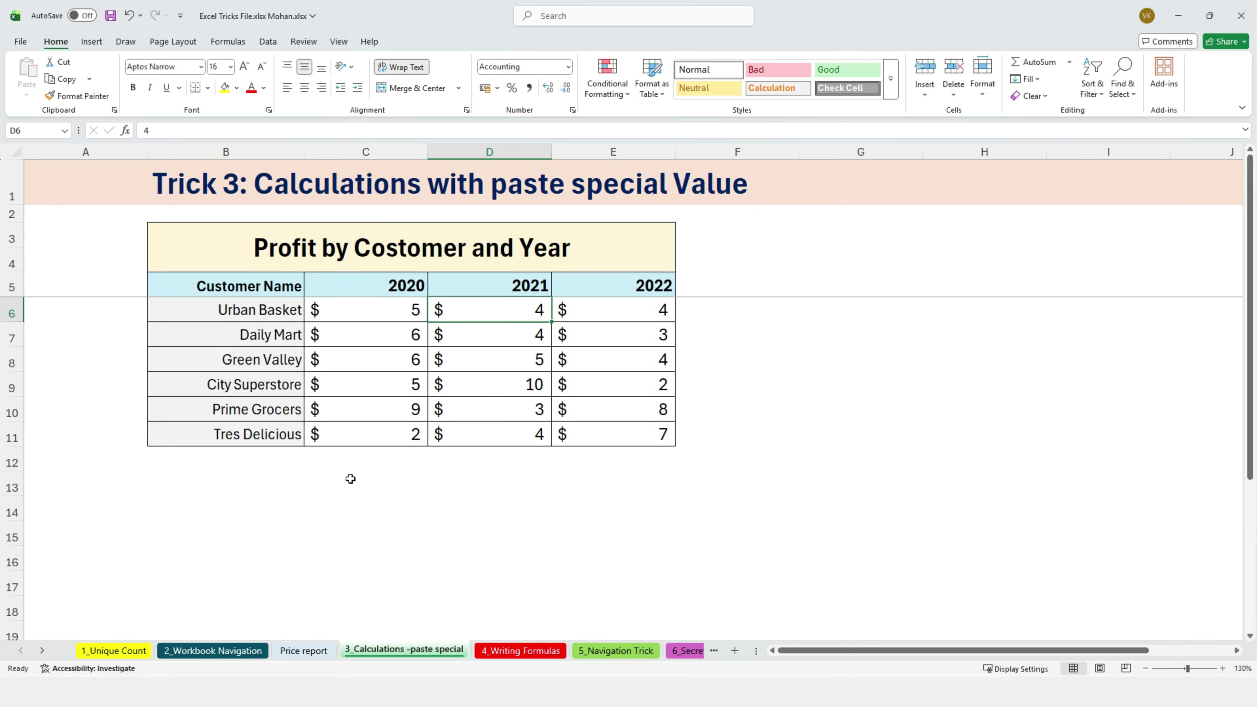
{"action": "left_click_drag", "start_coordinate": [293, 308], "coordinate": [606, 438]}
{"action": "key", "text": "ctrl+v"}
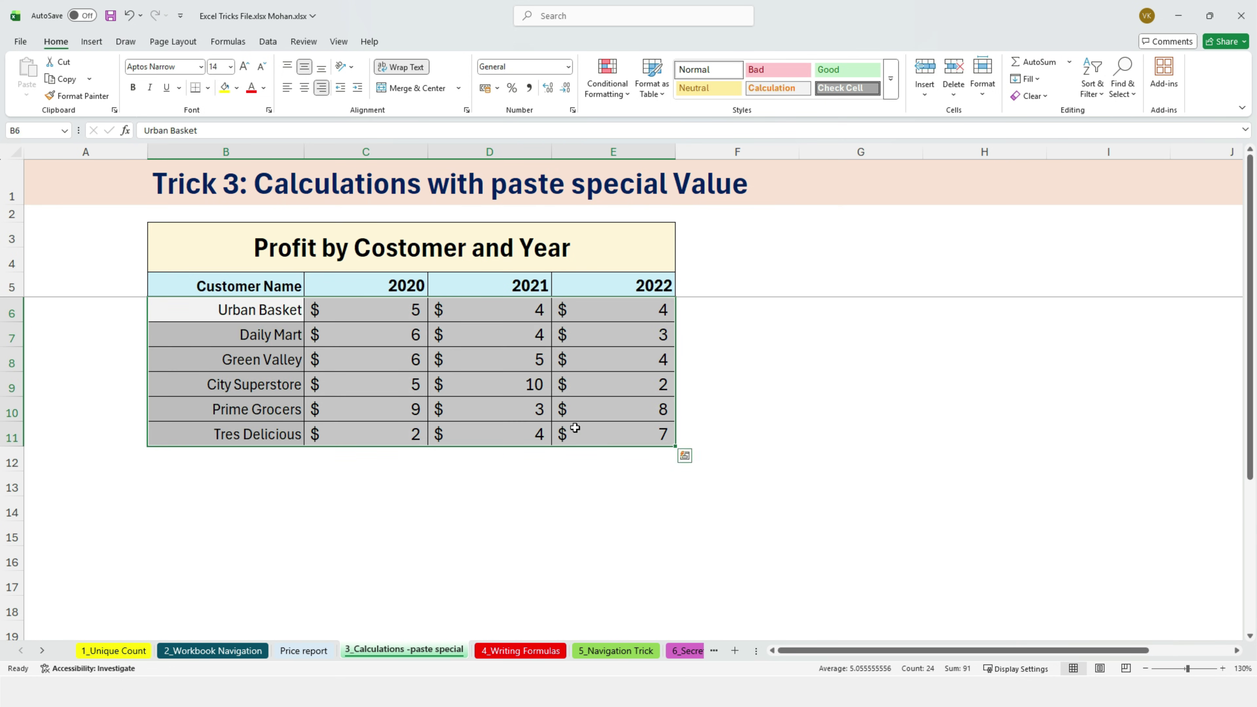
{"action": "left_click", "coordinate": [386, 389]}
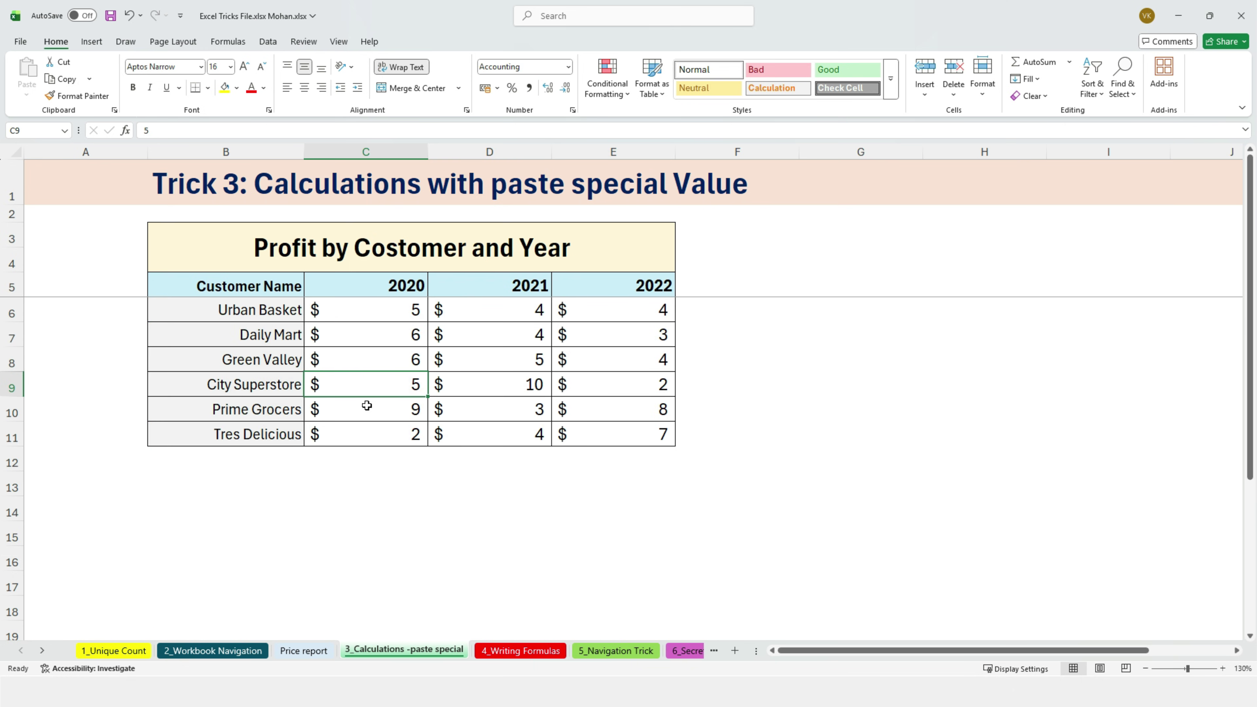
{"action": "left_click_drag", "start_coordinate": [330, 302], "coordinate": [599, 436]}
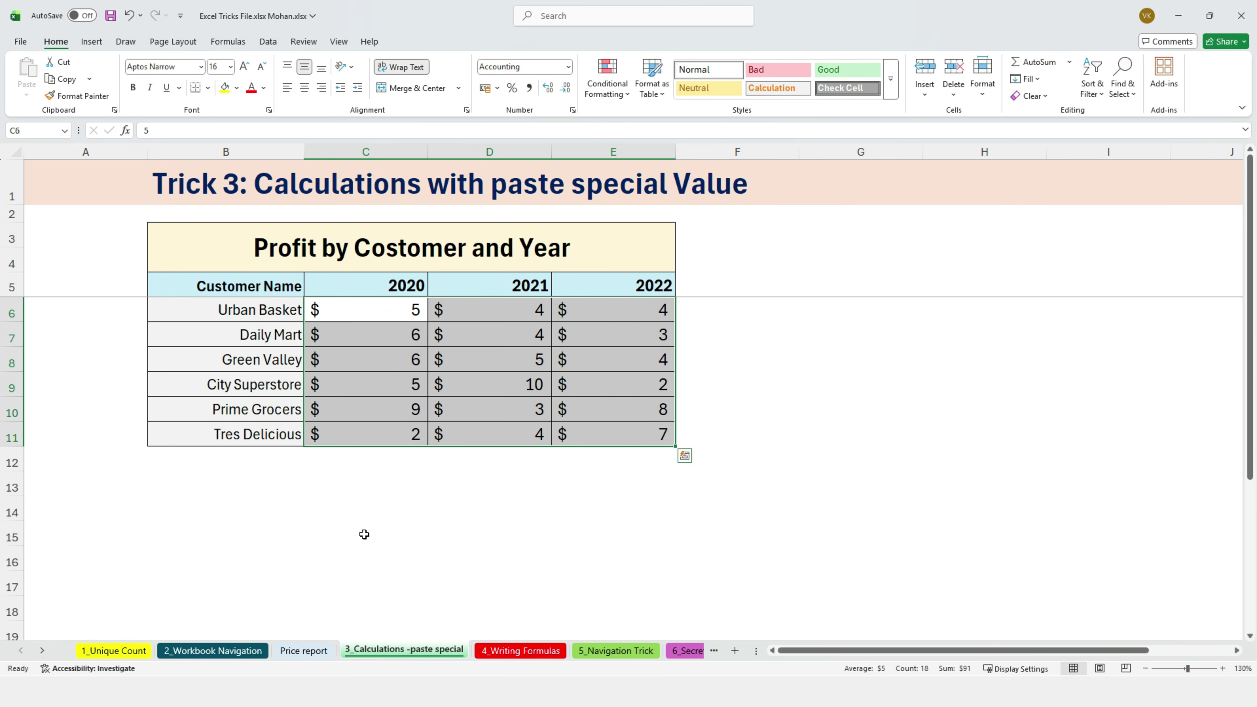
{"action": "left_click", "coordinate": [350, 500]}
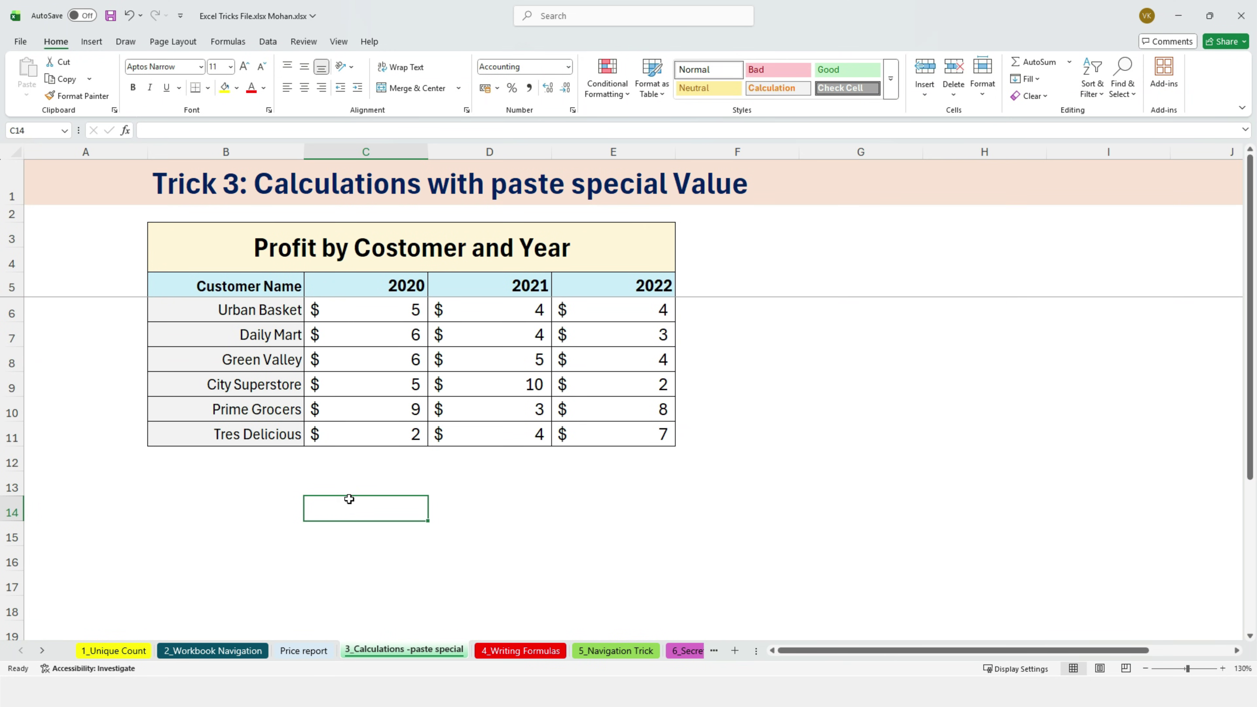
{"action": "type", "text": "="}
{"action": "left_click", "coordinate": [384, 318]}
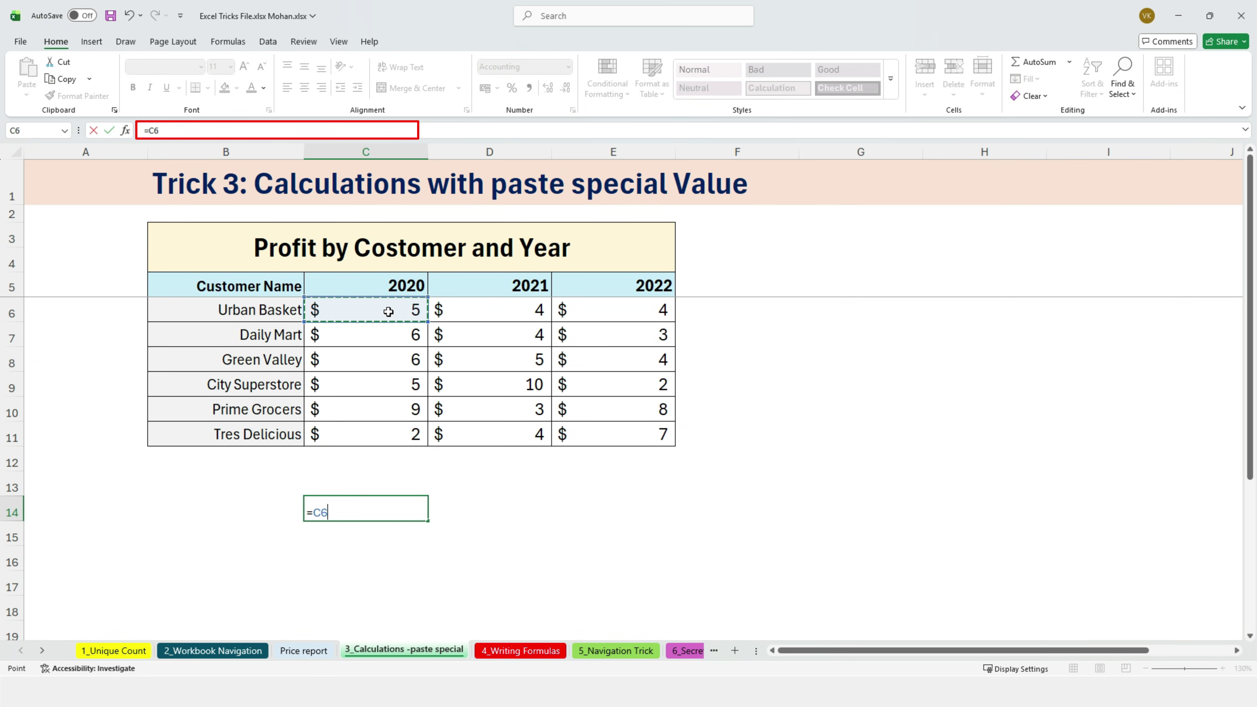
{"action": "type", "text": "*10"}
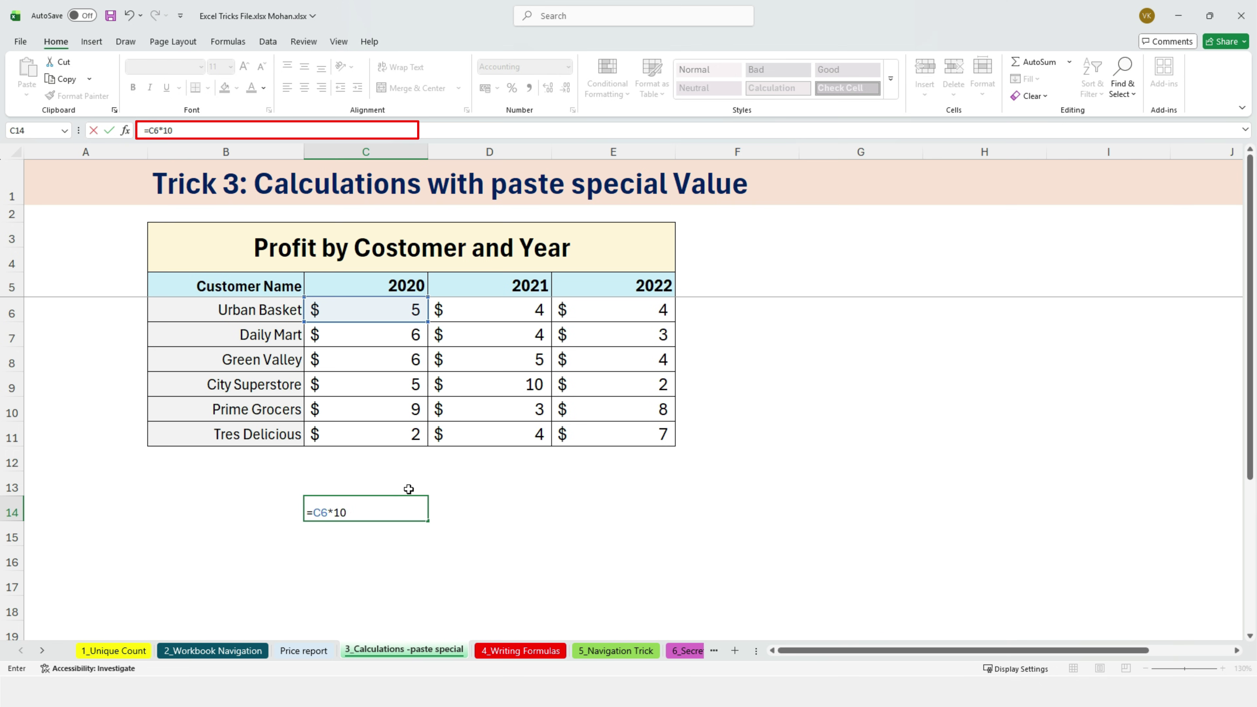
{"action": "left_click", "coordinate": [385, 505]}
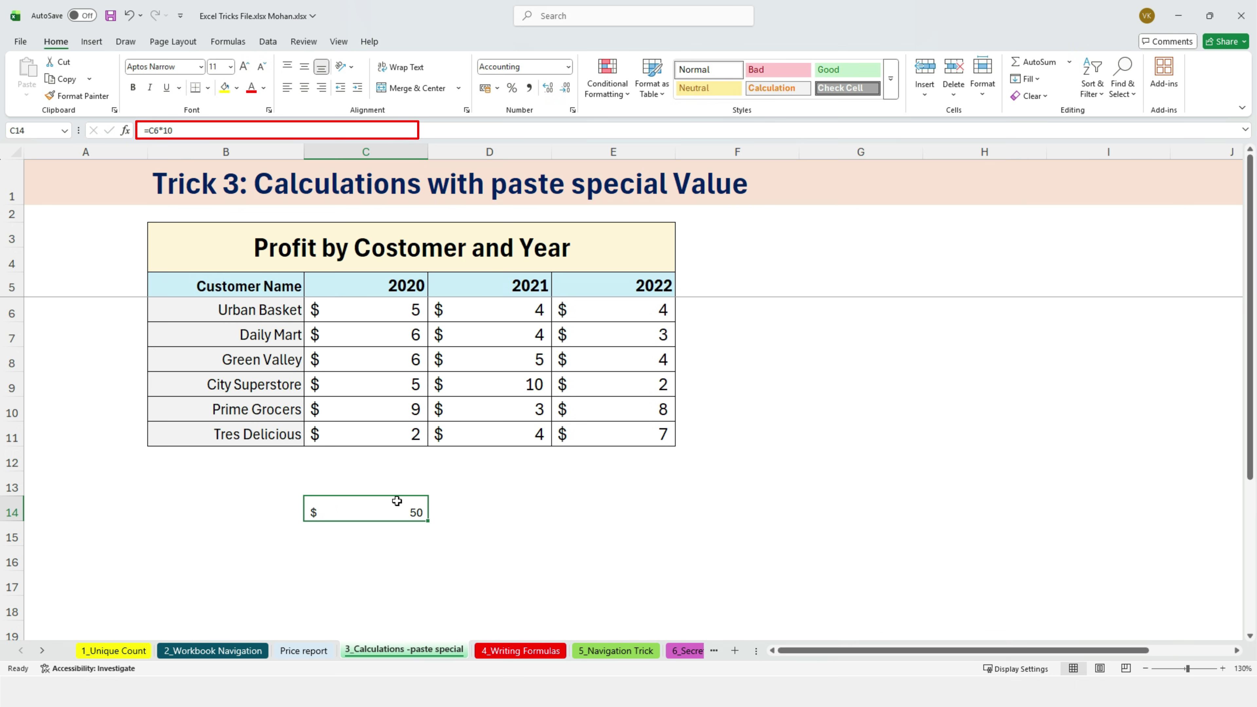
{"action": "left_click_drag", "start_coordinate": [430, 521], "coordinate": [429, 639]}
{"action": "left_click_drag", "start_coordinate": [430, 420], "coordinate": [635, 414]}
{"action": "scroll", "coordinate": [610, 520], "scroll_direction": "up", "scroll_amount": 1}
{"action": "scroll", "coordinate": [610, 521], "scroll_direction": "up", "scroll_amount": 2}
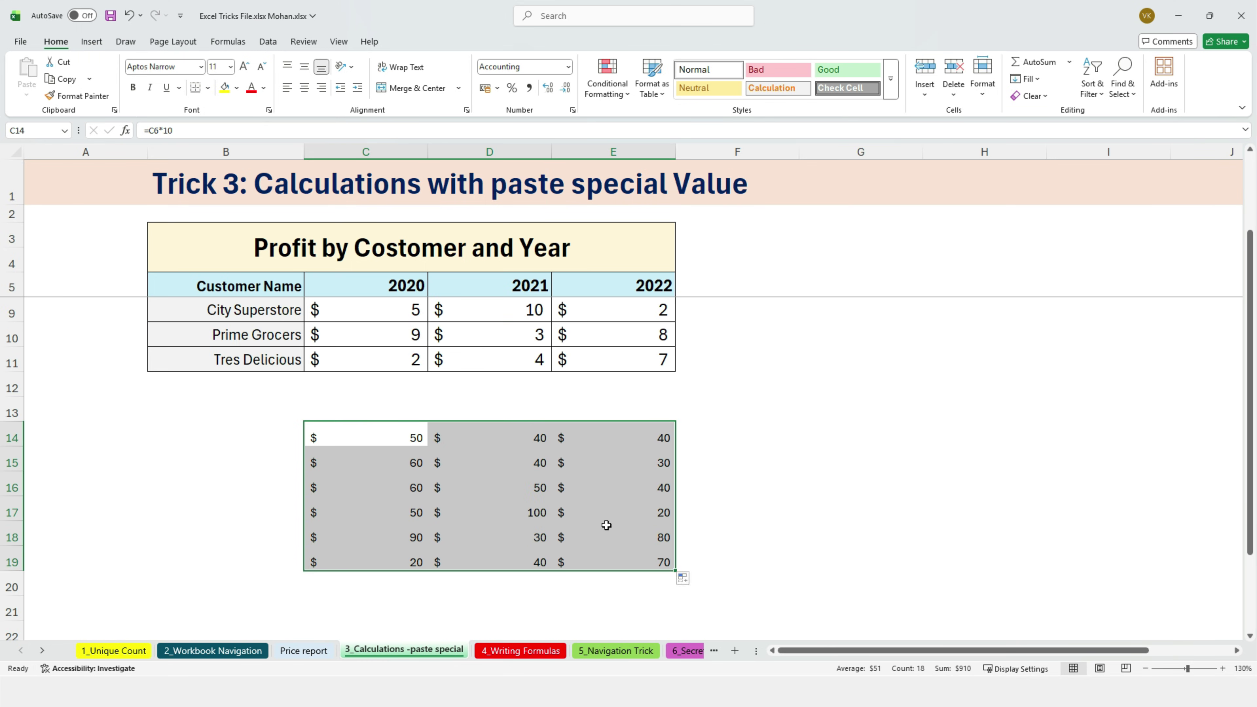
{"action": "scroll", "coordinate": [605, 526], "scroll_direction": "down", "scroll_amount": 1}
{"action": "left_click", "coordinate": [513, 491]}
{"action": "left_click_drag", "start_coordinate": [331, 435], "coordinate": [615, 567]}
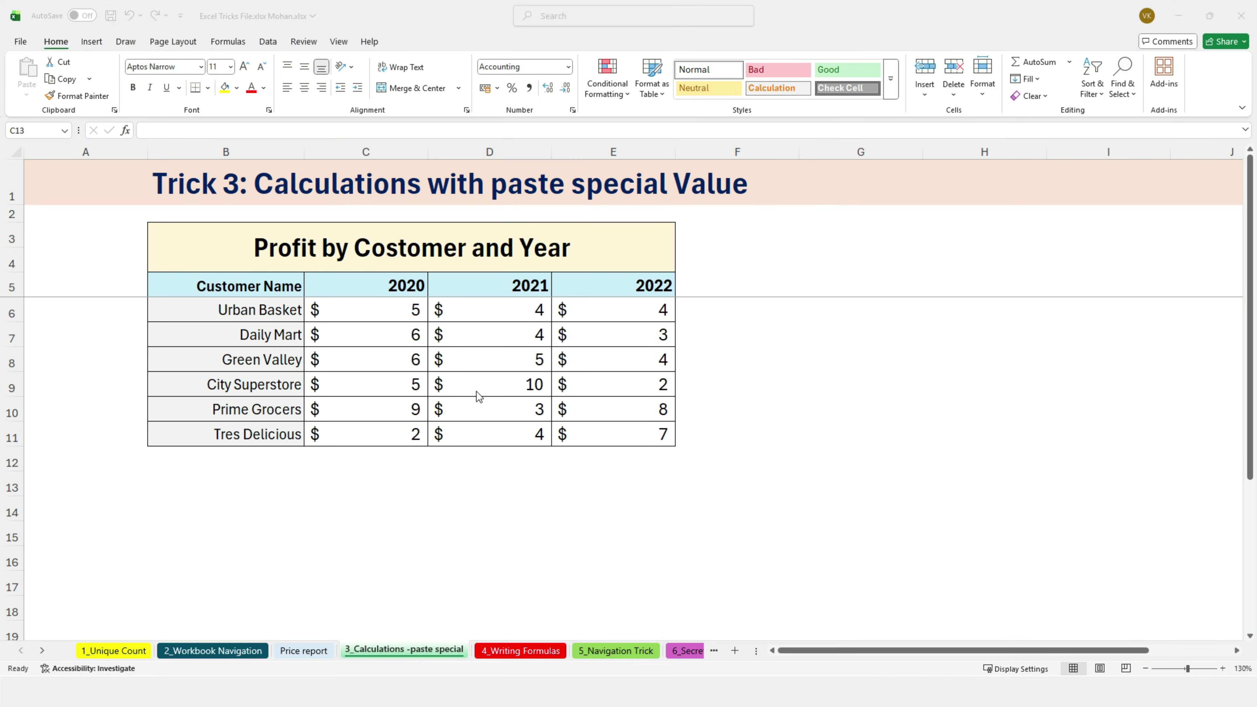
Step: Enter the multiplier 10 in cell C14 and copy it
{"action": "left_click", "coordinate": [482, 385]}
{"action": "left_click", "coordinate": [471, 387]}
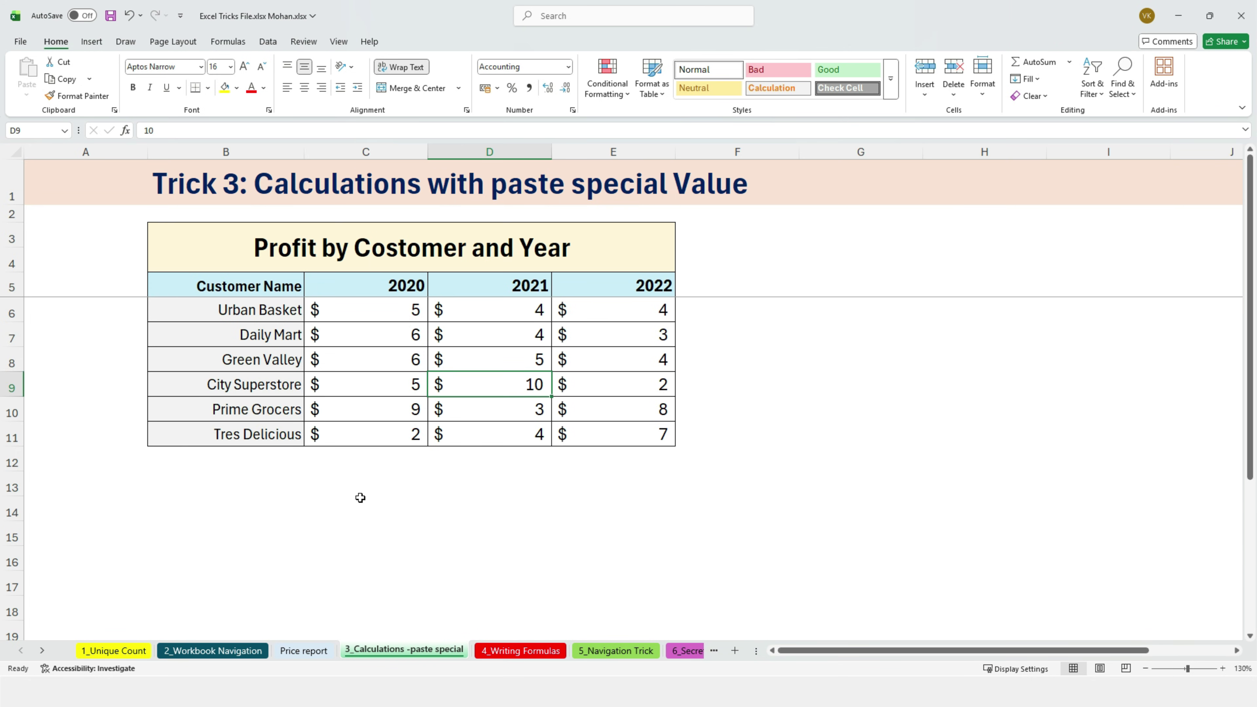
{"action": "left_click", "coordinate": [361, 497]}
{"action": "type", "text": "10"}
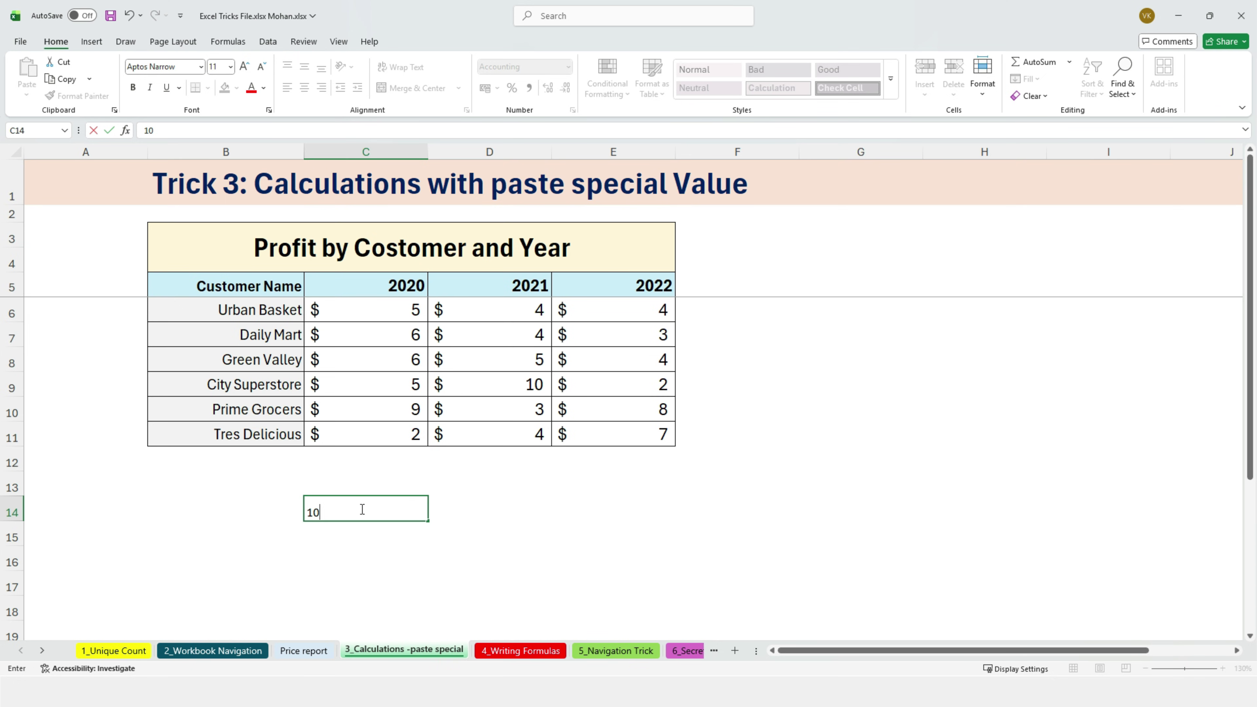
{"action": "key", "text": "ctrl+Return"}
{"action": "key", "text": "ctrl+c"}
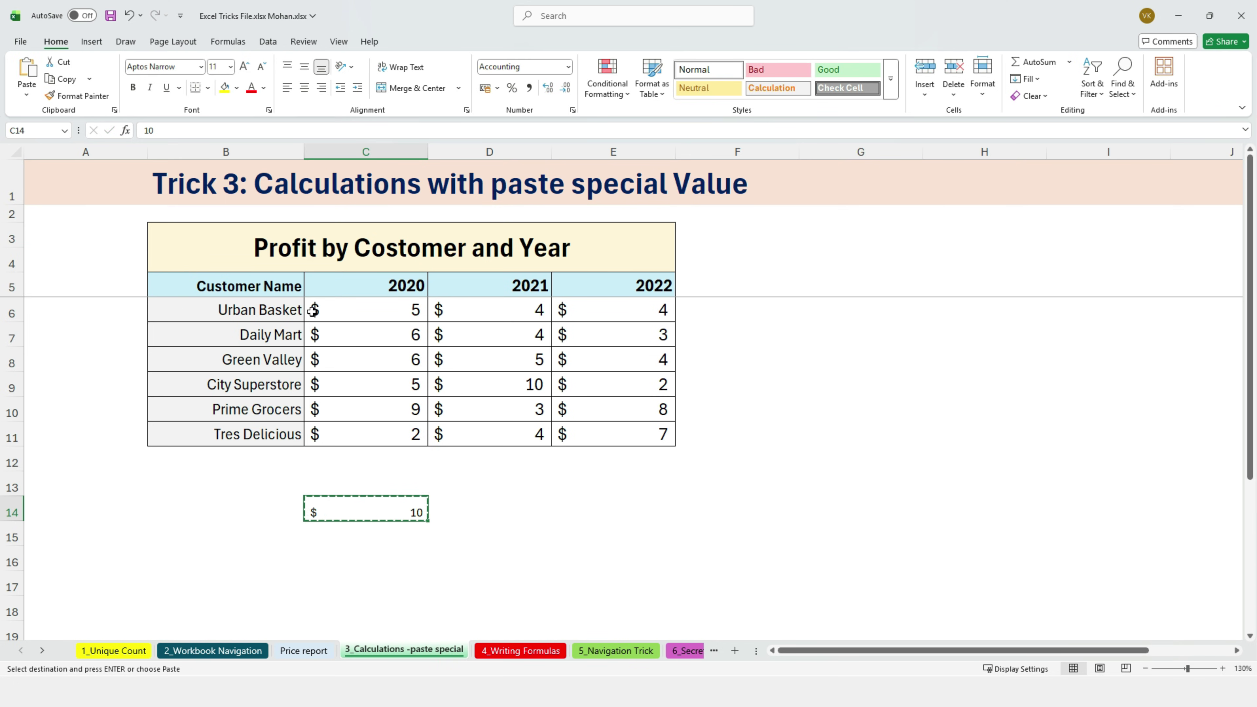
Step: Multiply the profit figures in C6:E11 by 10 with Paste Special Multiply
{"action": "left_click_drag", "start_coordinate": [315, 309], "coordinate": [590, 441]}
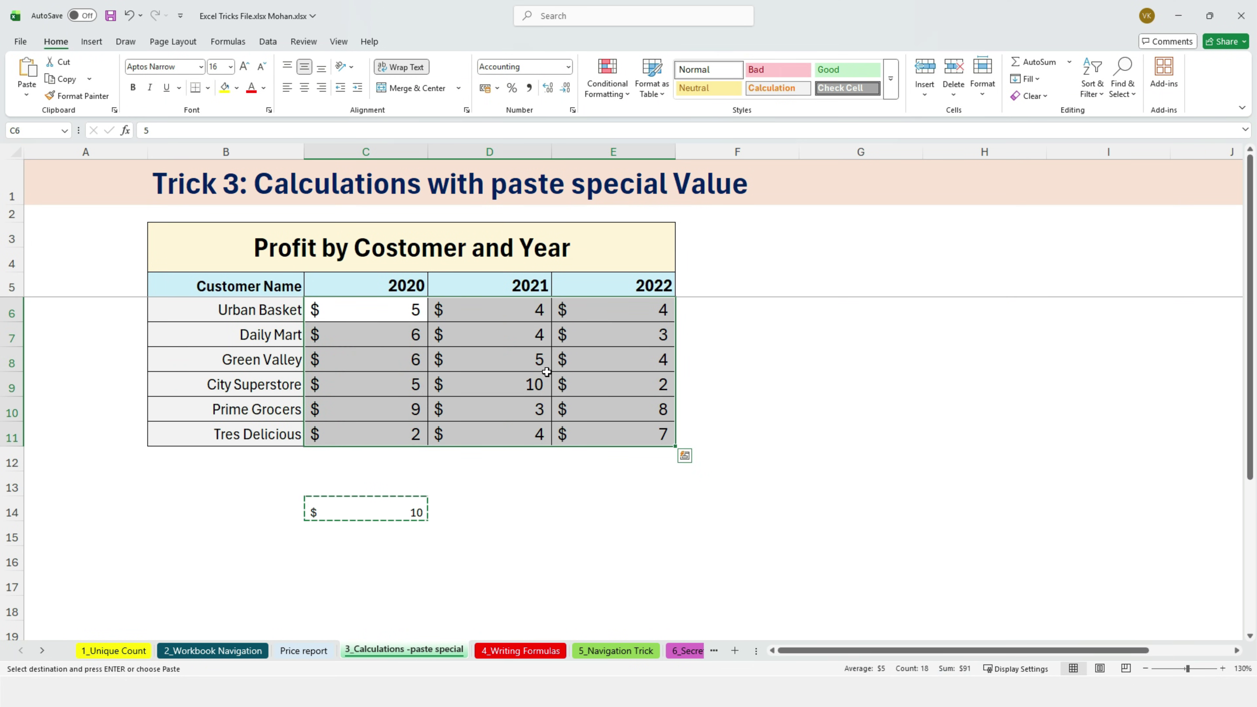
{"action": "left_click", "coordinate": [28, 94]}
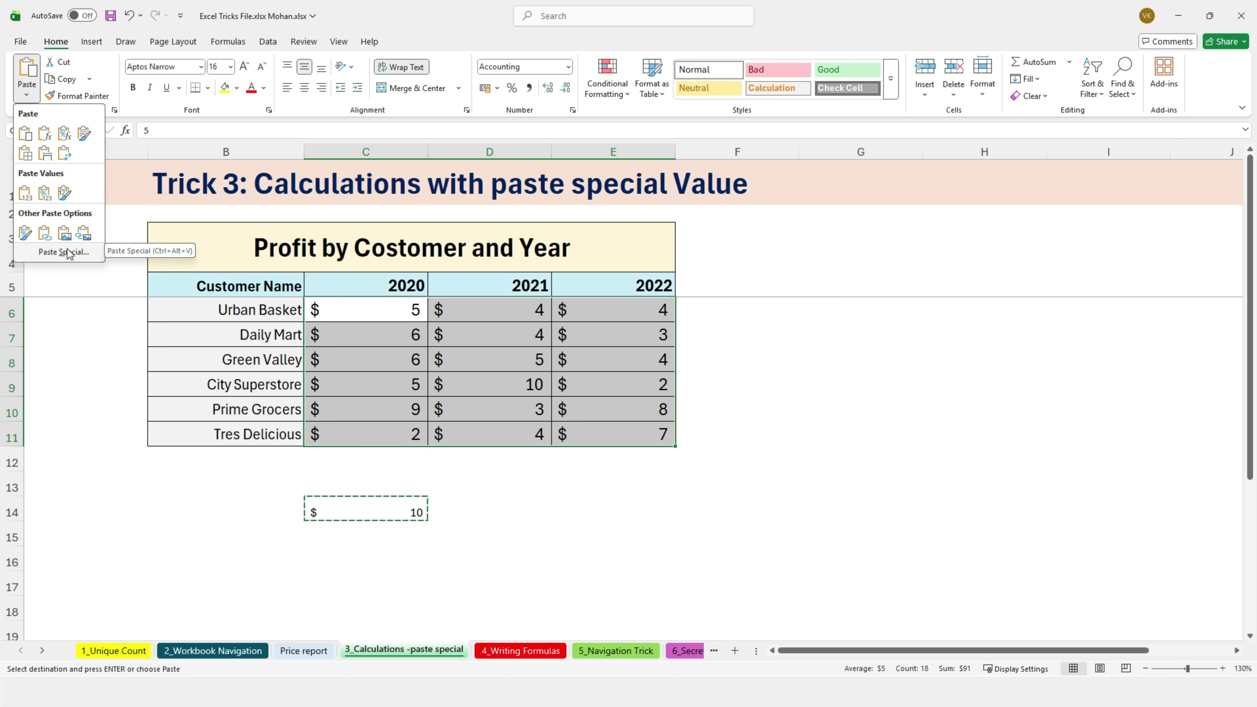
{"action": "left_click", "coordinate": [65, 252]}
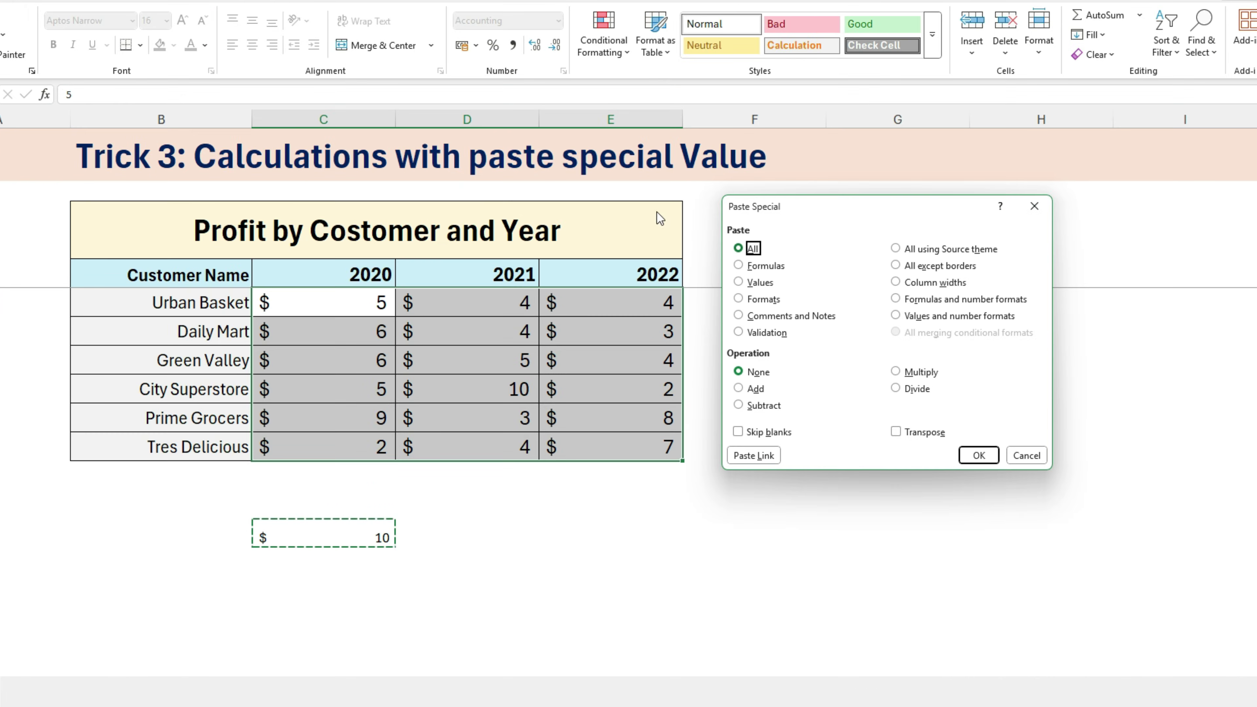
{"action": "left_click", "coordinate": [784, 242]}
{"action": "left_click", "coordinate": [739, 389]}
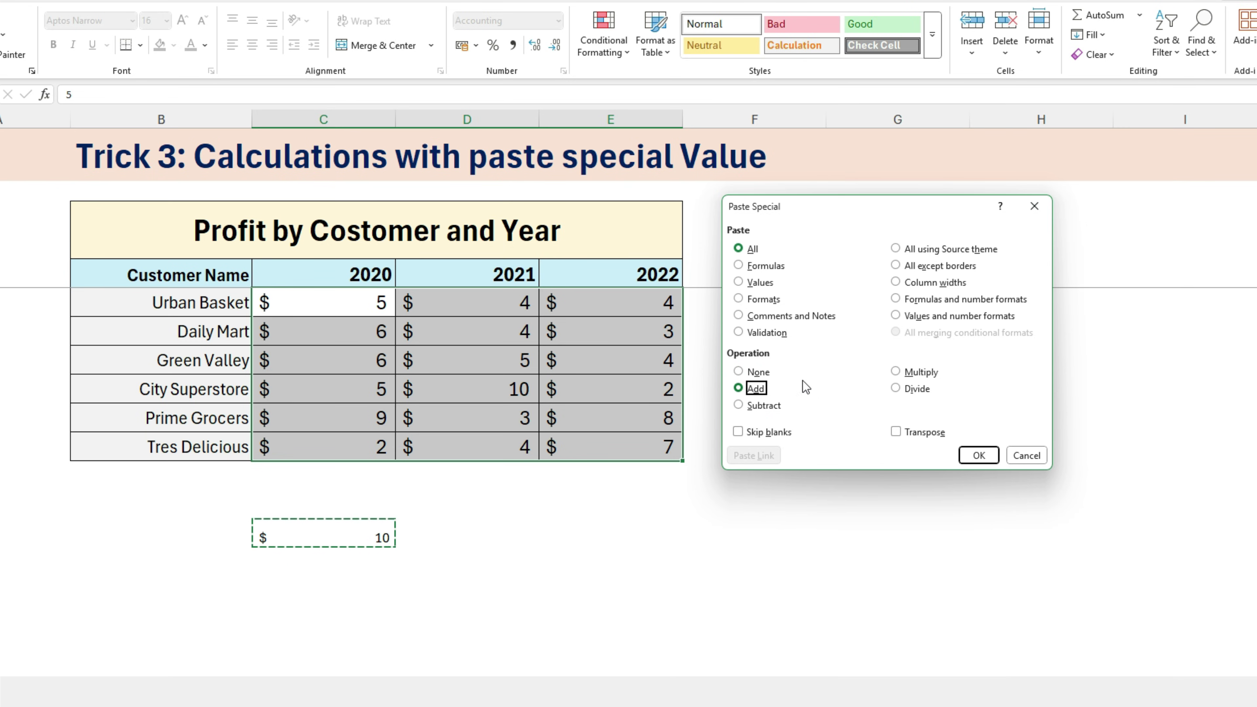
{"action": "left_click", "coordinate": [739, 405]}
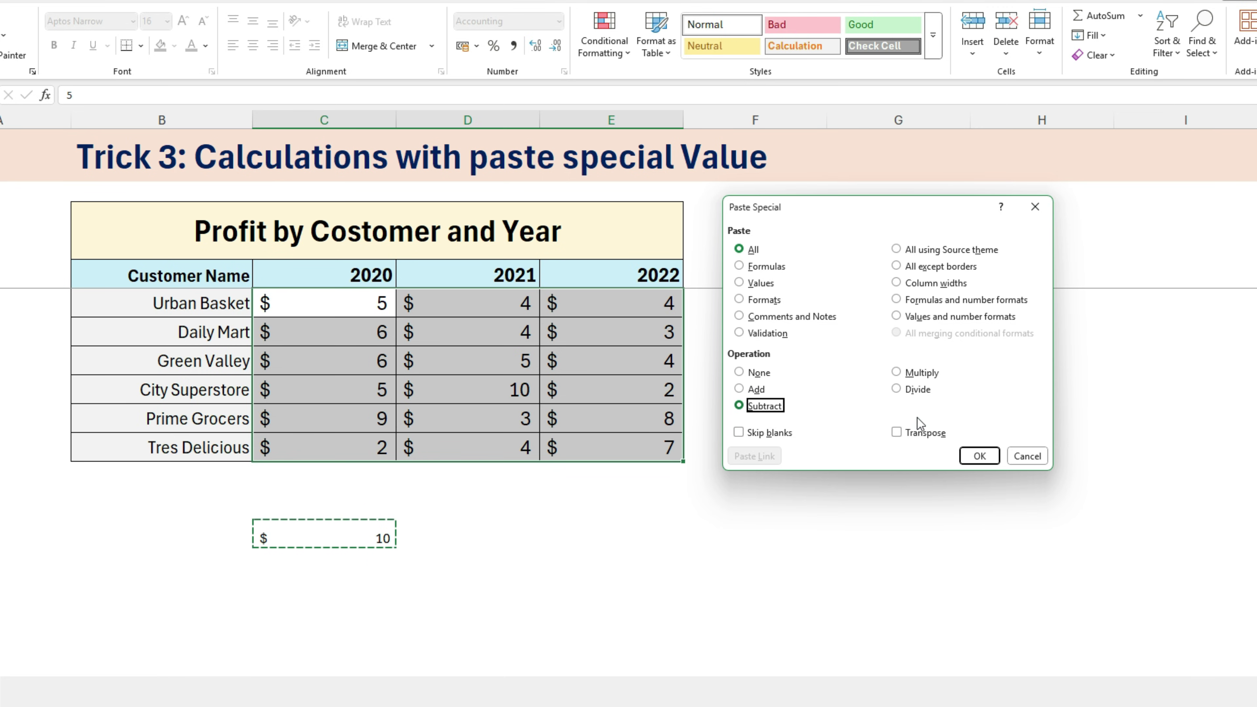
{"action": "left_click", "coordinate": [899, 390]}
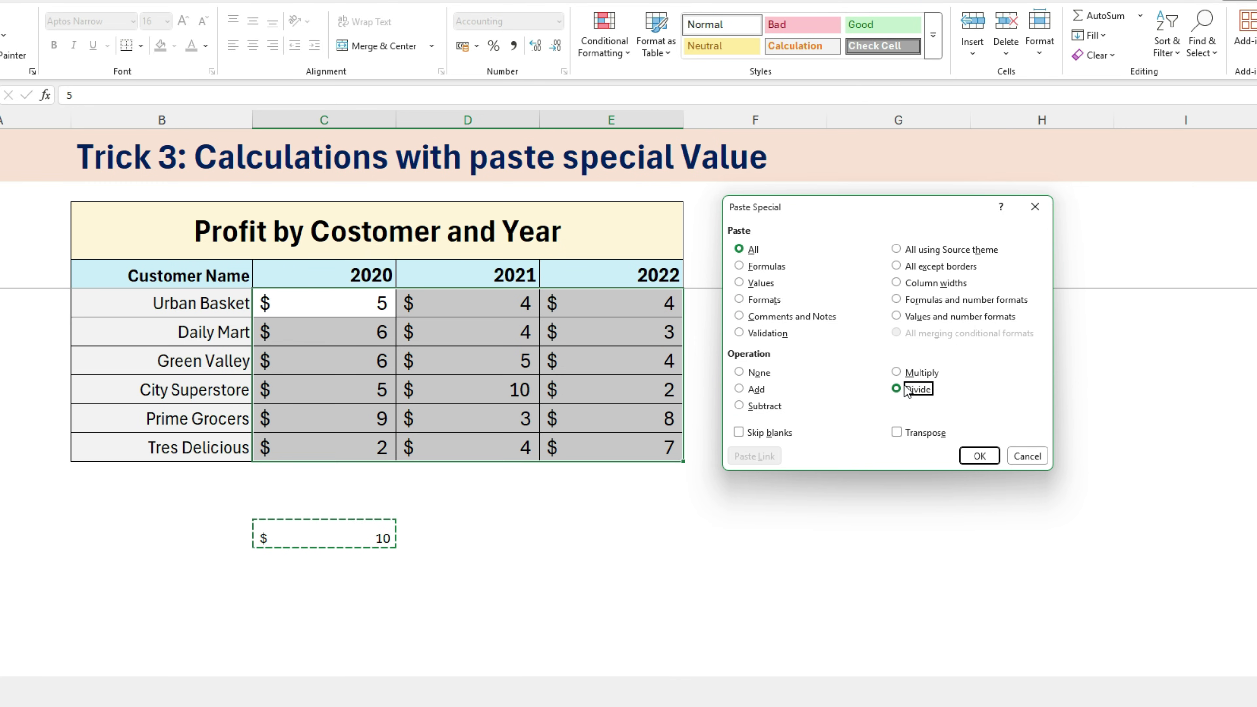
{"action": "left_click", "coordinate": [897, 373]}
{"action": "left_click", "coordinate": [975, 454]}
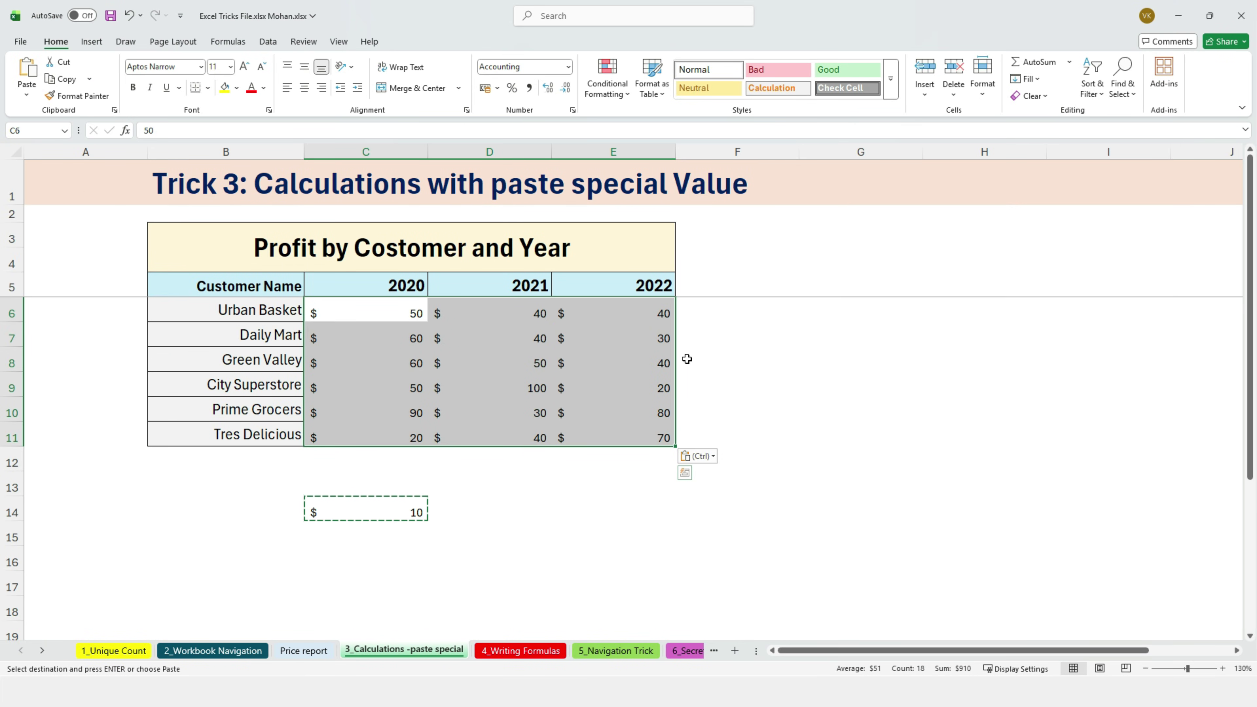
Step: Undo the multiplication, then reapply Paste Special Multiply by 10 with Ctrl+Alt+V
{"action": "left_click_drag", "start_coordinate": [396, 311], "coordinate": [635, 429]}
{"action": "key", "text": "ctrl+z"}
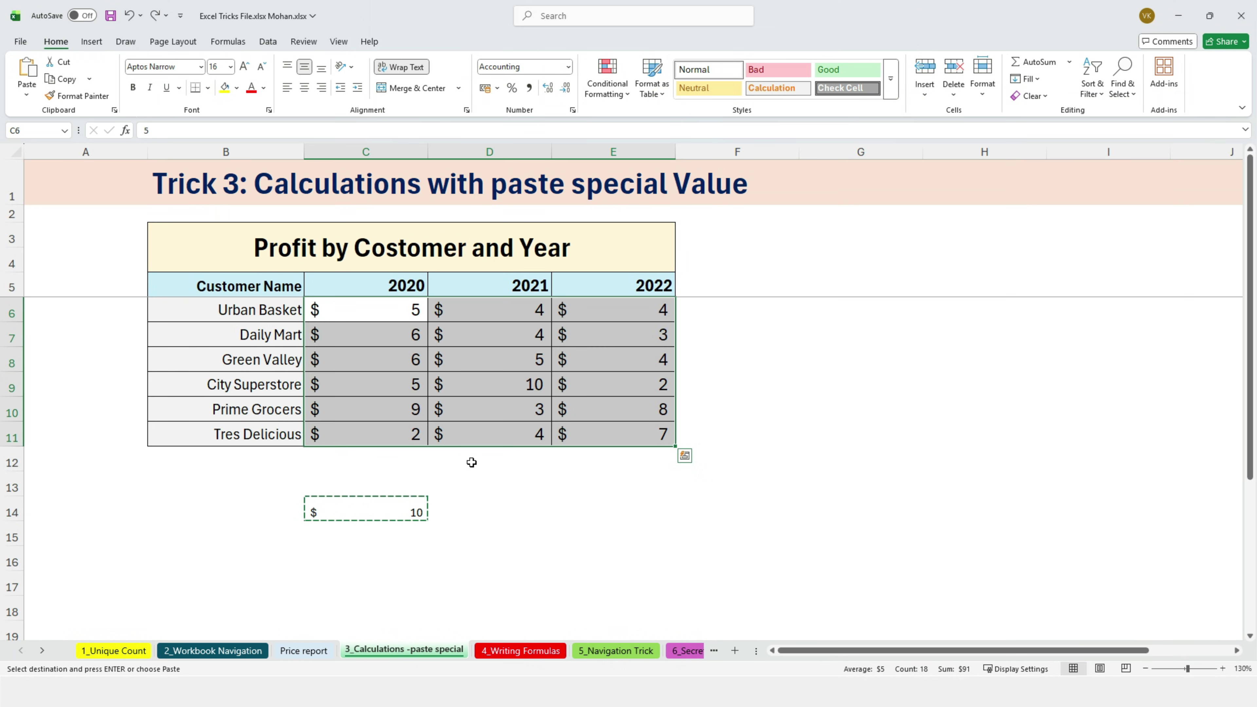
{"action": "left_click", "coordinate": [470, 483]}
{"action": "left_click", "coordinate": [385, 510]}
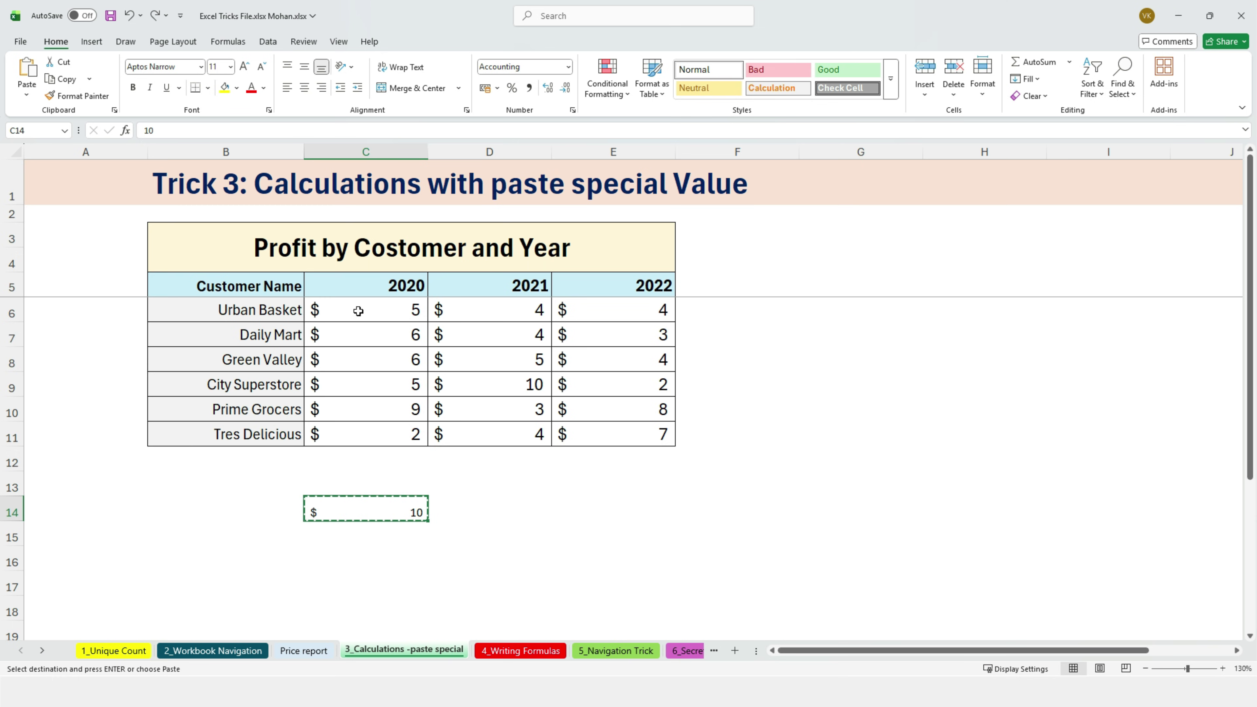
{"action": "left_click_drag", "start_coordinate": [350, 309], "coordinate": [596, 434]}
{"action": "key", "text": "ctrl+alt+v"}
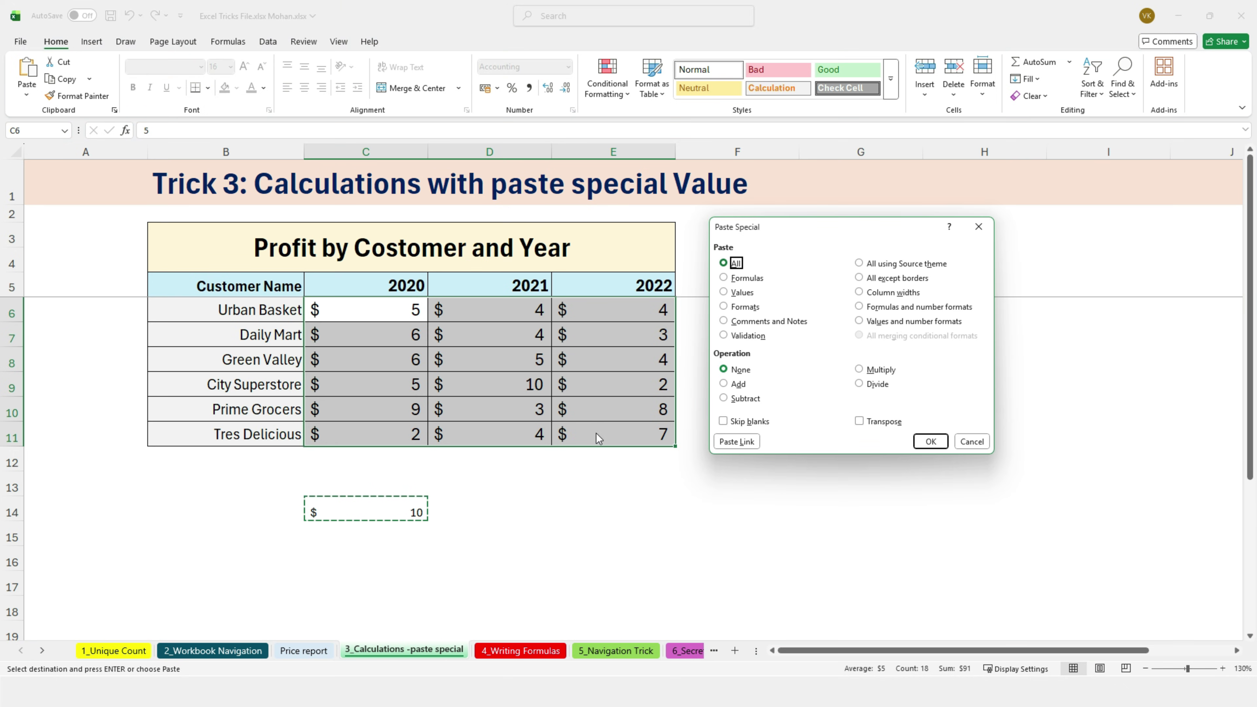
{"action": "left_click", "coordinate": [859, 370]}
{"action": "left_click", "coordinate": [929, 441]}
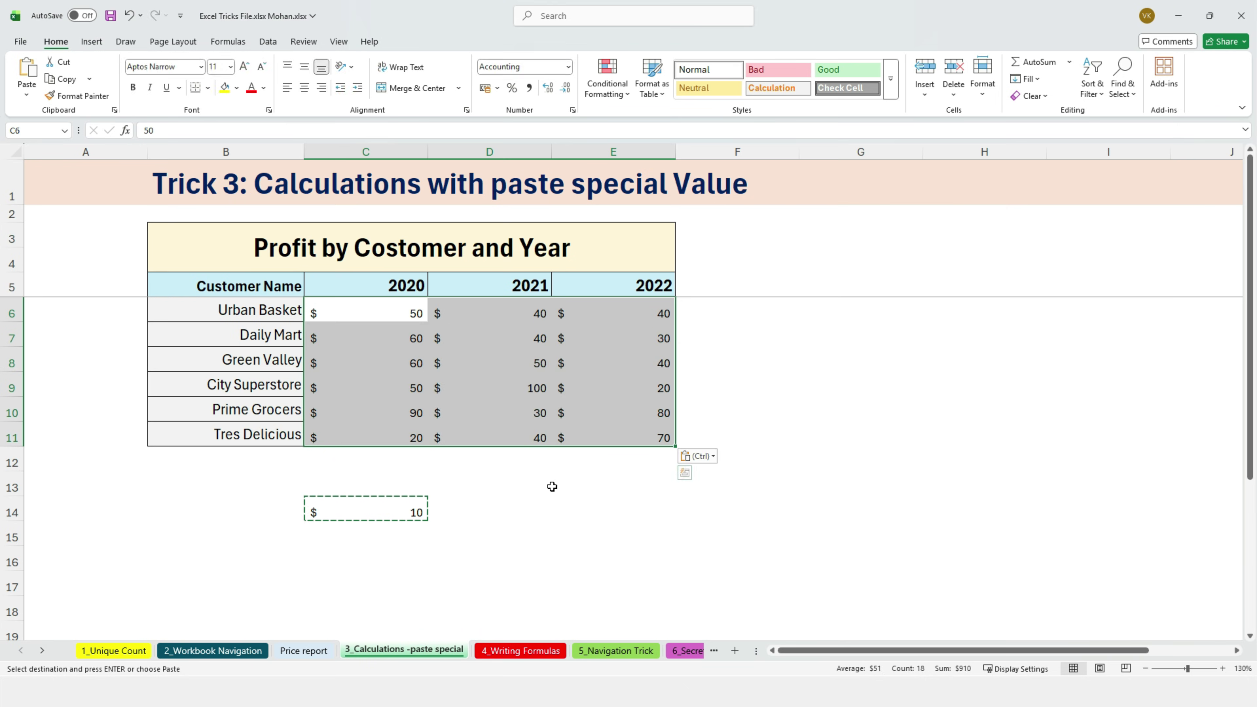
Step: Change C14 to 100000 and confirm the stored value in the formula bar
{"action": "left_click", "coordinate": [533, 489]}
{"action": "left_click", "coordinate": [412, 514]}
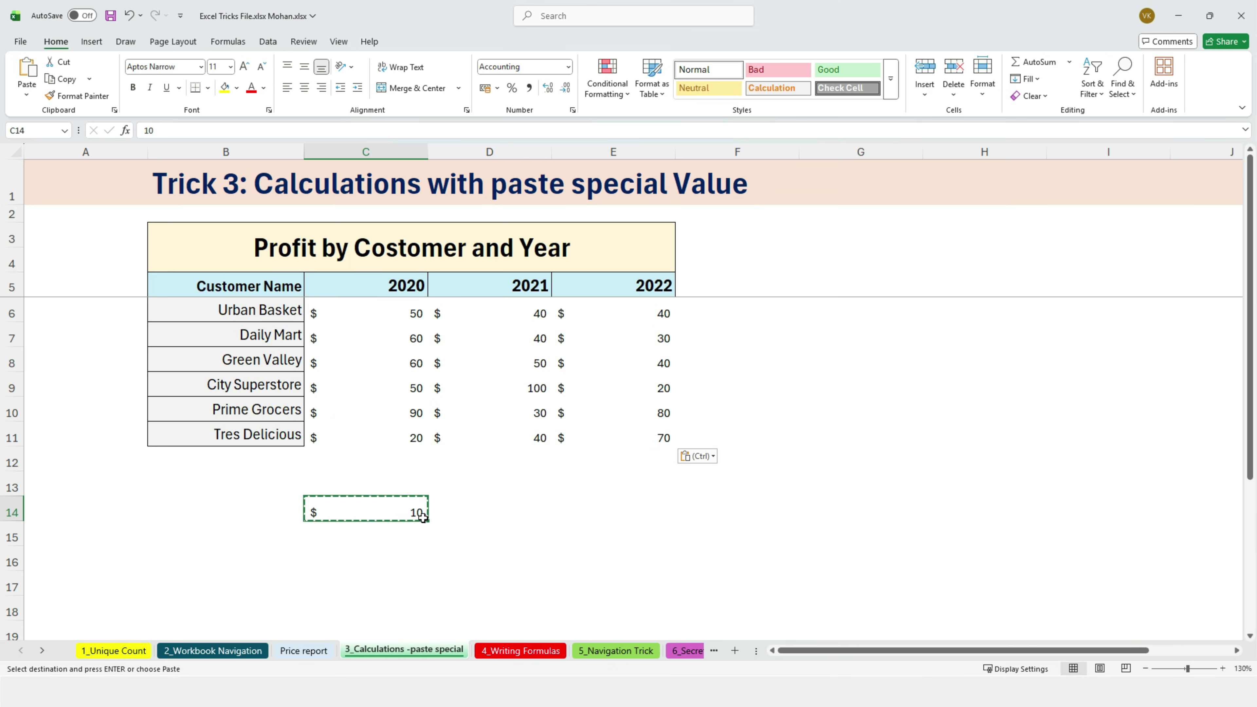
{"action": "double_click", "coordinate": [420, 513]}
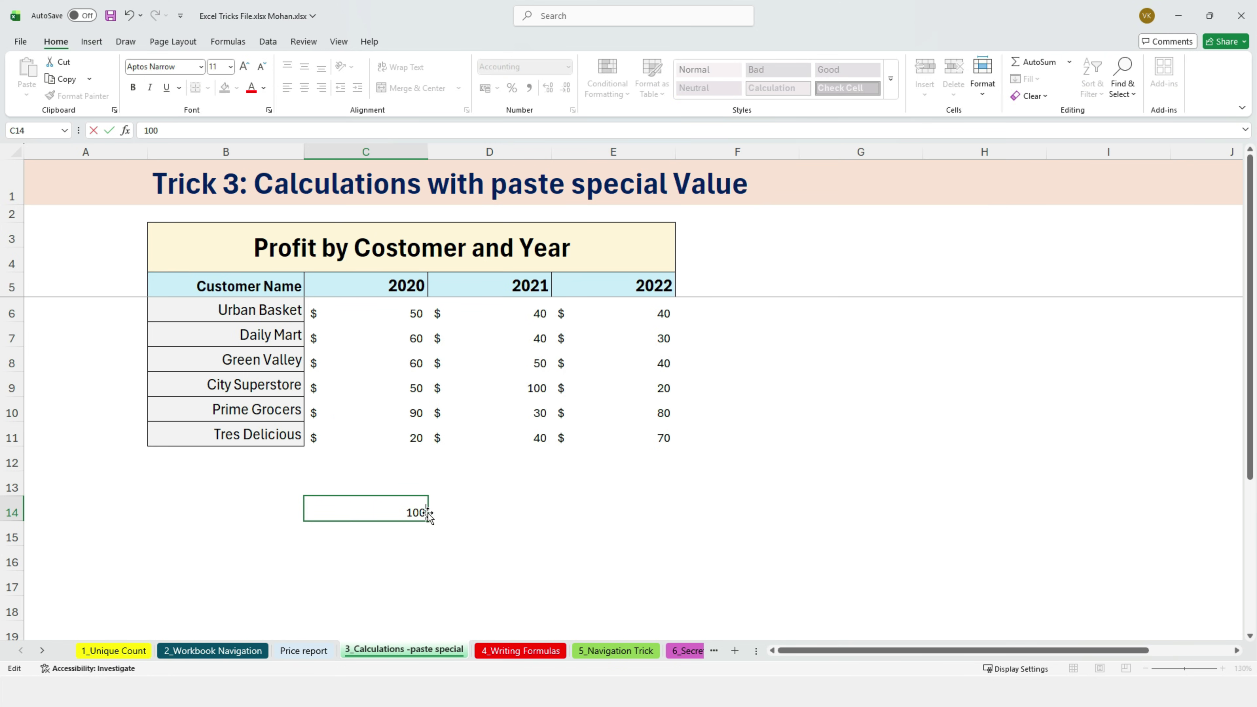
{"action": "left_click", "coordinate": [437, 511]}
{"action": "left_click", "coordinate": [325, 506]}
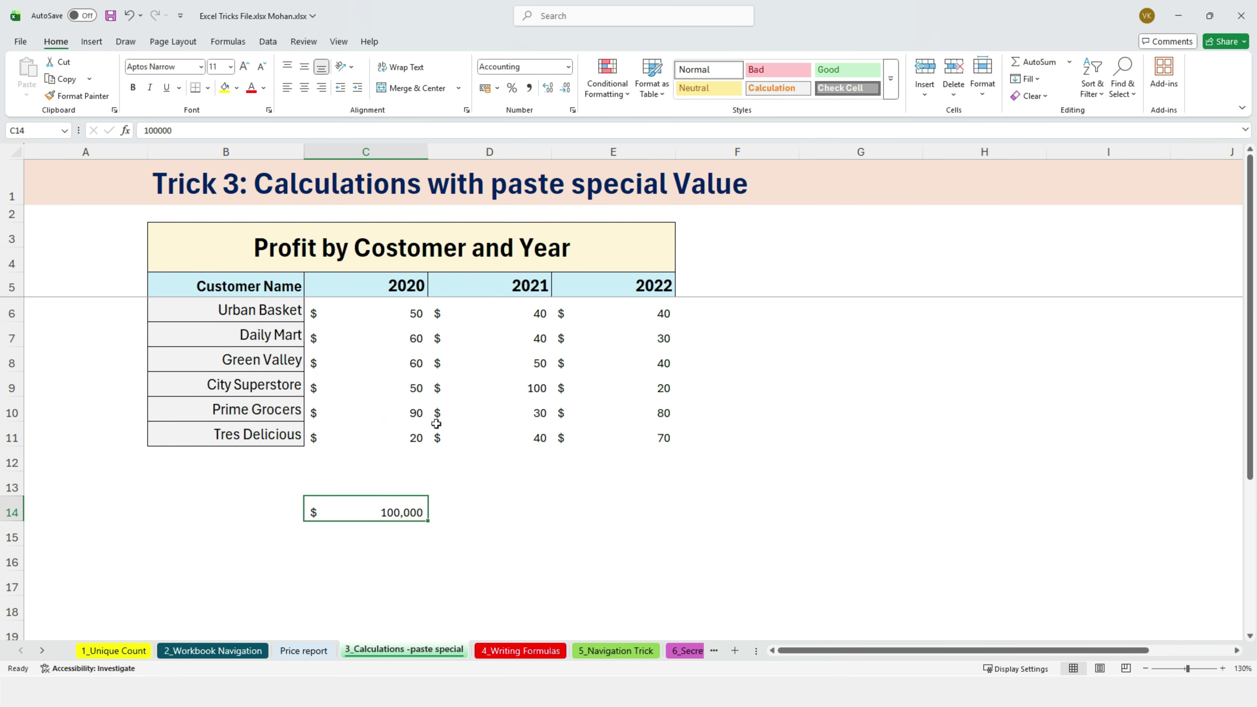
{"action": "left_click", "coordinate": [471, 510]}
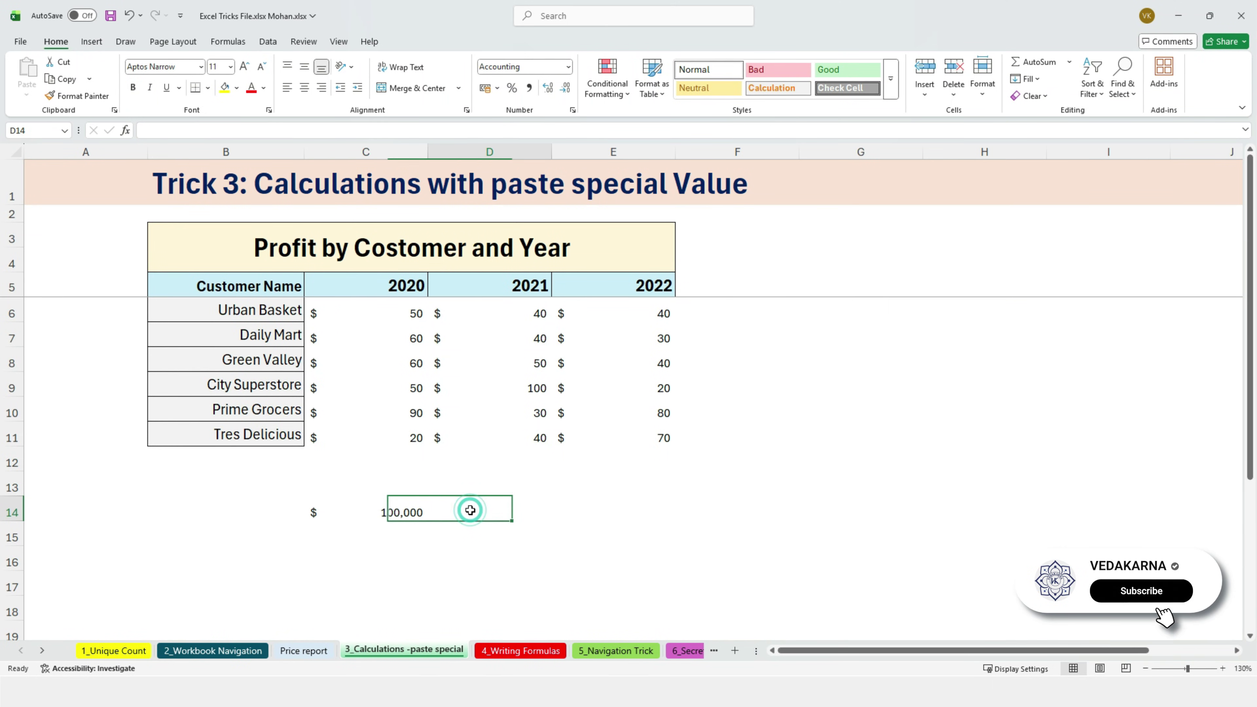
{"action": "left_click", "coordinate": [392, 509]}
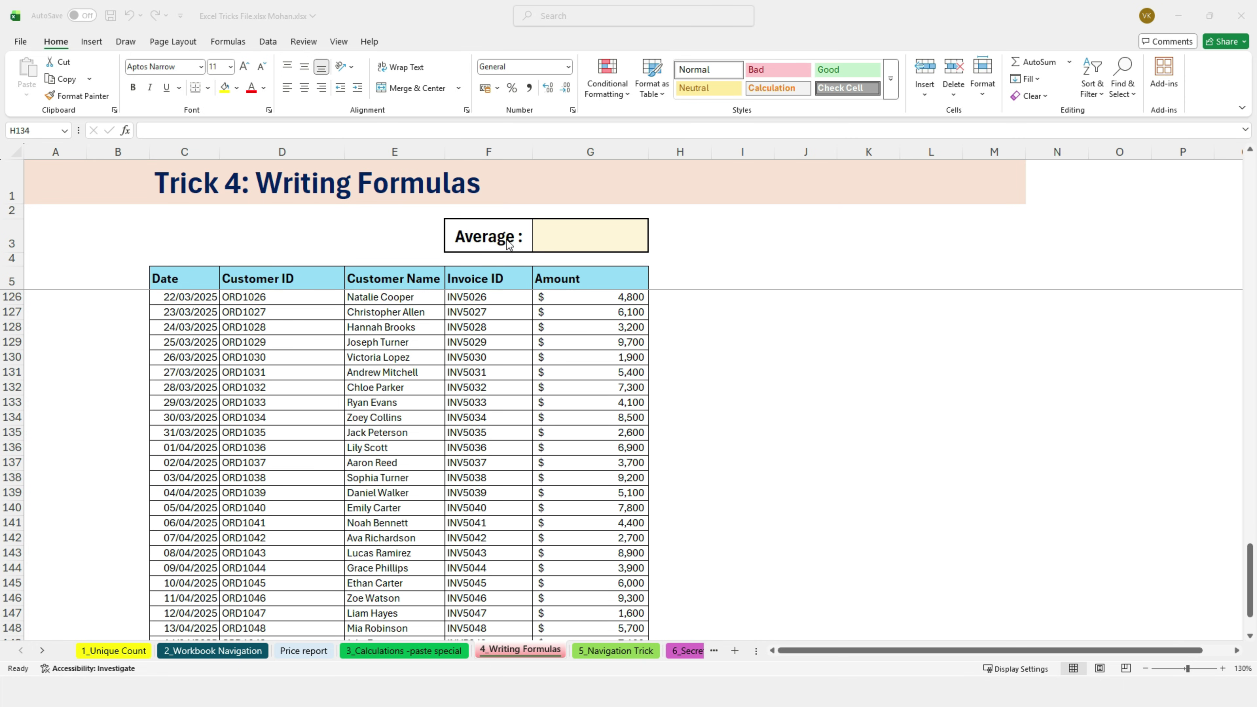
Step: Enter an AVERAGE formula in G3 over the Amount range G6:G150
{"action": "left_click", "coordinate": [582, 242]}
{"action": "type", "text": "=aver"}
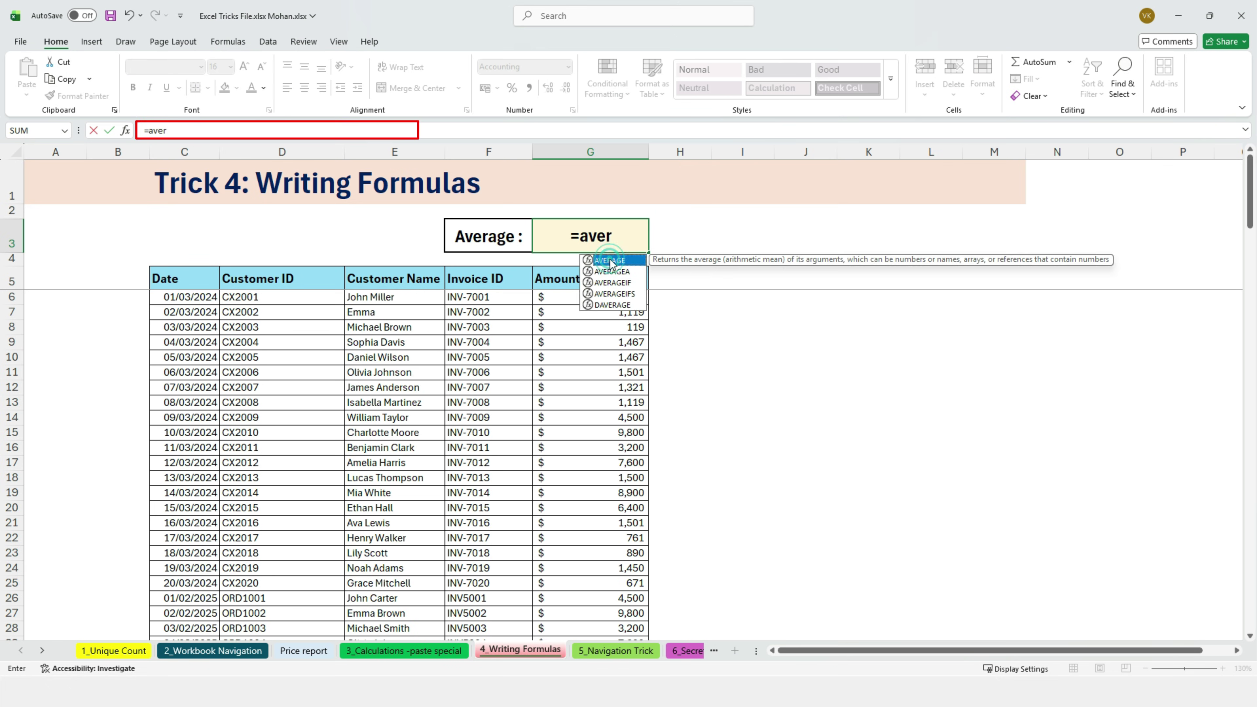
{"action": "key", "text": "Tab"}
{"action": "left_click_drag", "start_coordinate": [588, 297], "coordinate": [615, 628]}
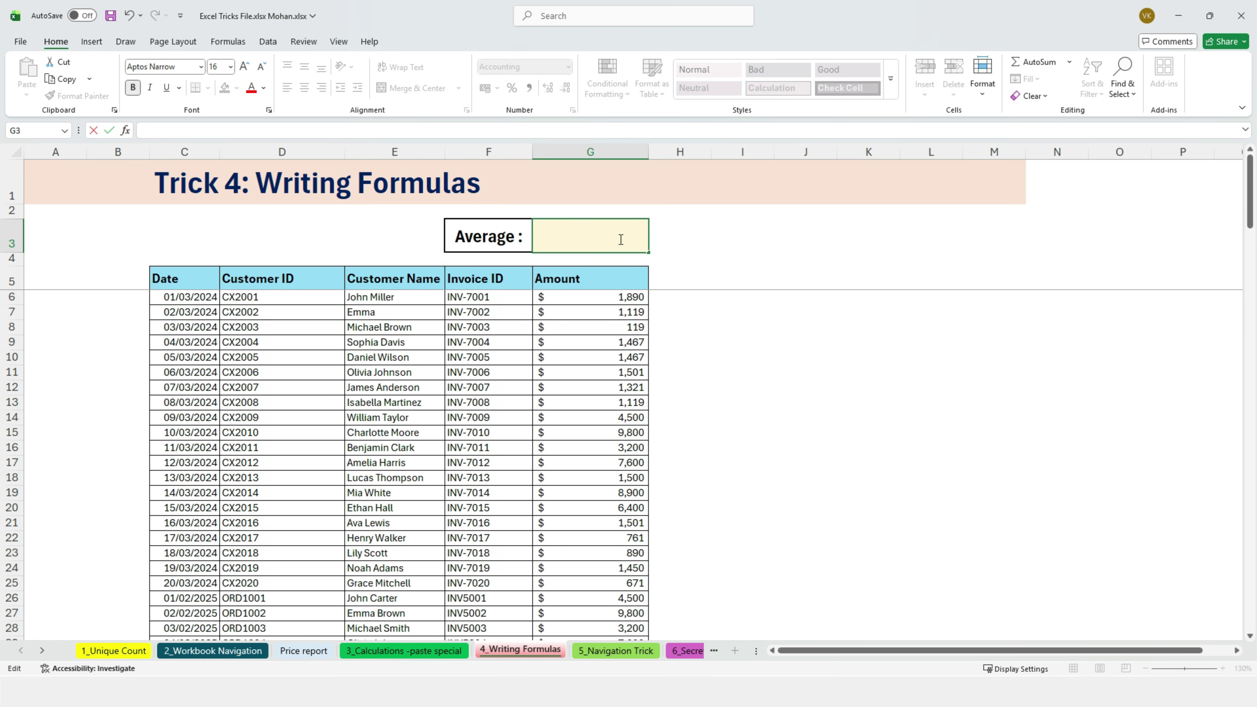
{"action": "type", "text": "=avera"}
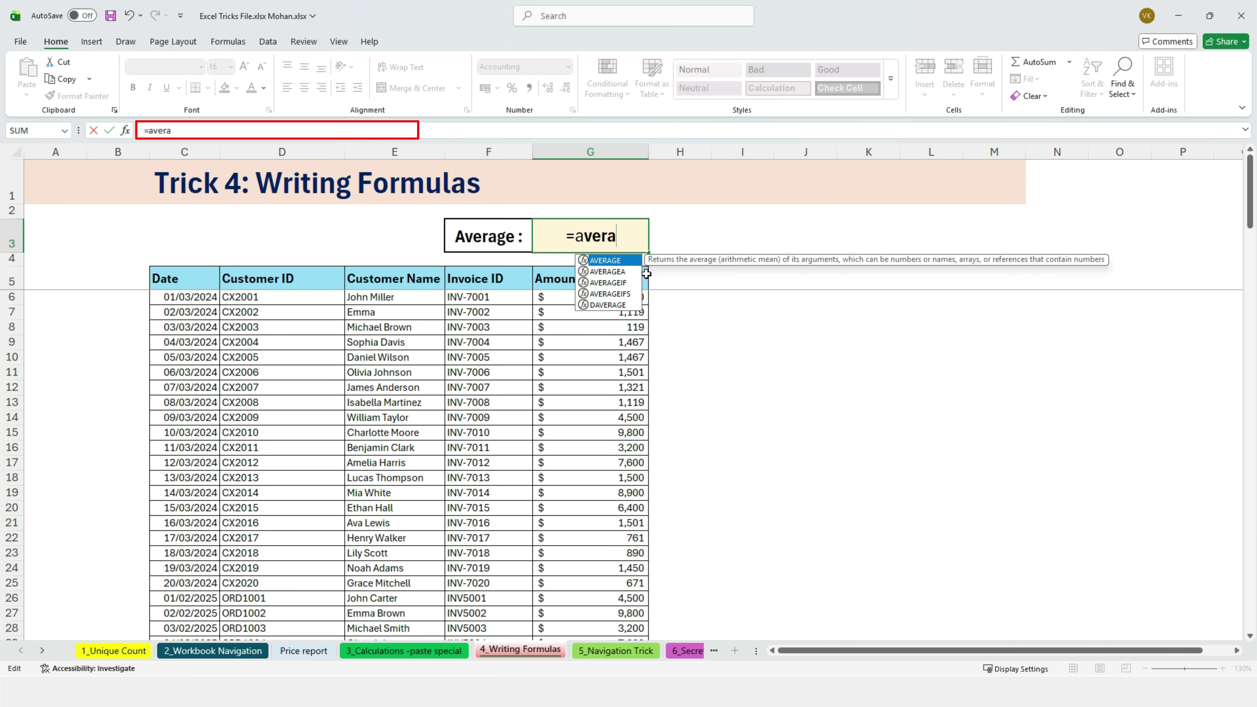
{"action": "key", "text": "Tab"}
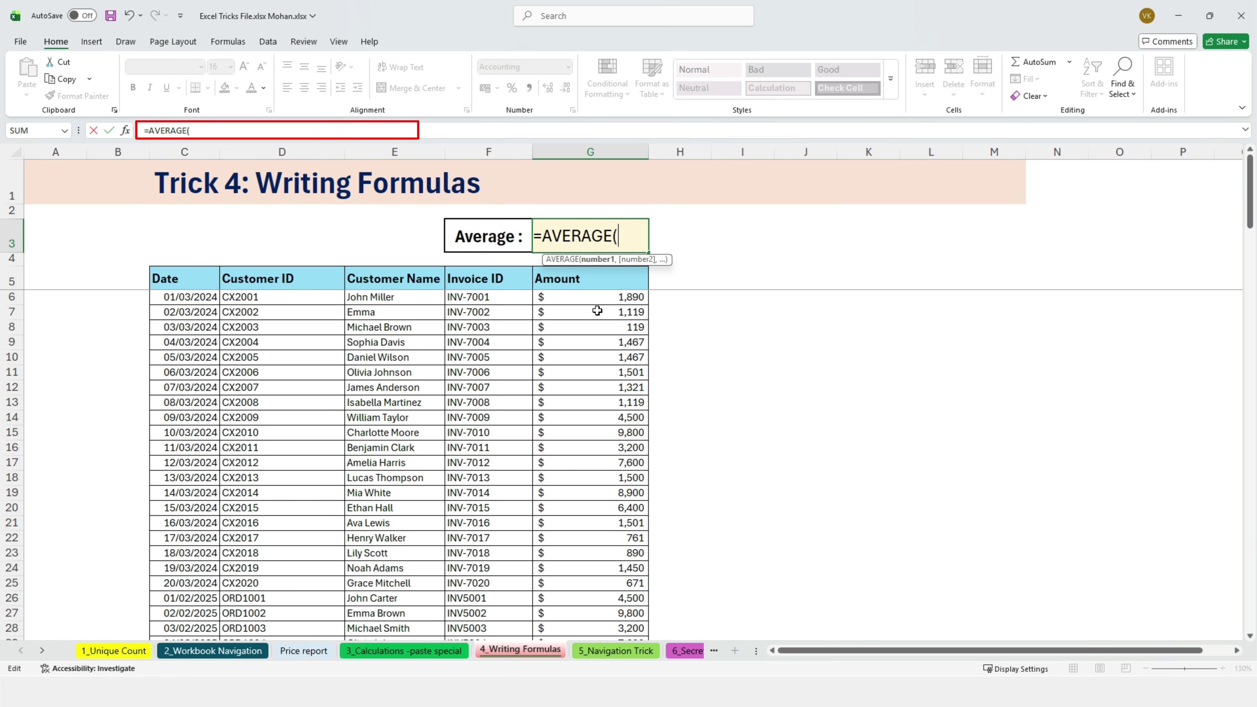
{"action": "left_click", "coordinate": [599, 300]}
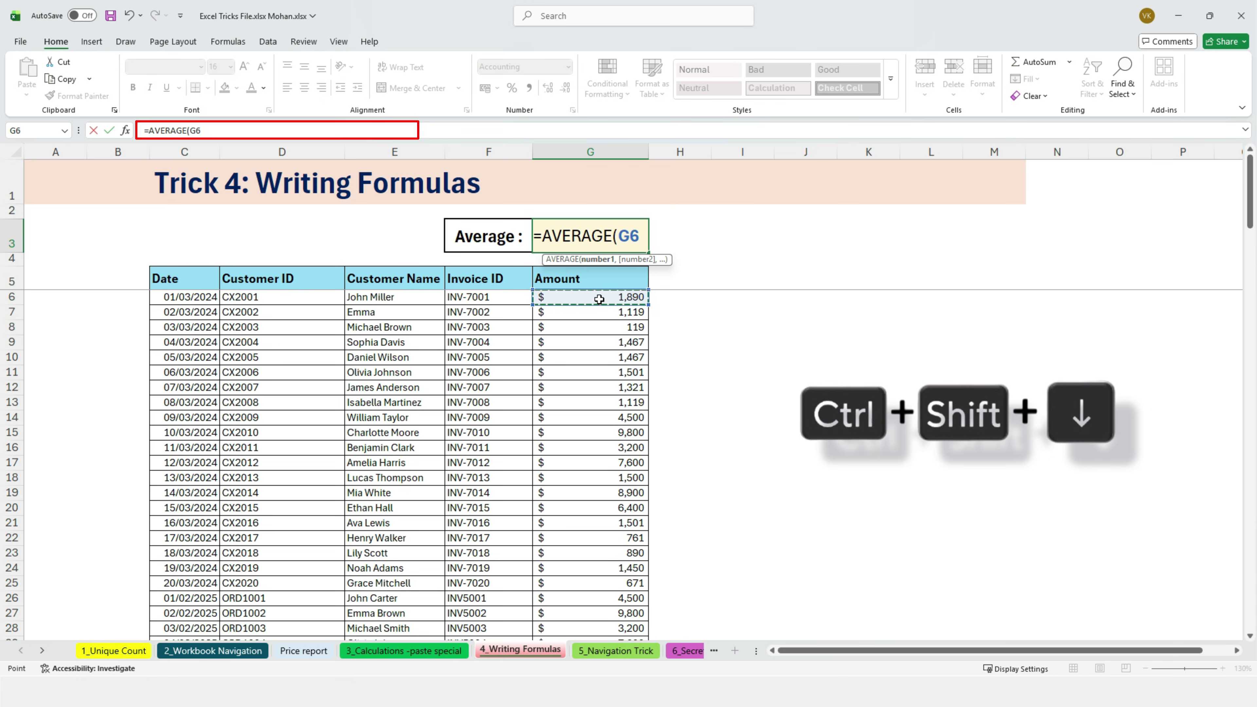
{"action": "key", "text": "ctrl+shift+Down"}
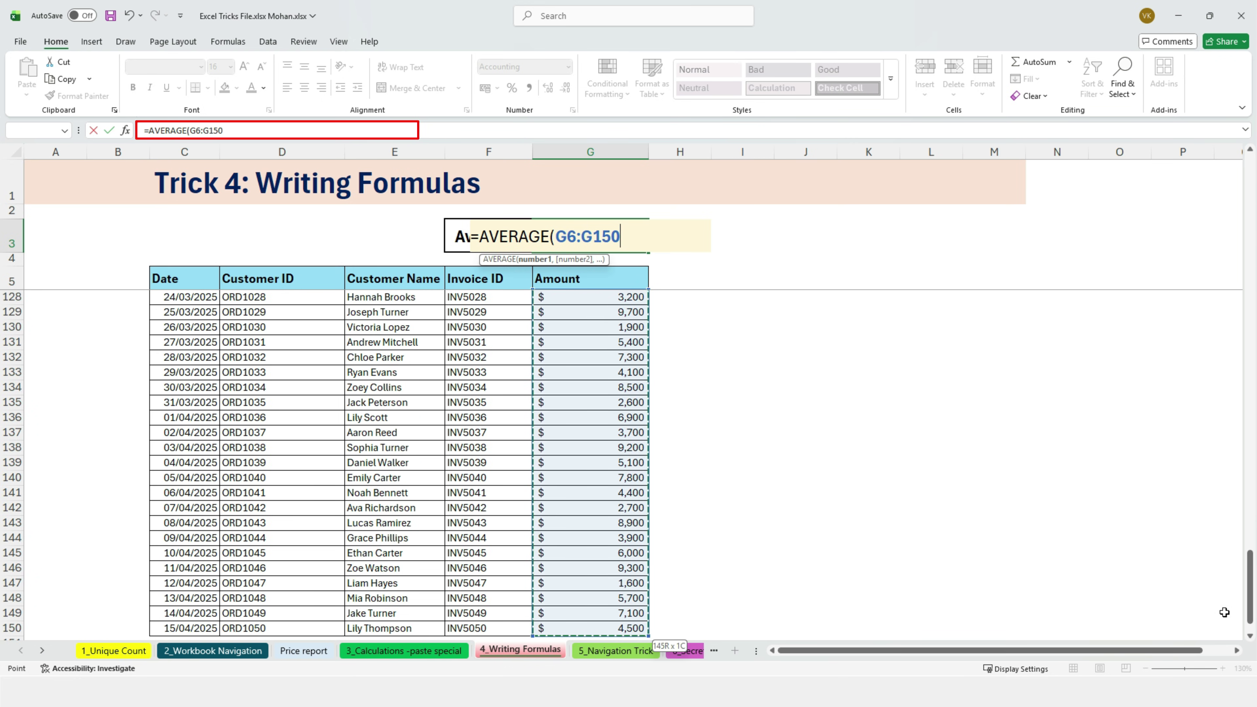
{"action": "scroll", "coordinate": [752, 498], "scroll_direction": "up", "scroll_amount": 11}
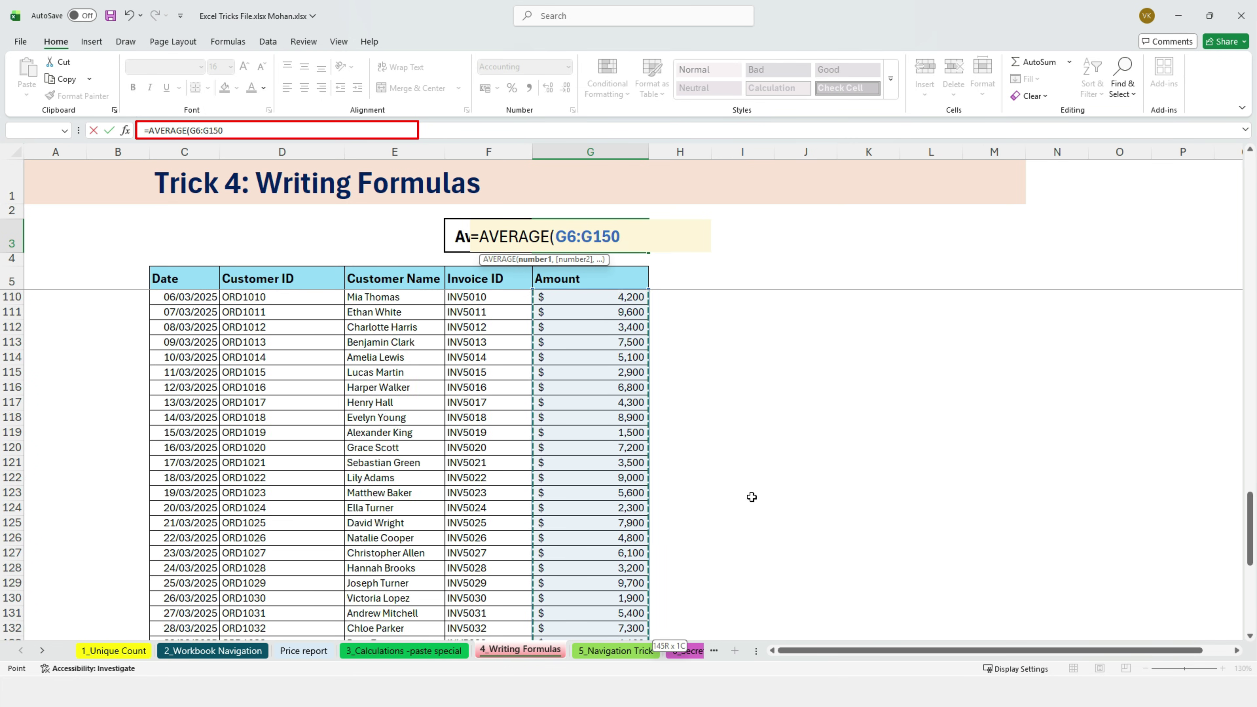
{"action": "scroll", "coordinate": [749, 498], "scroll_direction": "up", "scroll_amount": 20}
{"action": "key", "text": "Return"}
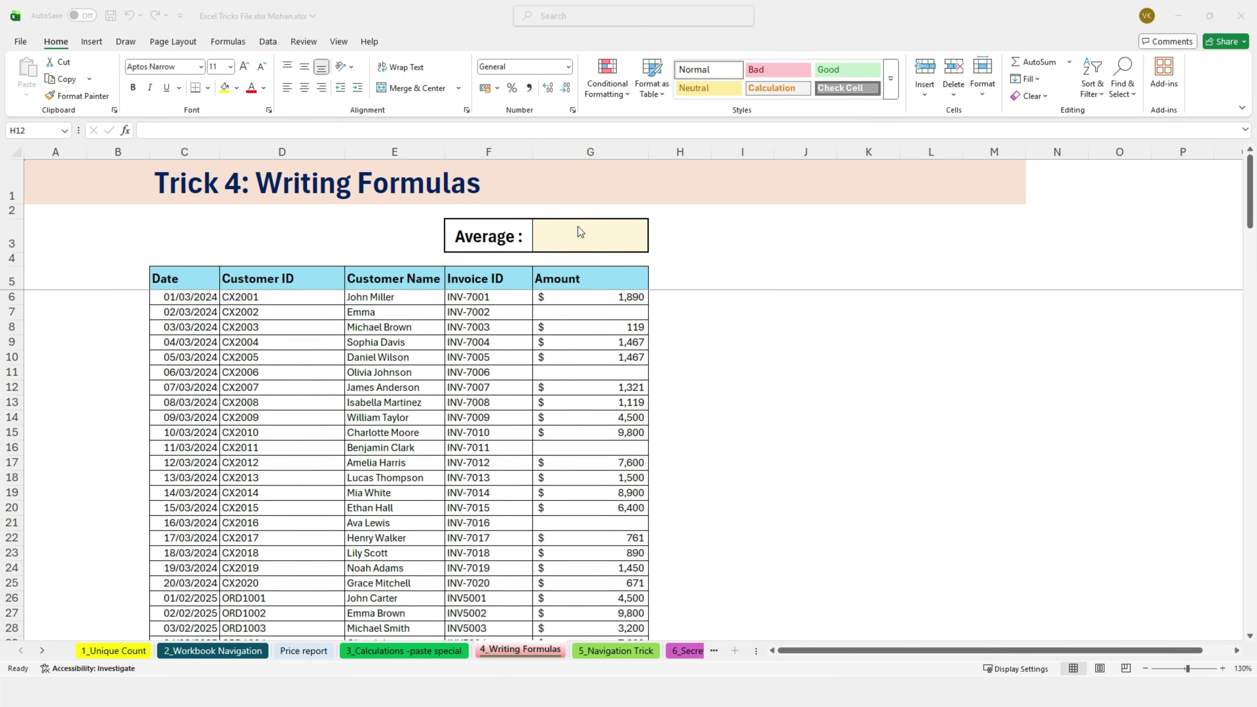
Step: Start =AVERAGE( in G3 and drop the G6 range that stops at the first blank
{"action": "left_click", "coordinate": [595, 238]}
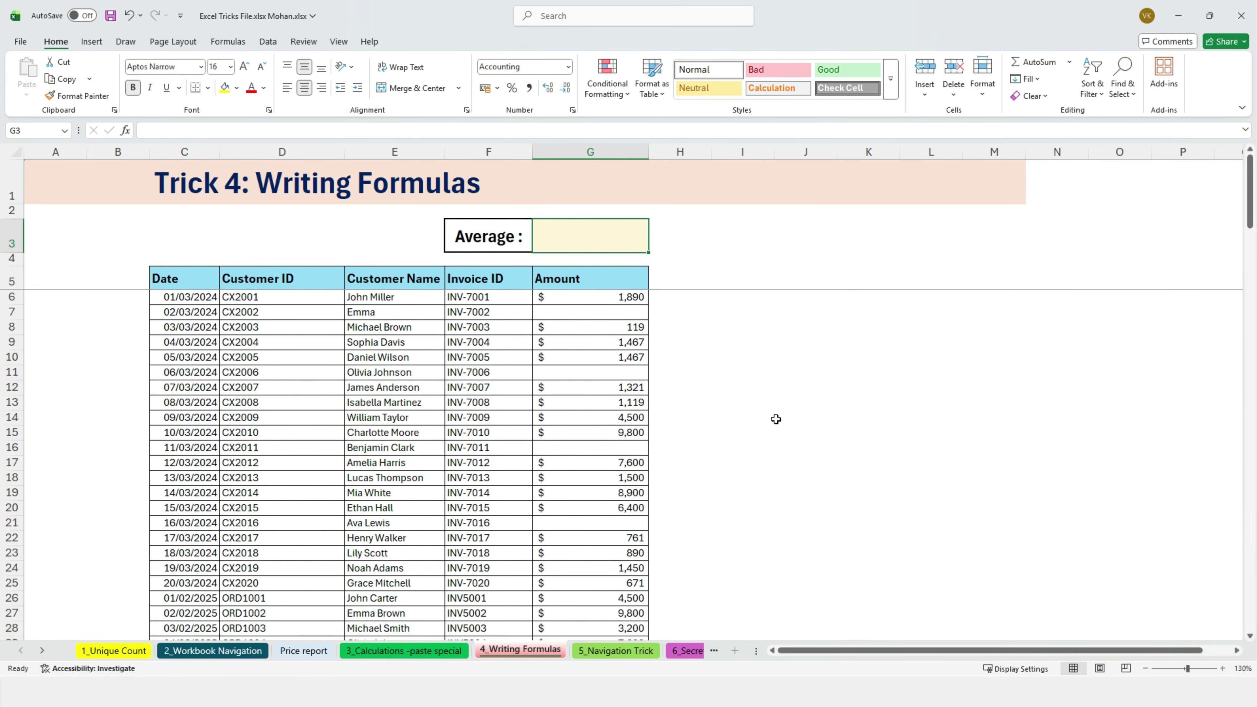
{"action": "type", "text": "=avera"}
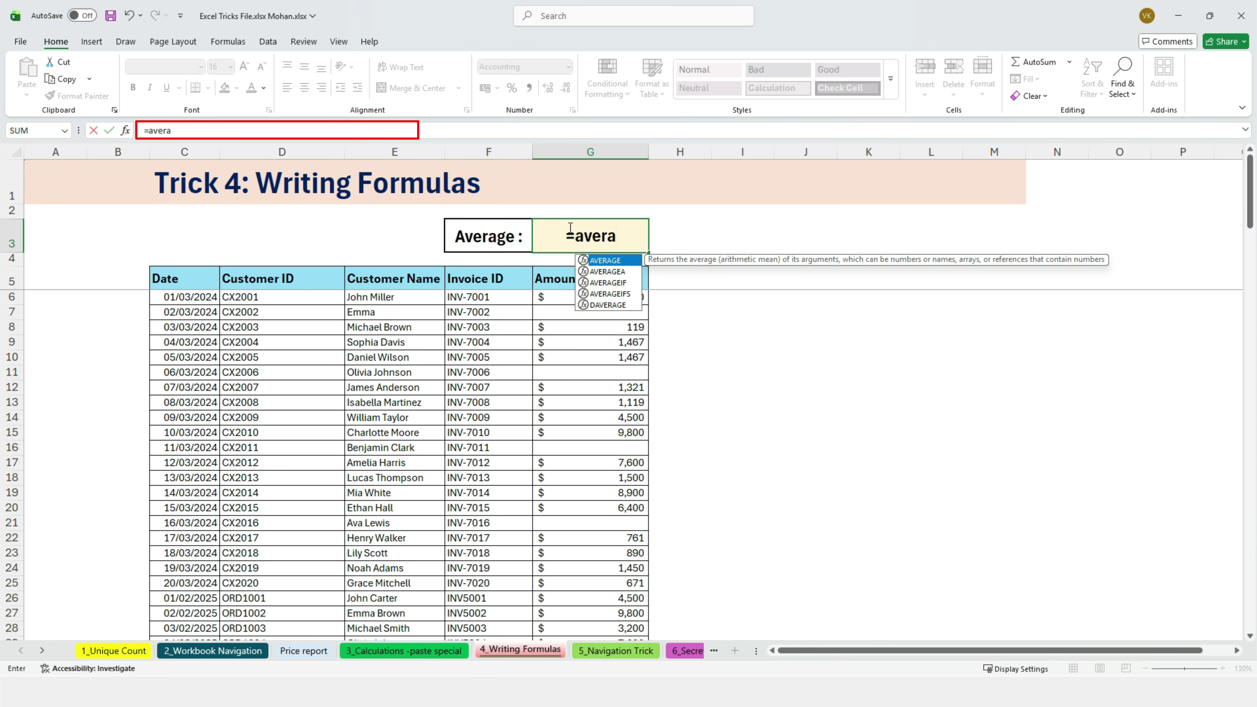
{"action": "double_click", "coordinate": [614, 261]}
{"action": "key", "text": "ctrl+shift+Down"}
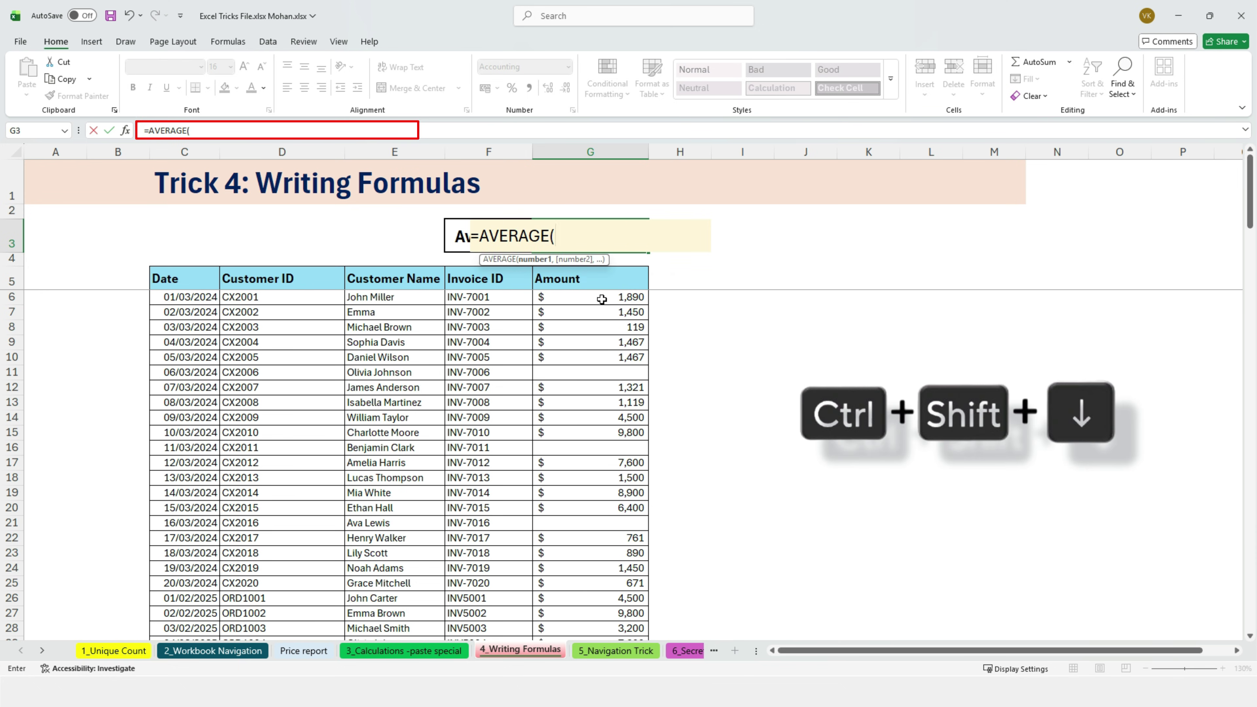
{"action": "left_click", "coordinate": [602, 299]}
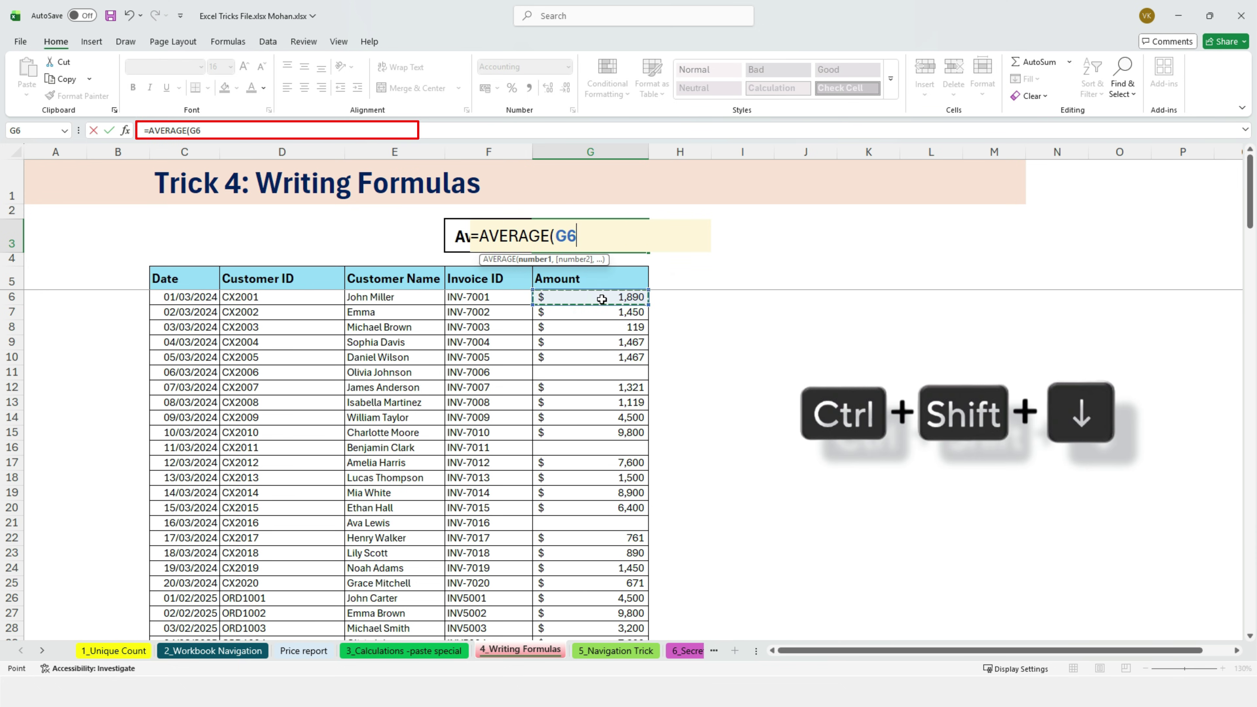
{"action": "key", "text": "ctrl+shift+Down"}
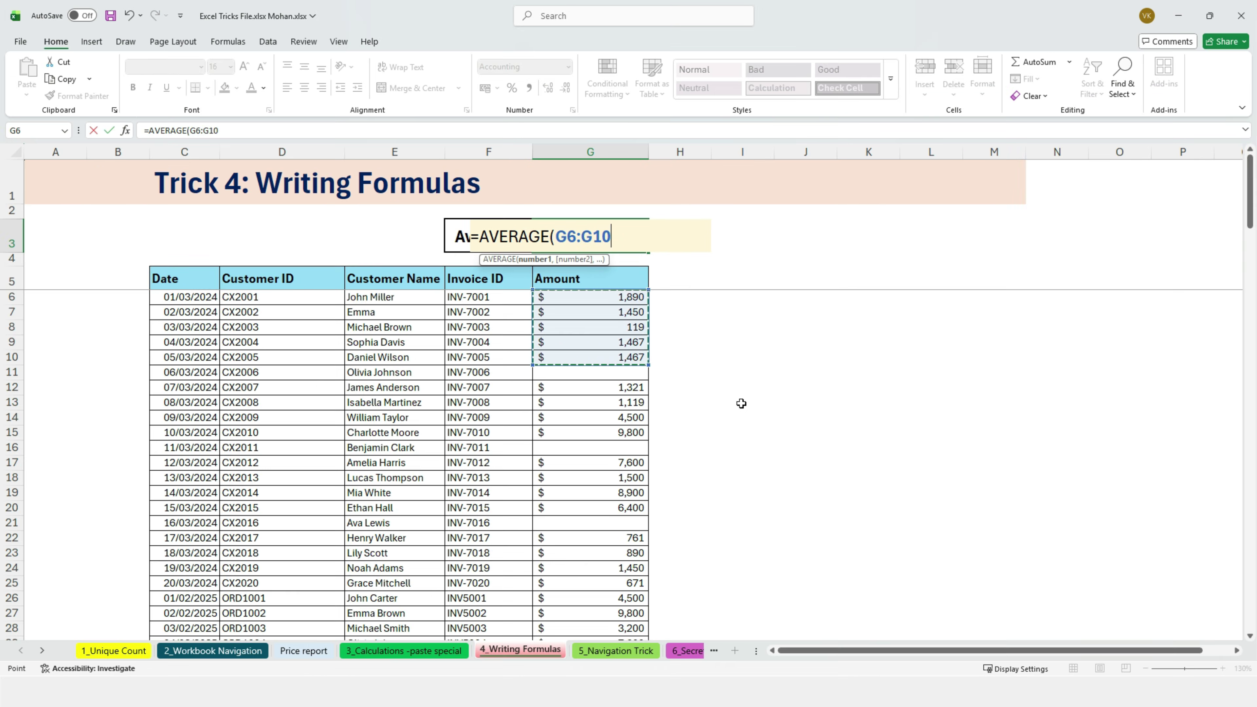
{"action": "key", "text": "BackSpace"}
{"action": "key", "text": "BackSpace"}
{"action": "key", "text": "BackSpace"}
{"action": "key", "text": "BackSpace"}
{"action": "key", "text": "BackSpace"}
{"action": "key", "text": "BackSpace"}
Step: Enter the average over G6:G152, using Ctrl+Shift+End trimmed back to column G
{"action": "left_click", "coordinate": [583, 298]}
{"action": "key", "text": "ctrl+shift+End"}
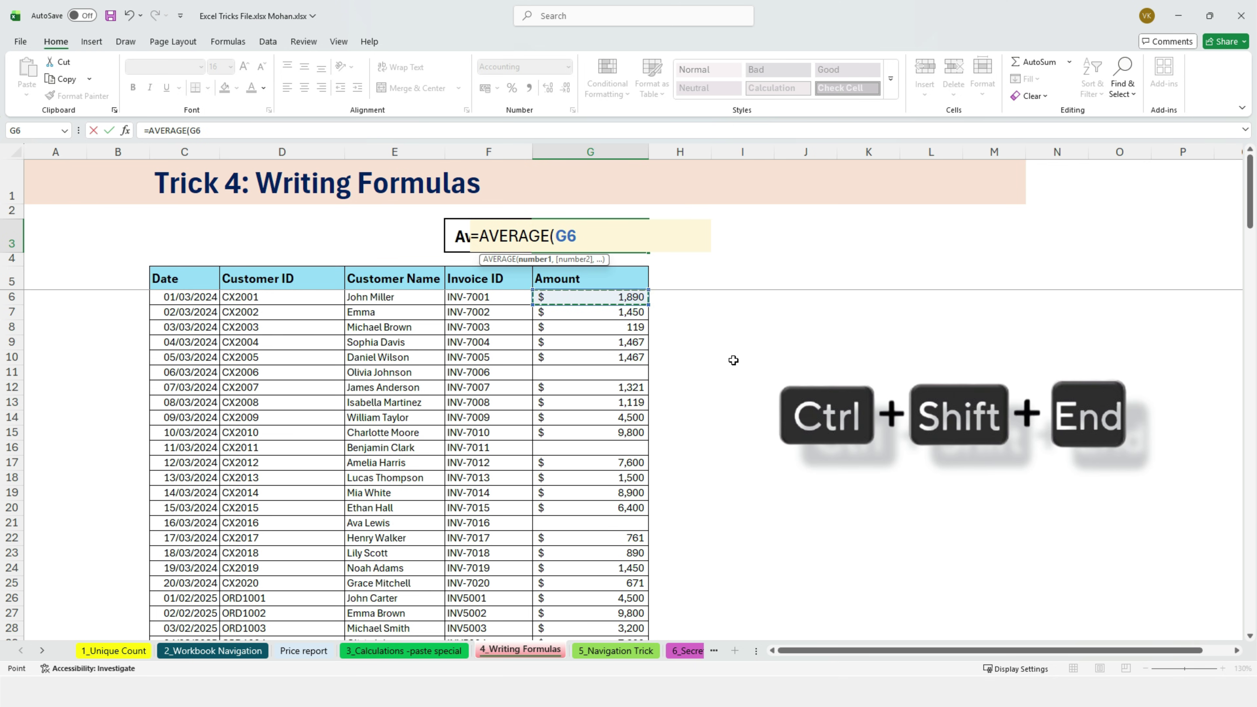
{"action": "scroll", "coordinate": [660, 375], "scroll_direction": "up", "scroll_amount": 19}
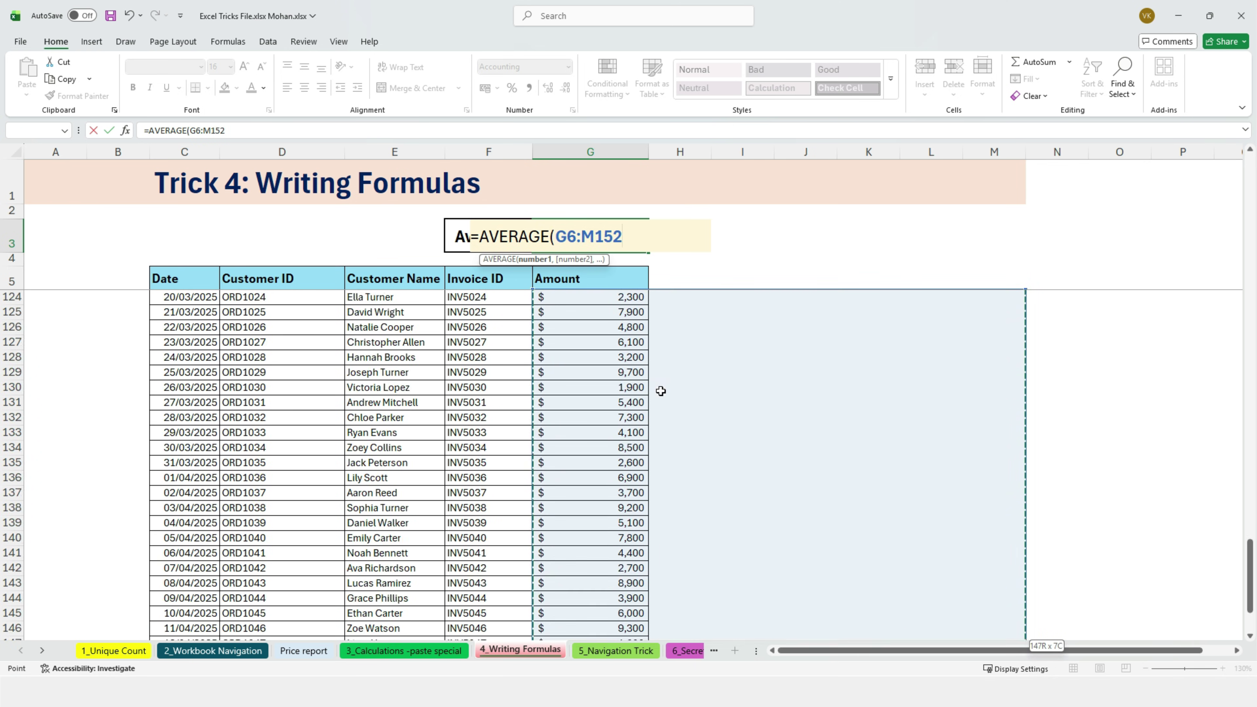
{"action": "scroll", "coordinate": [662, 400], "scroll_direction": "up", "scroll_amount": 20}
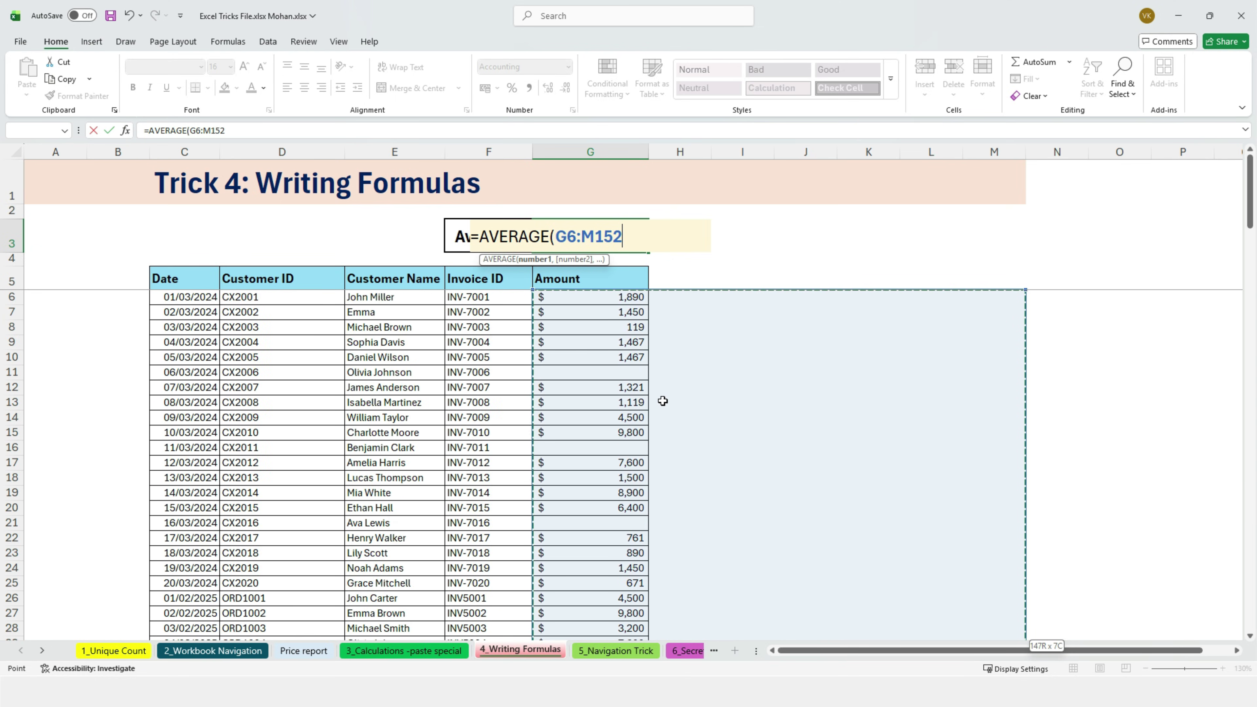
{"action": "scroll", "coordinate": [662, 401], "scroll_direction": "down", "scroll_amount": 20}
{"action": "scroll", "coordinate": [662, 400], "scroll_direction": "down", "scroll_amount": 17}
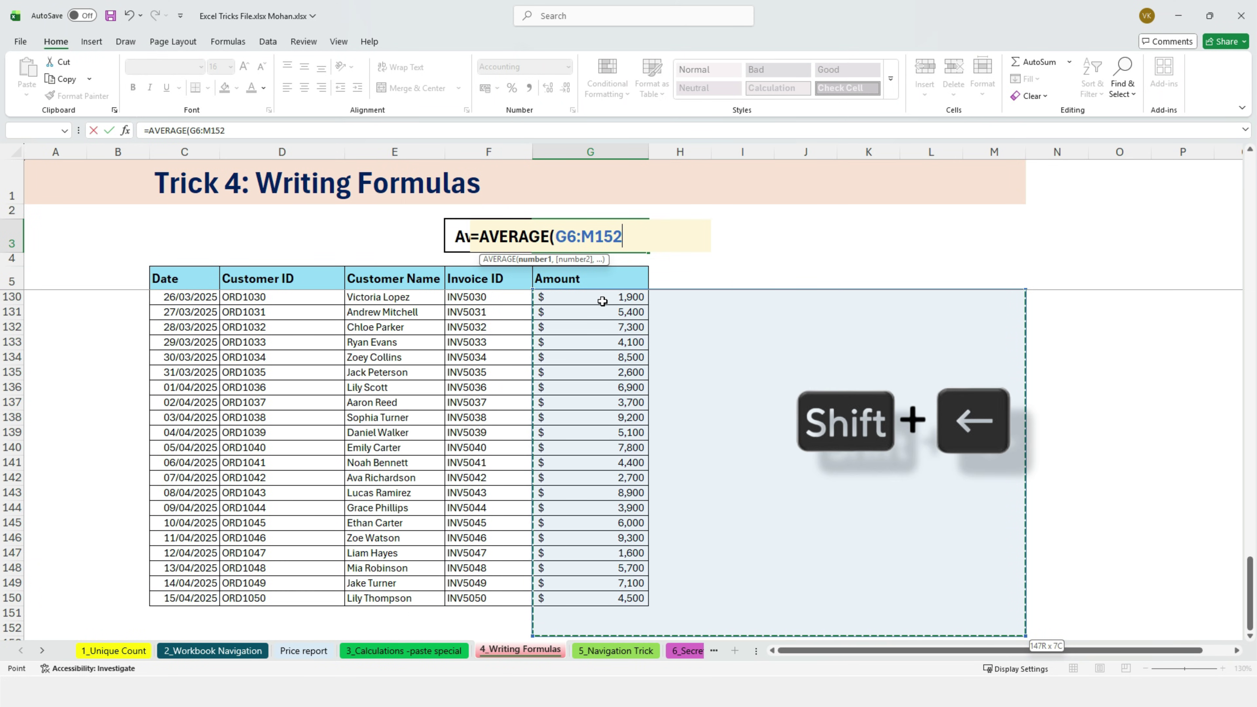
{"action": "key", "text": "shift+Left"}
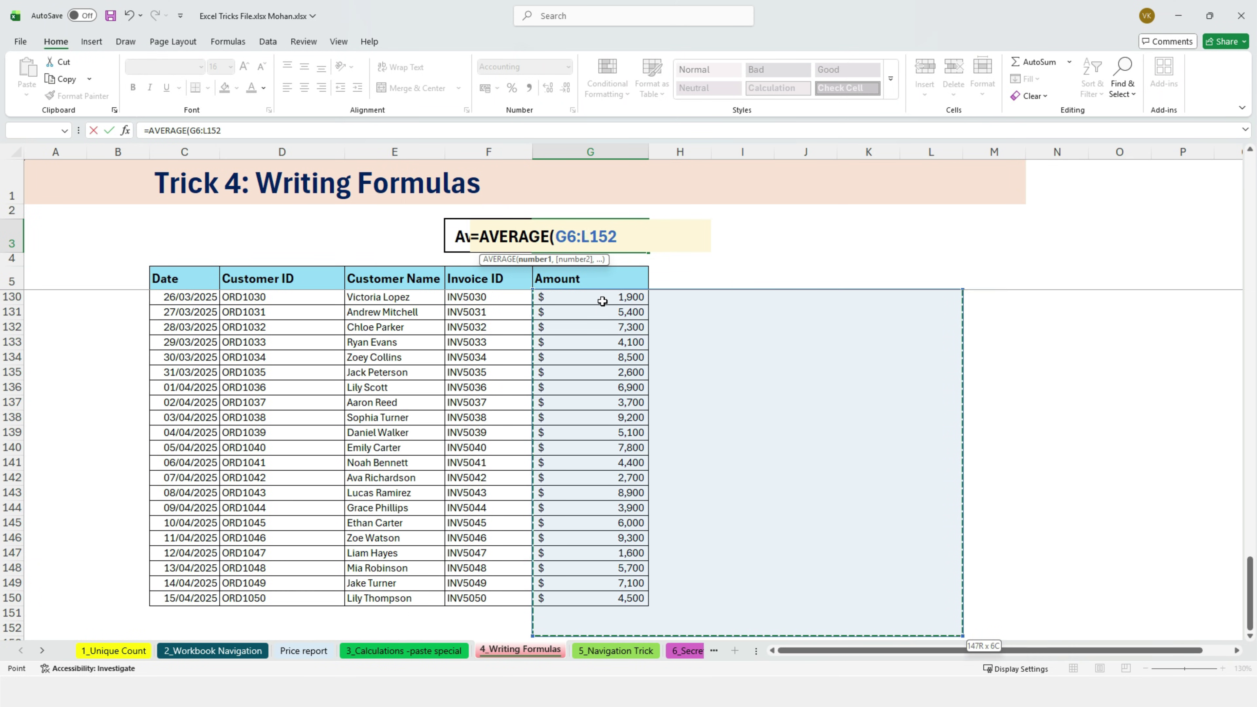
{"action": "key", "text": "shift+Left"}
{"action": "key", "text": "shift+Left"}
{"action": "key", "text": "shift+Left"}
{"action": "key", "text": "shift+Left"}
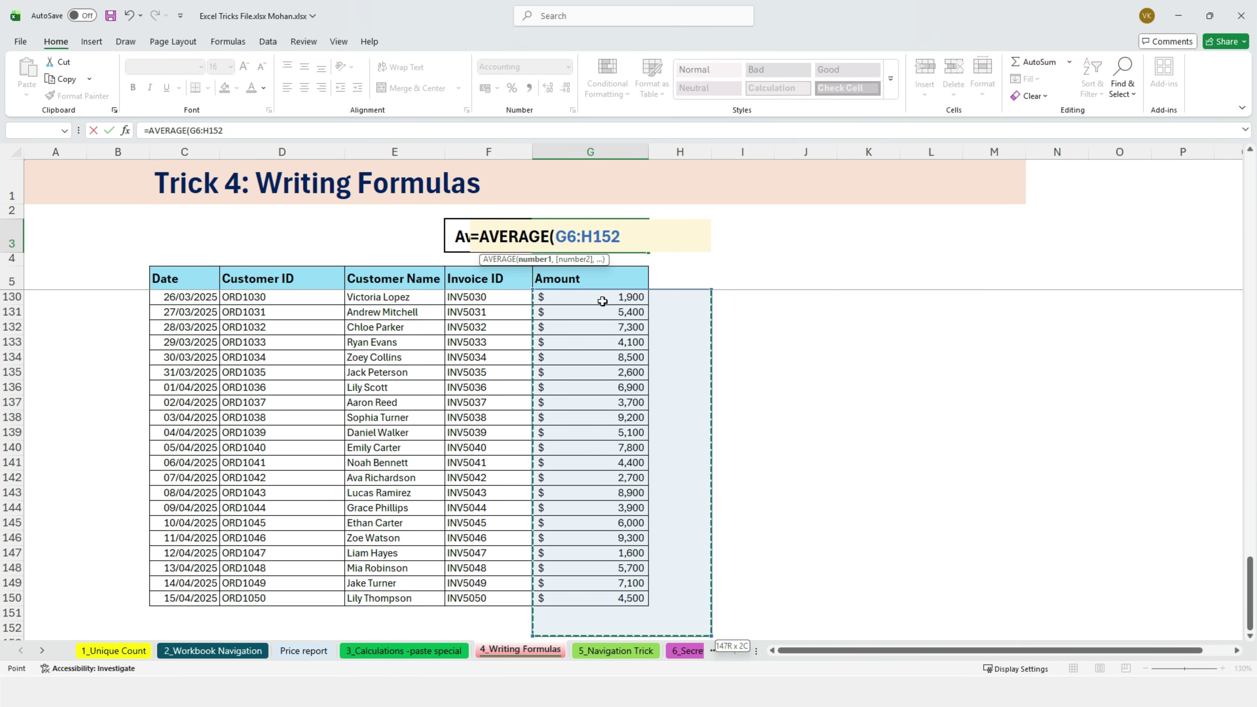
{"action": "key", "text": "shift+Left"}
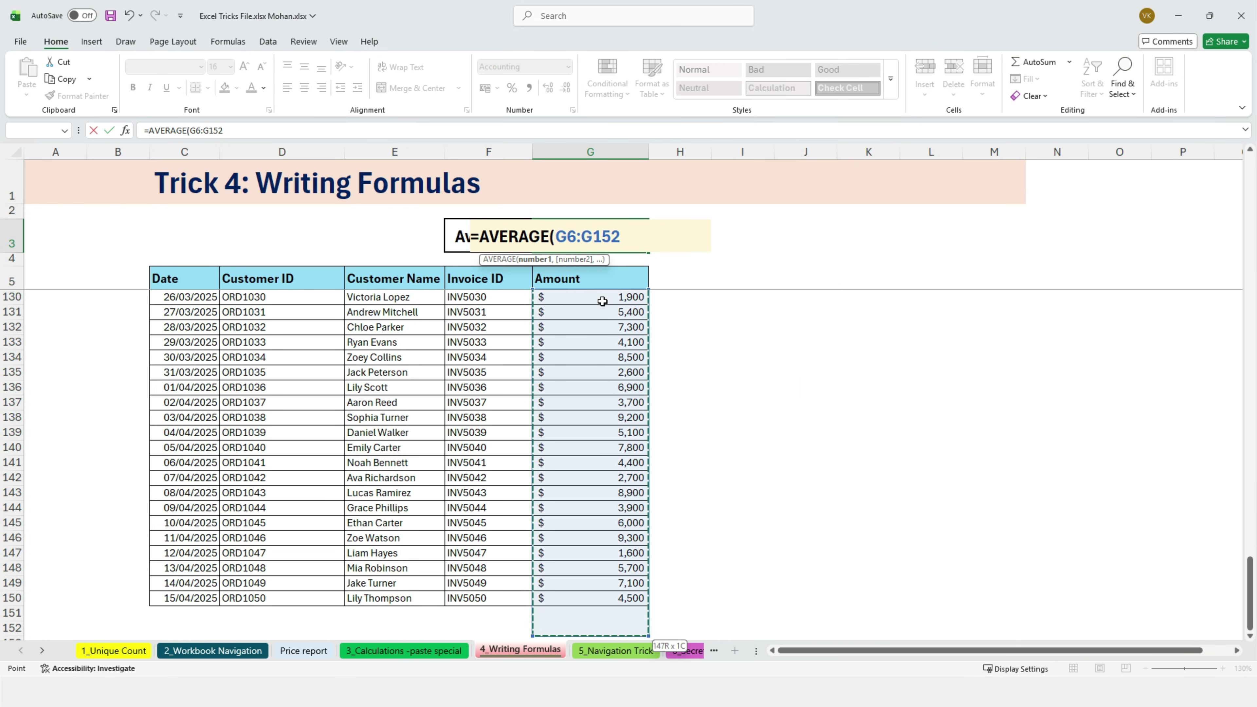
{"action": "key", "text": "Return"}
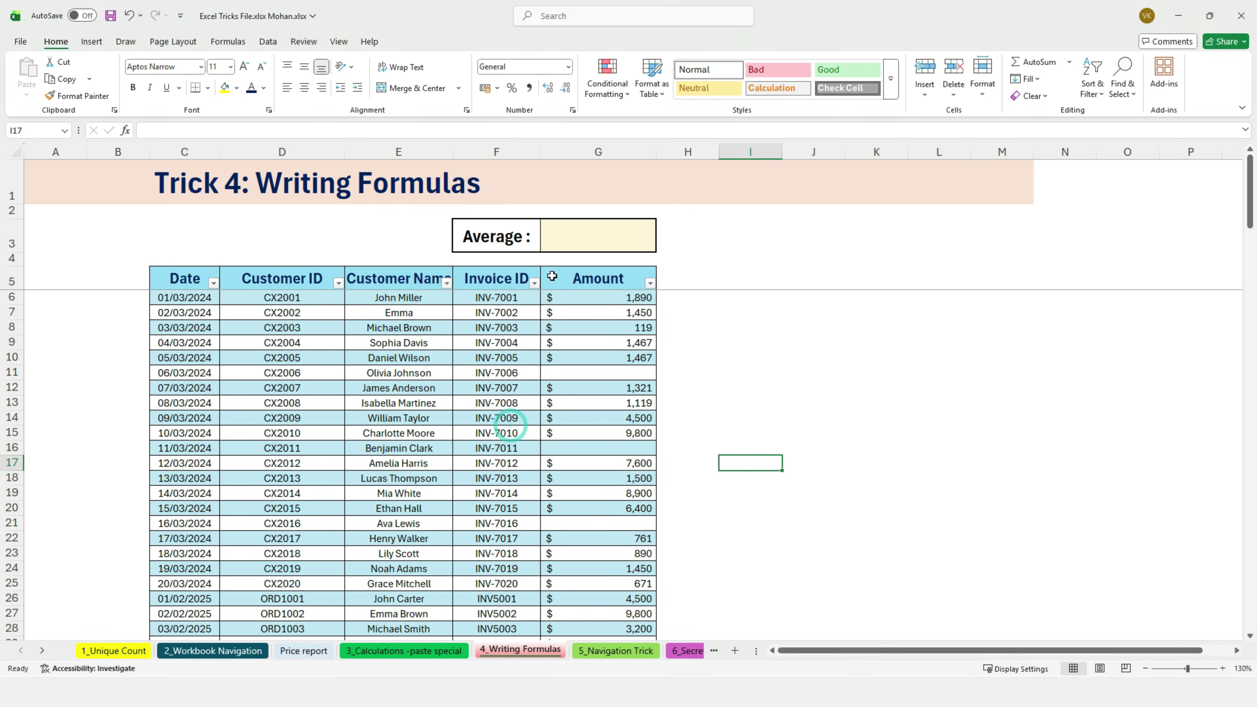
Step: Start =AVERAGE in G3 and reference the Amount column from G6 with Ctrl+Space
{"action": "left_click", "coordinate": [573, 236]}
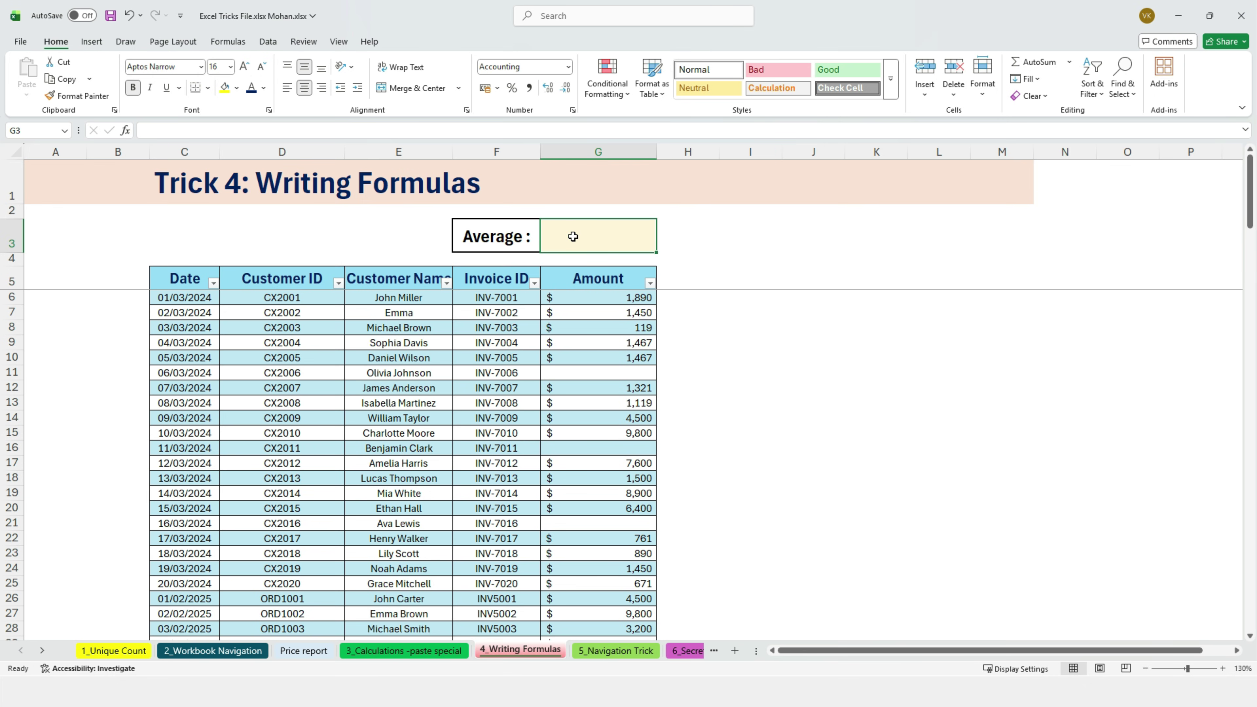
{"action": "type", "text": "=ave"}
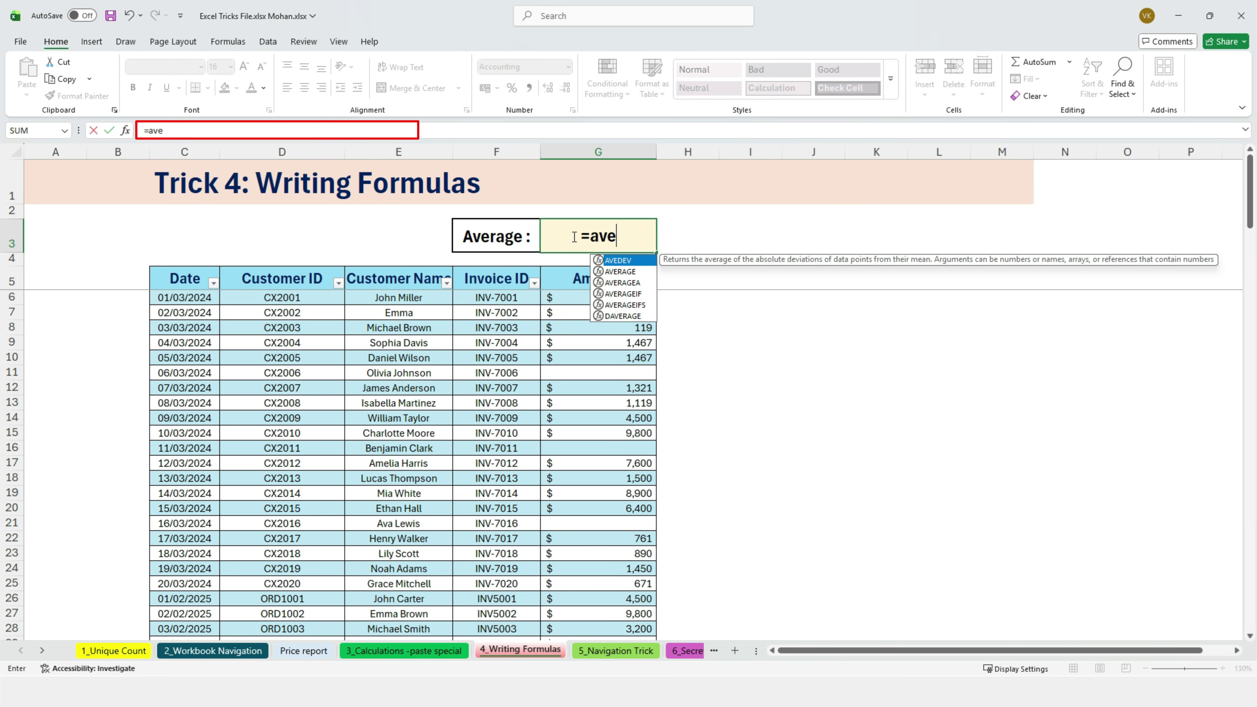
{"action": "type", "text": "r"}
{"action": "key", "text": "Tab"}
{"action": "left_click", "coordinate": [601, 298]}
{"action": "key", "text": "ctrl+space"}
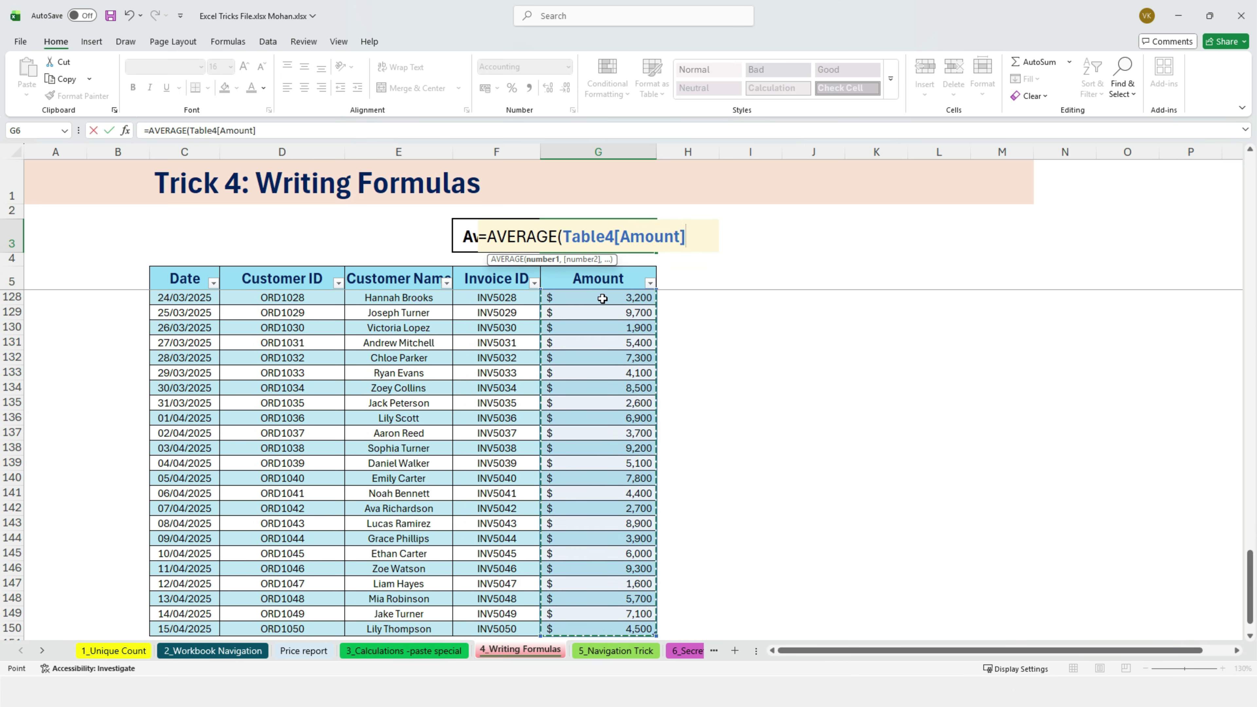
{"action": "scroll", "coordinate": [611, 382], "scroll_direction": "up", "scroll_amount": 3}
{"action": "scroll", "coordinate": [614, 384], "scroll_direction": "up", "scroll_amount": 20}
{"action": "scroll", "coordinate": [616, 386], "scroll_direction": "up", "scroll_amount": 17}
Step: Point the argument at the Amount header so it reads Table4[Amount], then scroll the table
{"action": "left_click", "coordinate": [609, 298]}
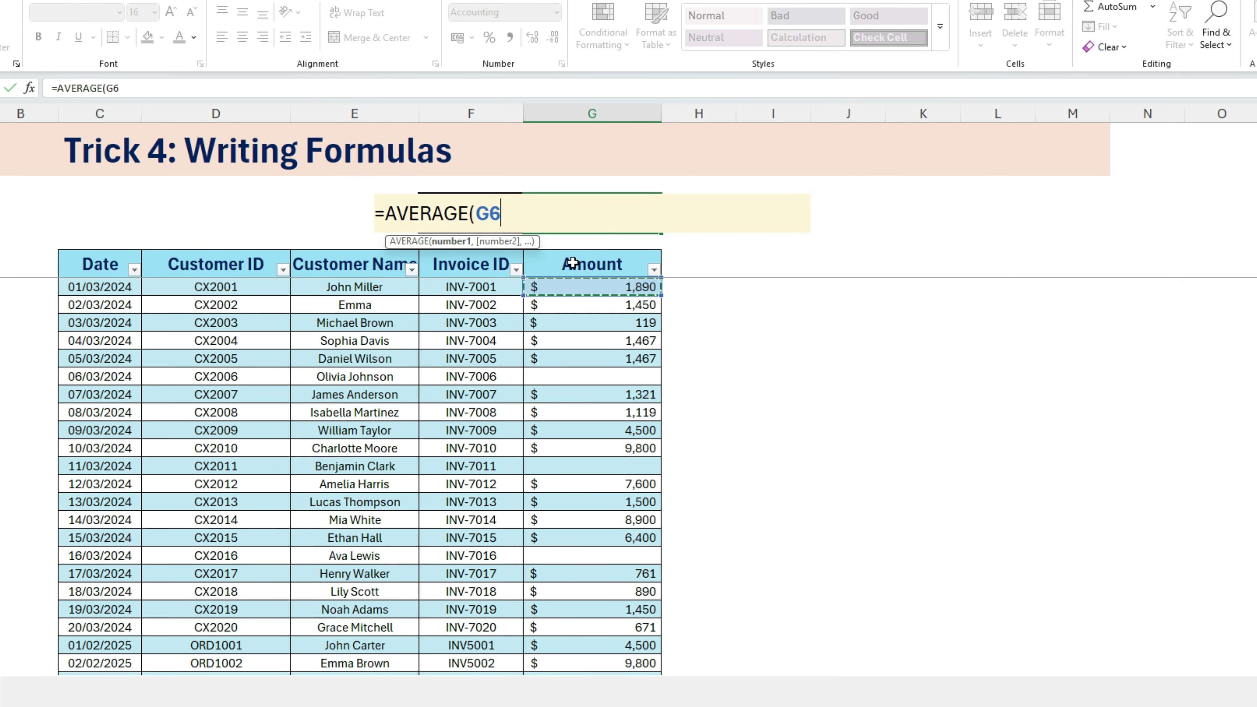
{"action": "left_click", "coordinate": [550, 250]}
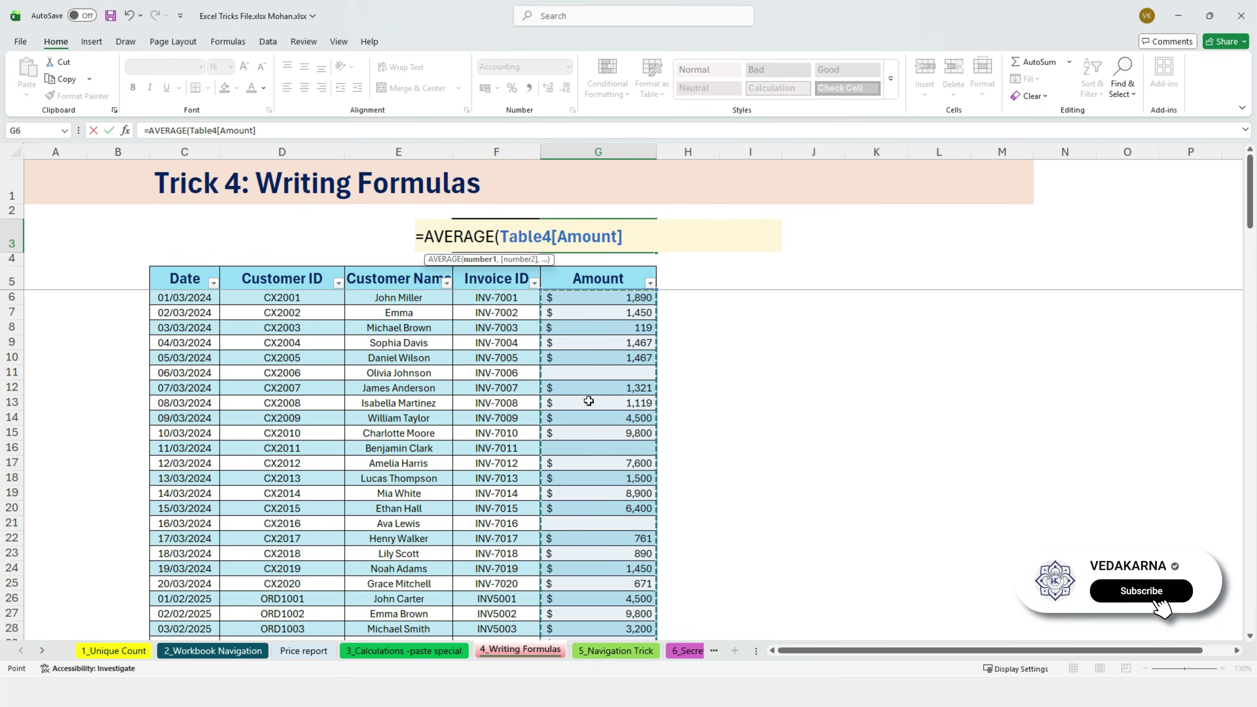
{"action": "scroll", "coordinate": [628, 419], "scroll_direction": "down", "scroll_amount": 2}
{"action": "scroll", "coordinate": [627, 419], "scroll_direction": "down", "scroll_amount": 13}
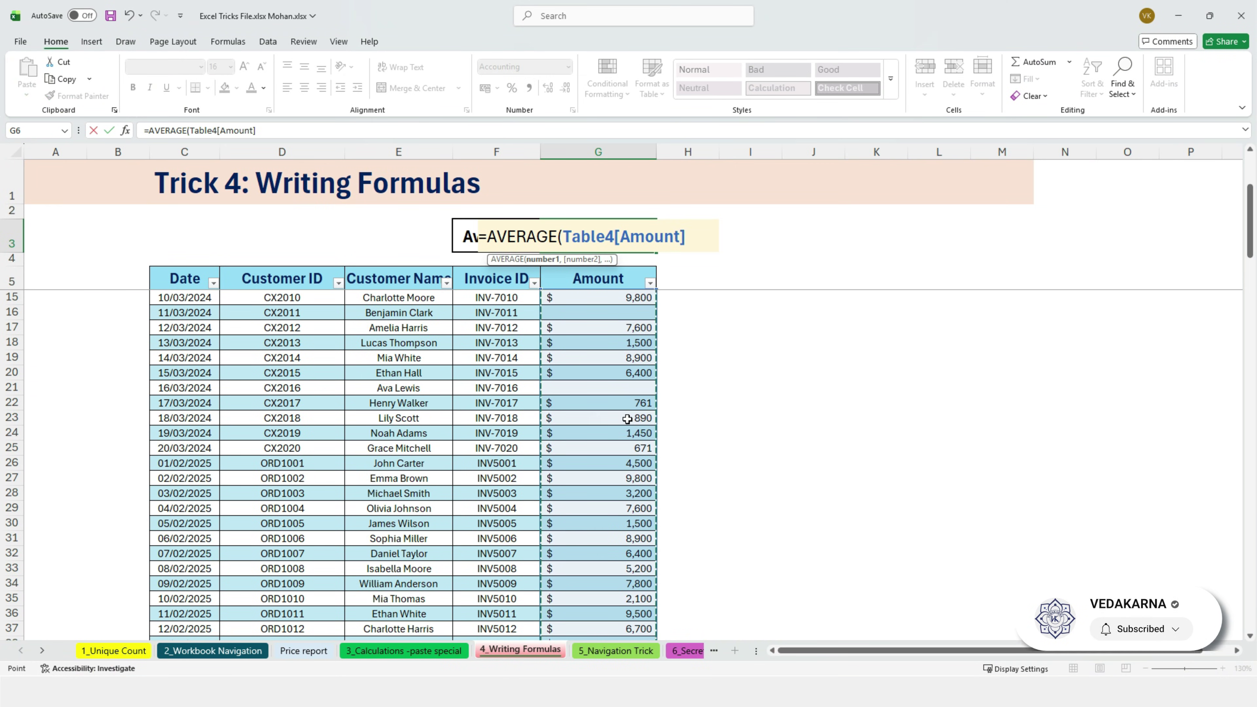
{"action": "scroll", "coordinate": [628, 419], "scroll_direction": "down", "scroll_amount": 10}
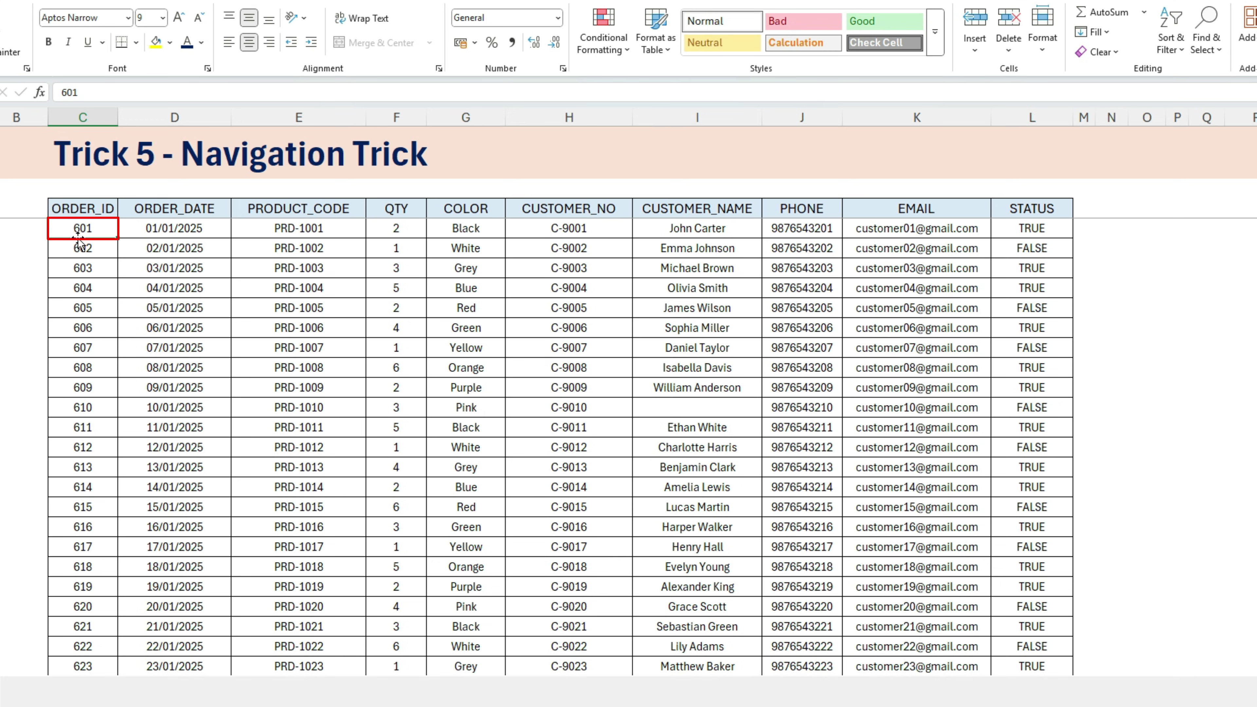
Step: From order ID 601, double-click cell borders to jump to the last row, last column, and back
{"action": "left_click", "coordinate": [78, 239]}
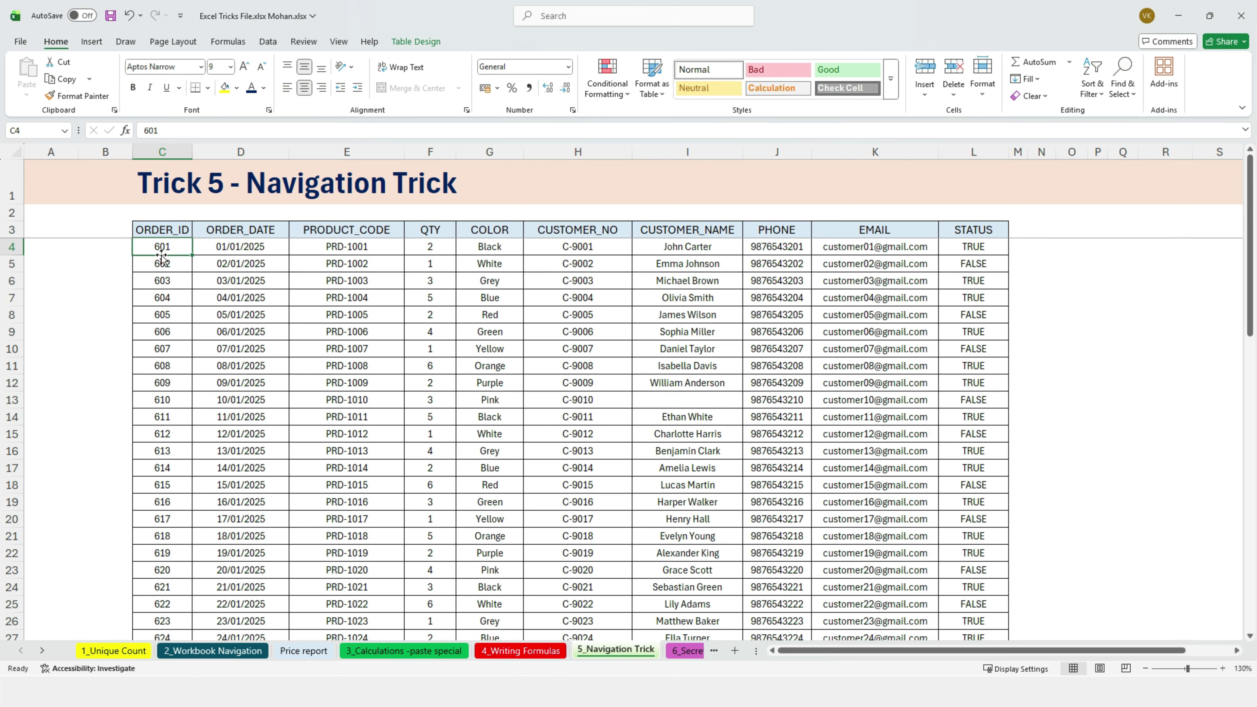
{"action": "double_click", "coordinate": [161, 255]}
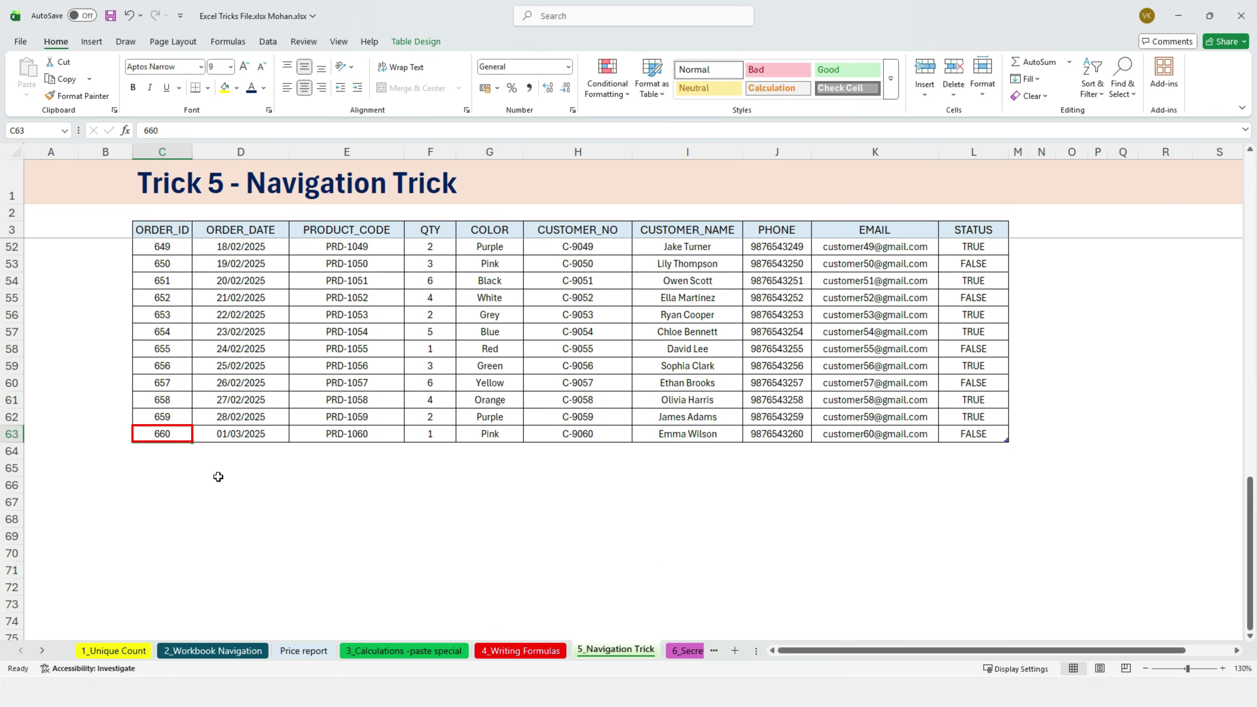
{"action": "double_click", "coordinate": [193, 436]}
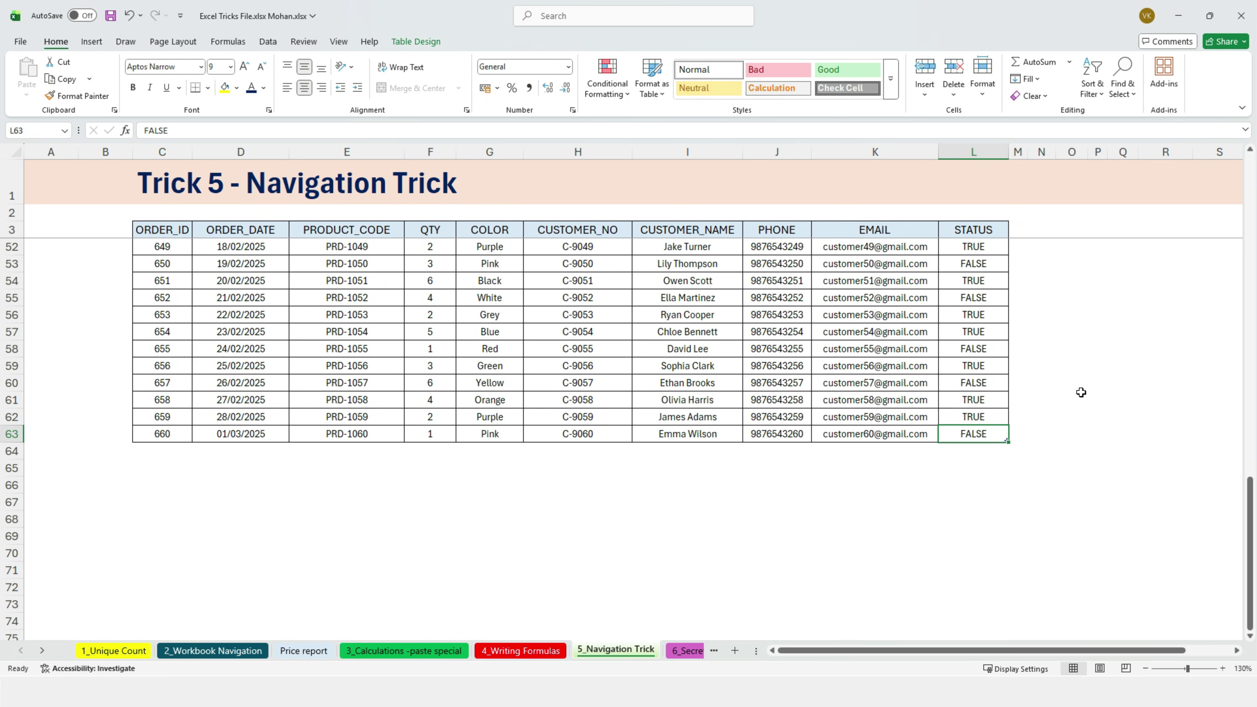
{"action": "double_click", "coordinate": [939, 435]}
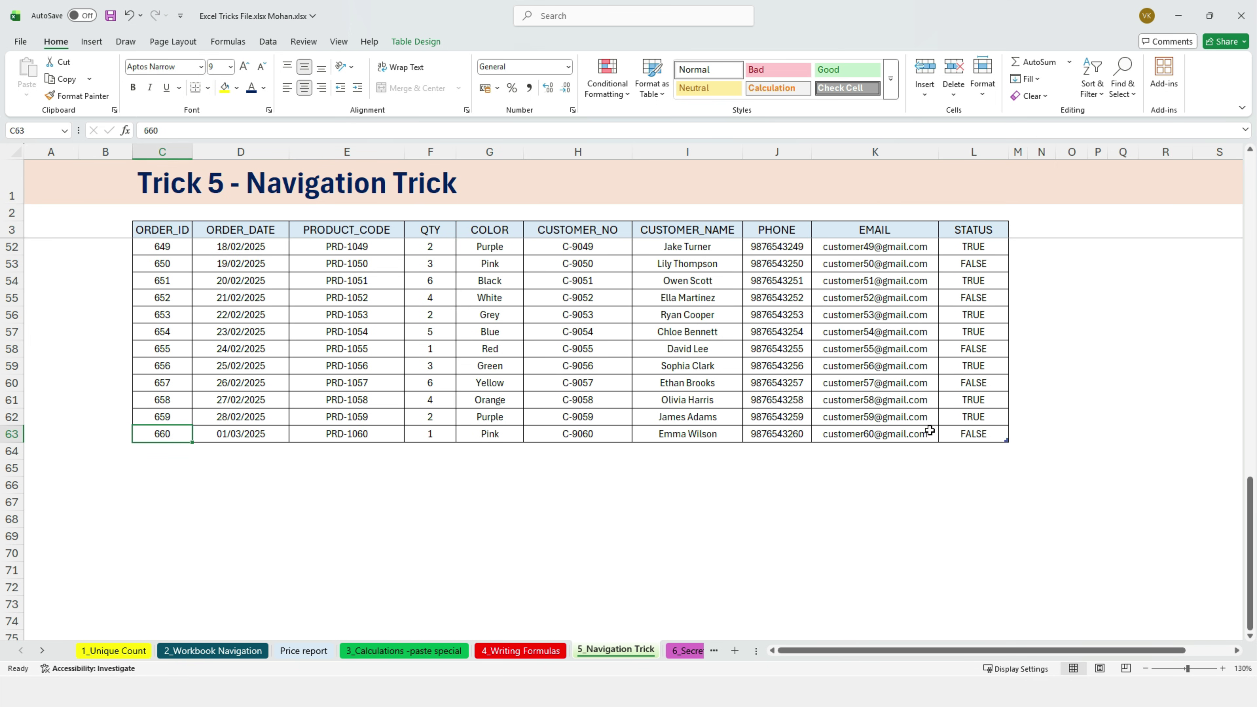
{"action": "double_click", "coordinate": [165, 426]}
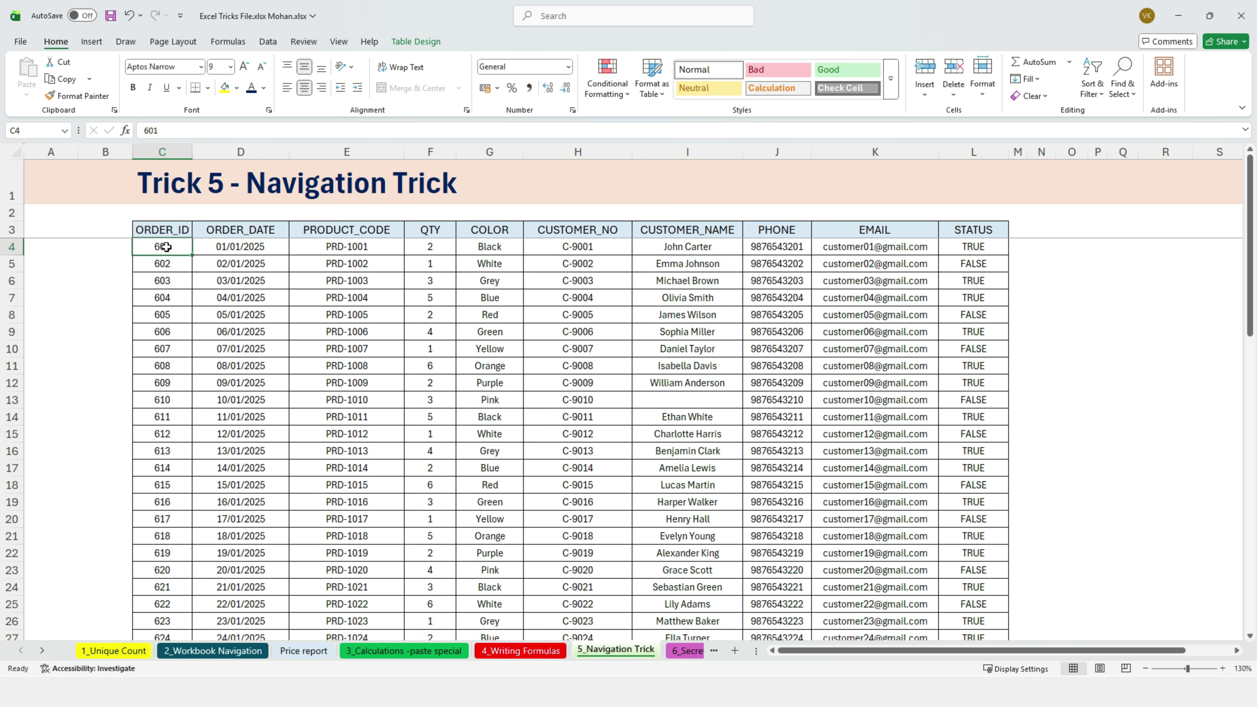
{"action": "key", "text": "shift"}
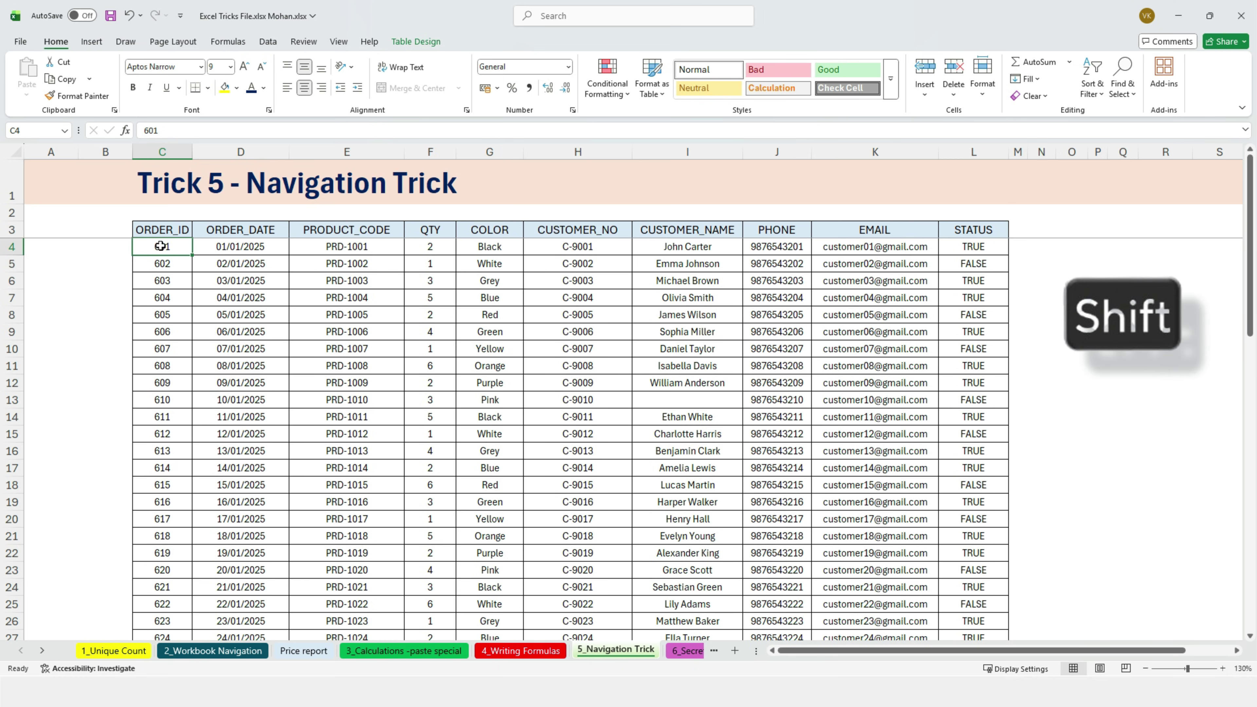
{"action": "double_click", "coordinate": [160, 254], "text": "shift"}
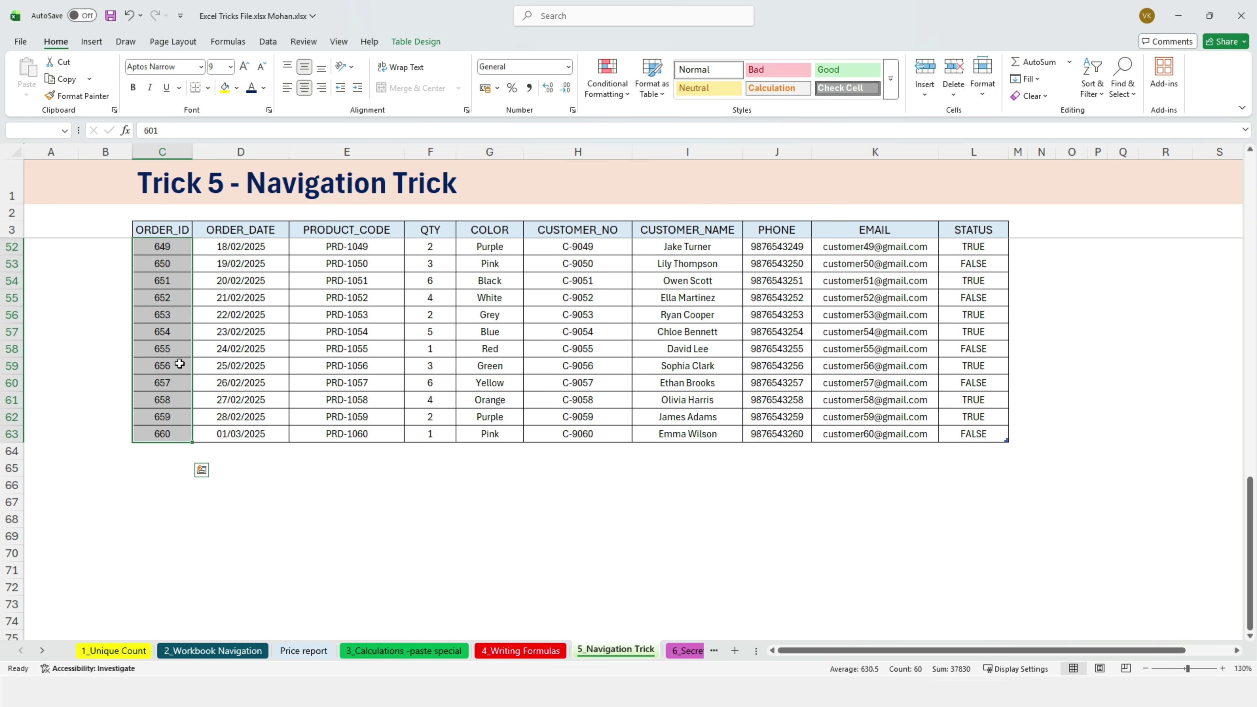
{"action": "scroll", "coordinate": [179, 364], "scroll_direction": "up", "scroll_amount": 16}
{"action": "left_click", "coordinate": [687, 400]}
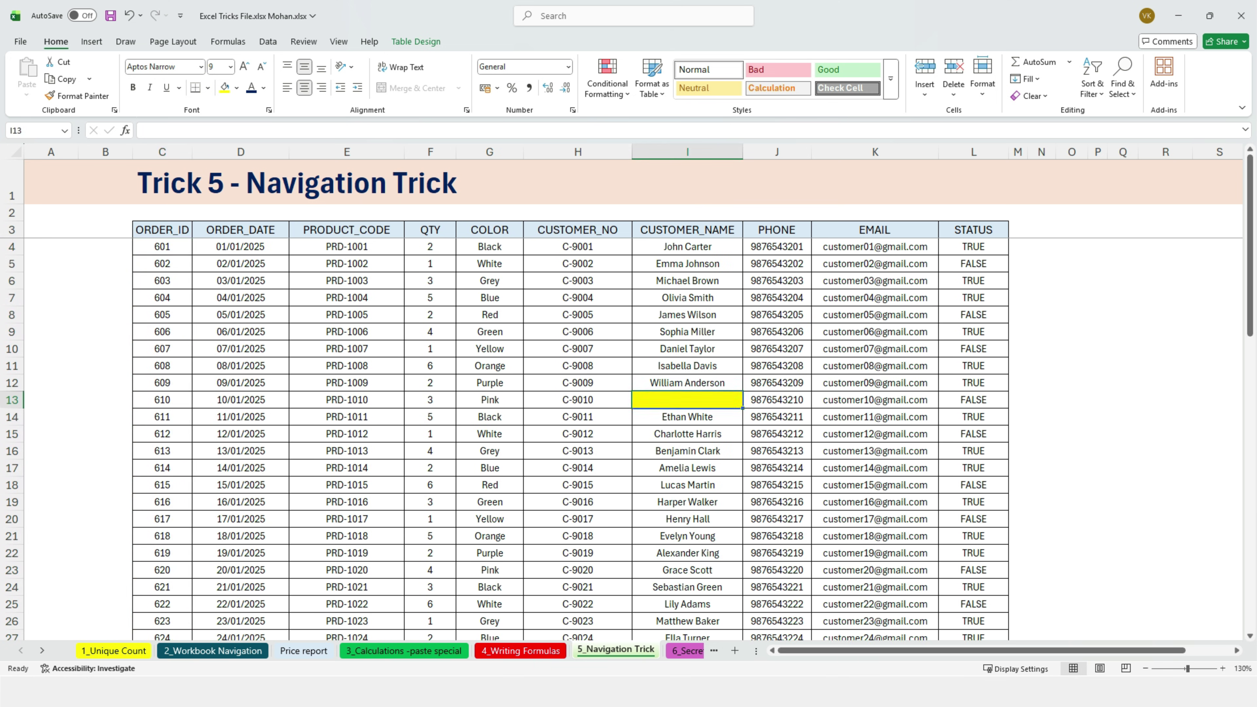
{"action": "left_click", "coordinate": [683, 247]}
{"action": "key", "text": "ctrl+Down"}
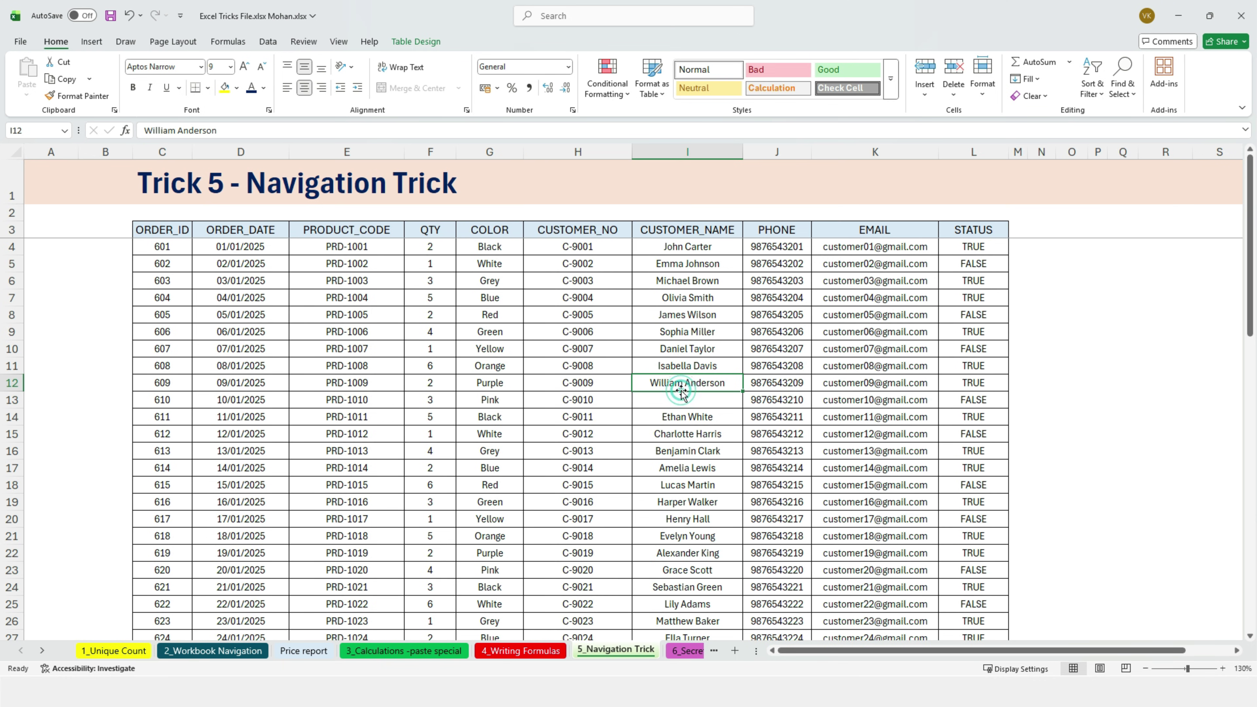
{"action": "left_click", "coordinate": [679, 404]}
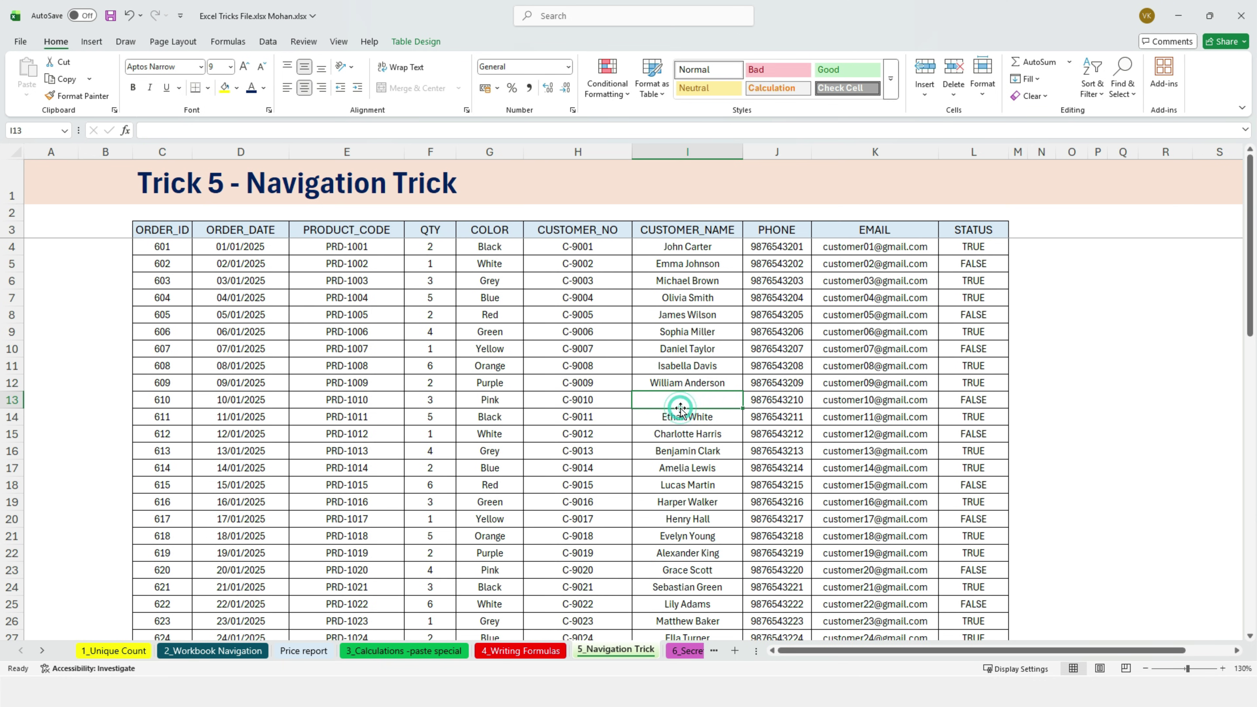
{"action": "double_click", "coordinate": [680, 408]}
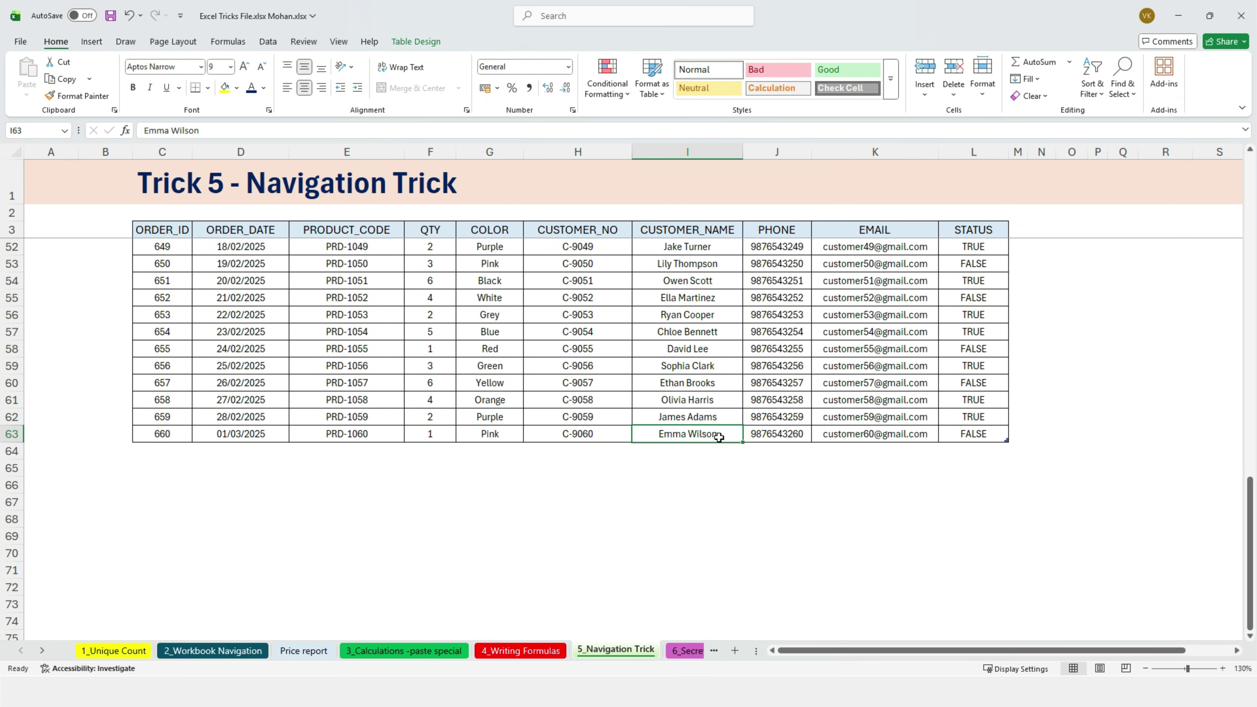
{"action": "double_click", "coordinate": [693, 425]}
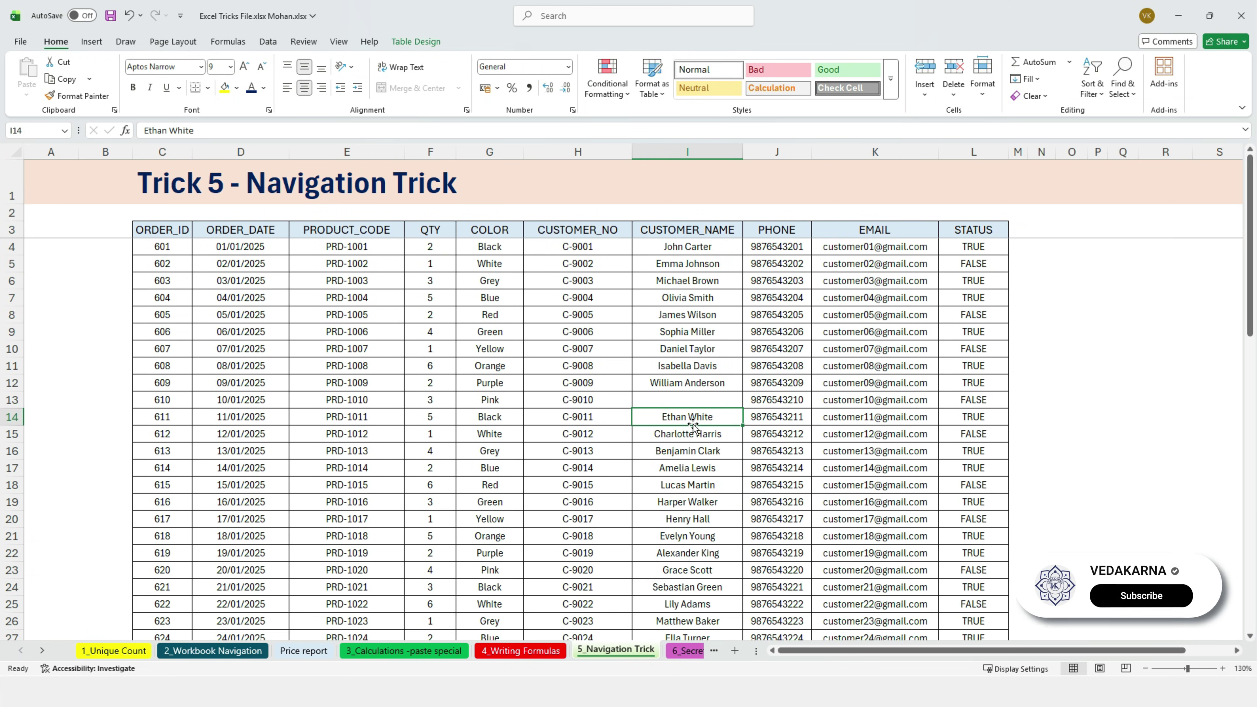
{"action": "left_click", "coordinate": [156, 245]}
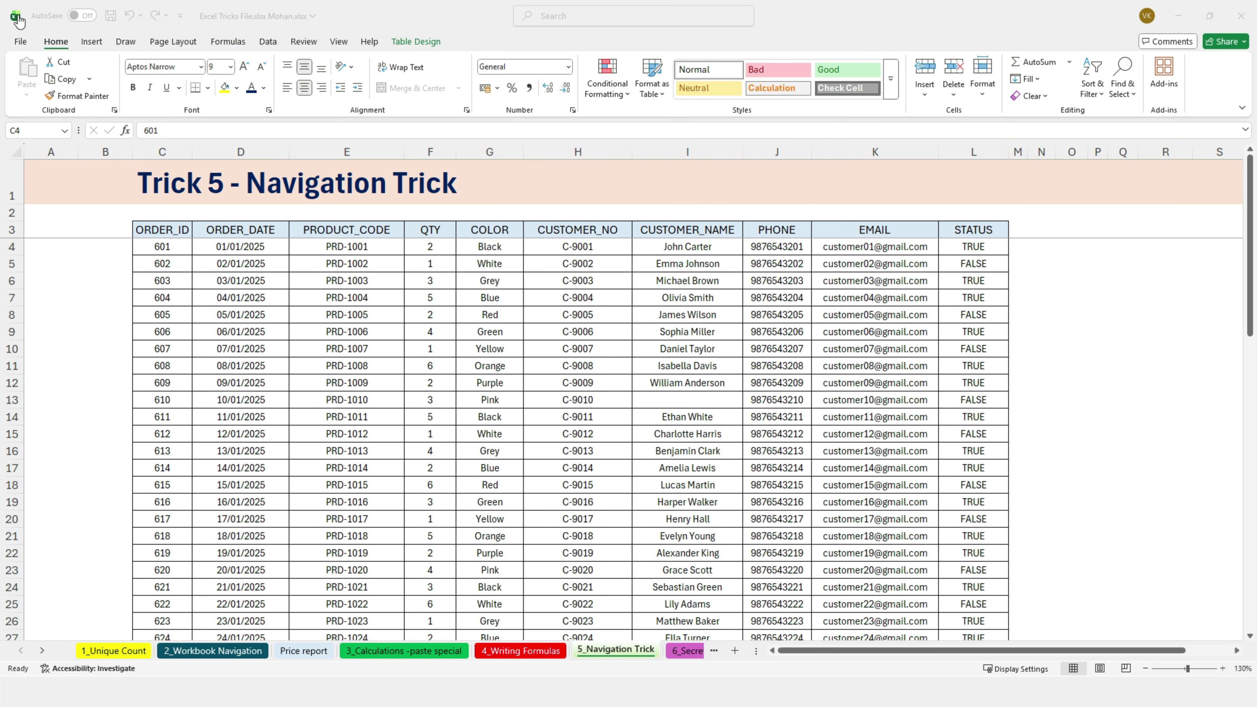
Step: Inspect the Adoption Date text values against numeric ages and open the Adoption Date filter
{"action": "scroll", "coordinate": [755, 435], "scroll_direction": "down", "scroll_amount": 15}
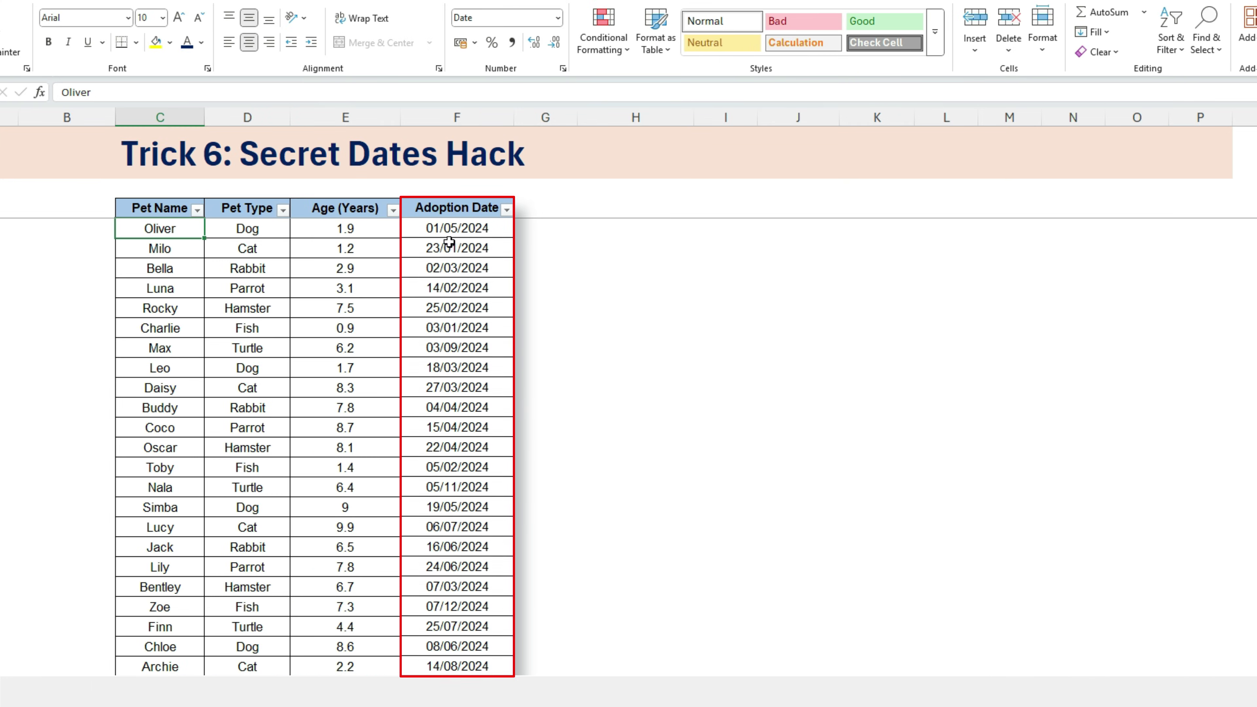
{"action": "left_click", "coordinate": [476, 258]}
{"action": "left_click", "coordinate": [456, 229]}
{"action": "left_click", "coordinate": [359, 256]}
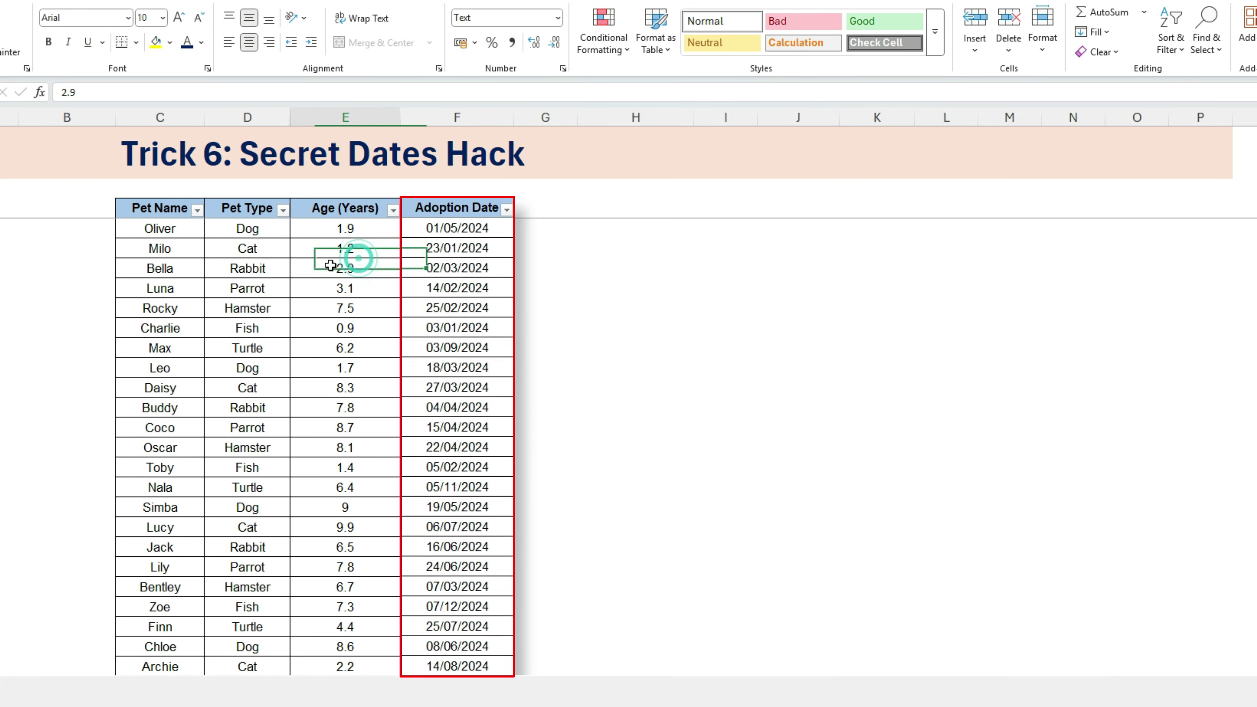
{"action": "left_click", "coordinate": [309, 304]}
{"action": "left_click", "coordinate": [468, 348]}
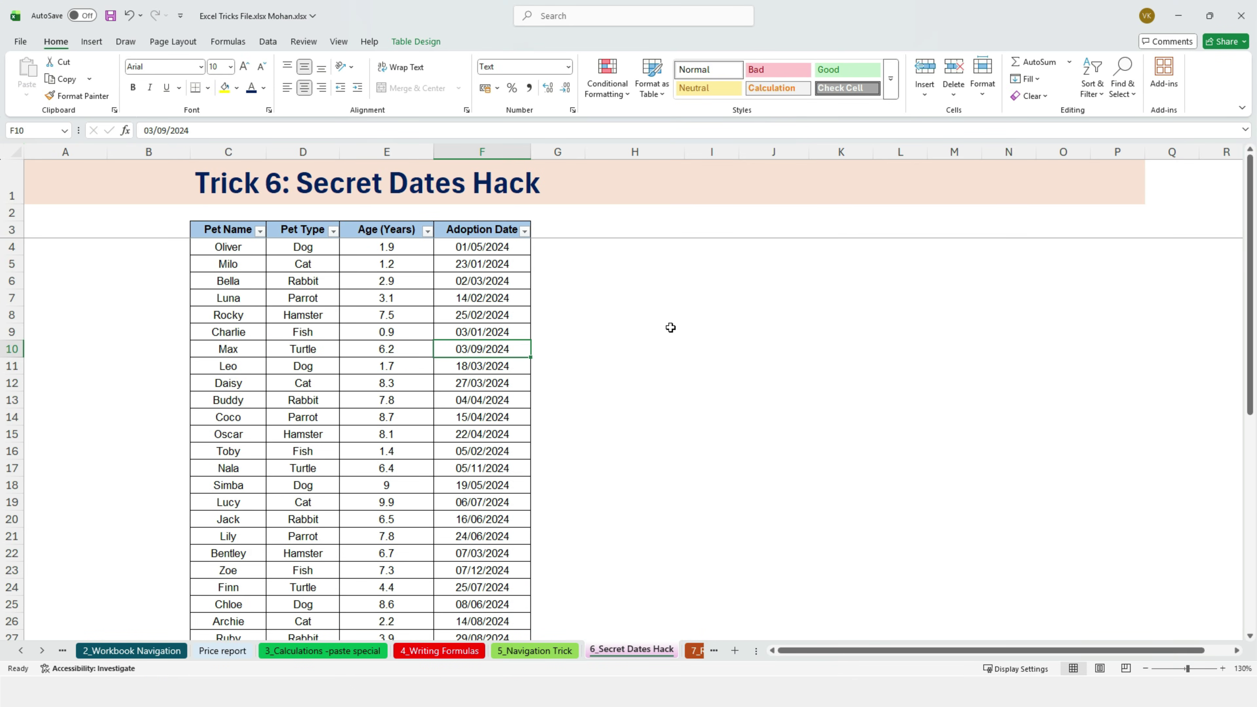
{"action": "left_click", "coordinate": [671, 327]}
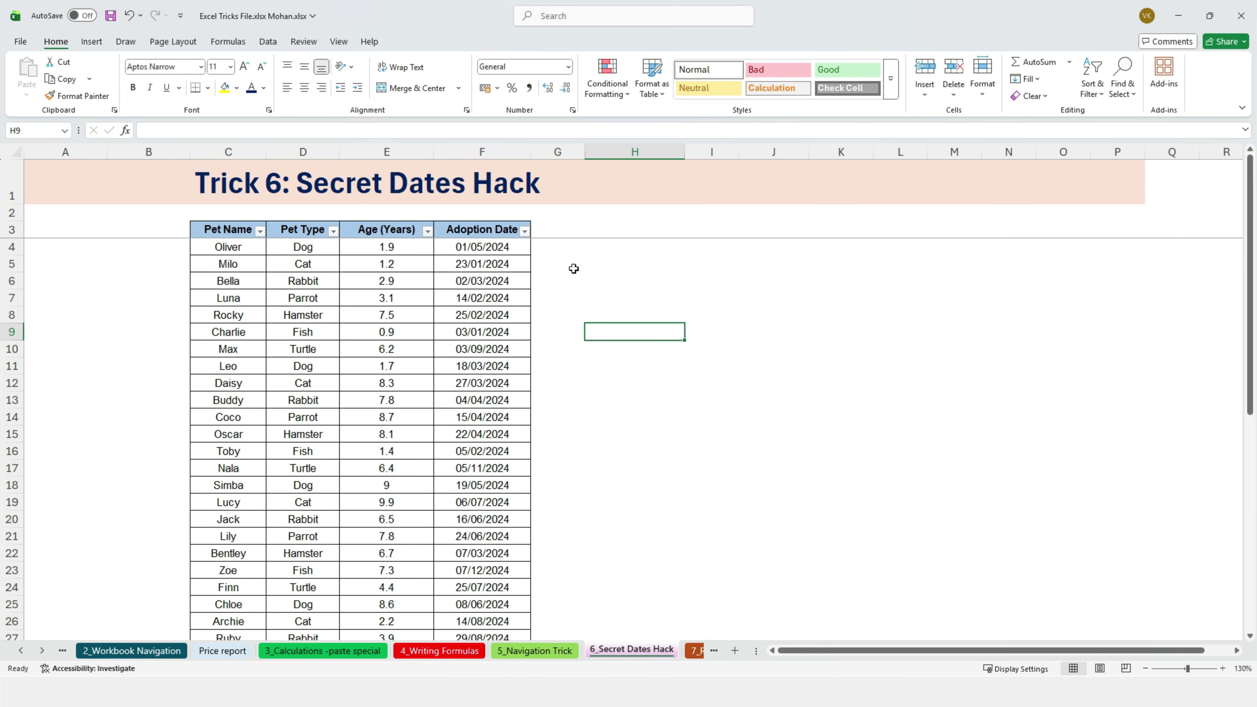
{"action": "left_click", "coordinate": [524, 233]}
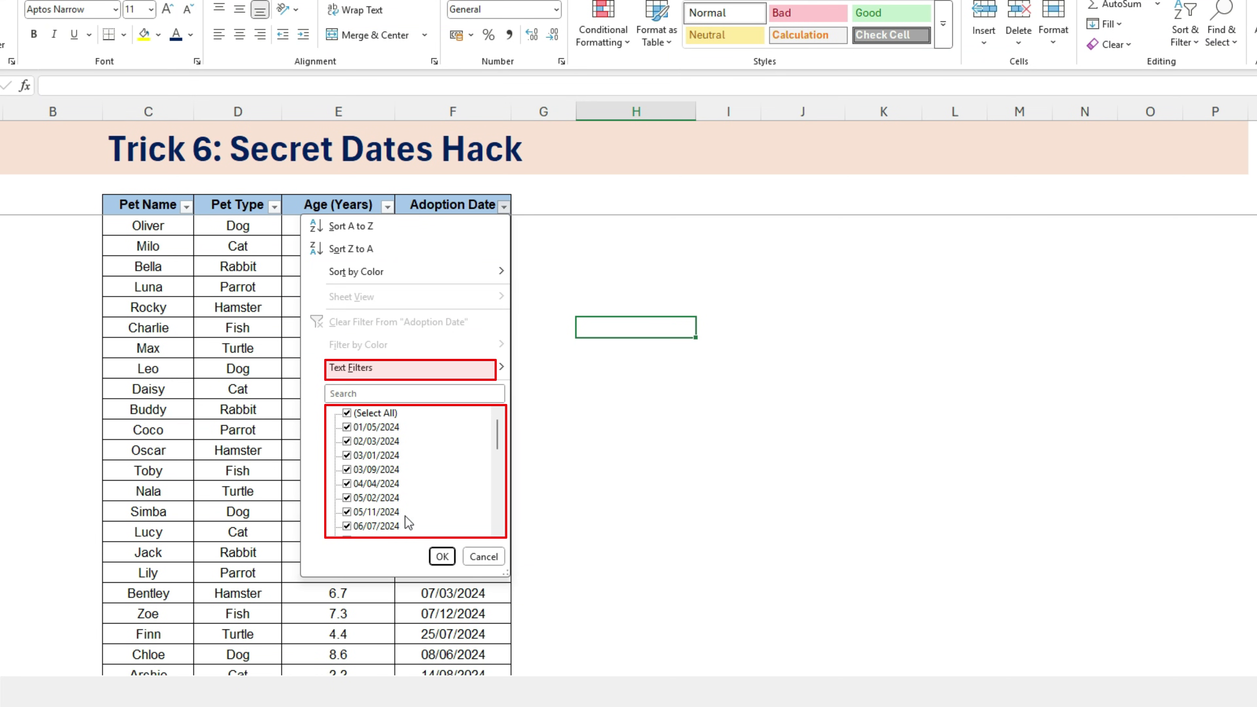
Step: Close the filter list and select the adoption dates F4:F32
{"action": "left_click", "coordinate": [484, 558]}
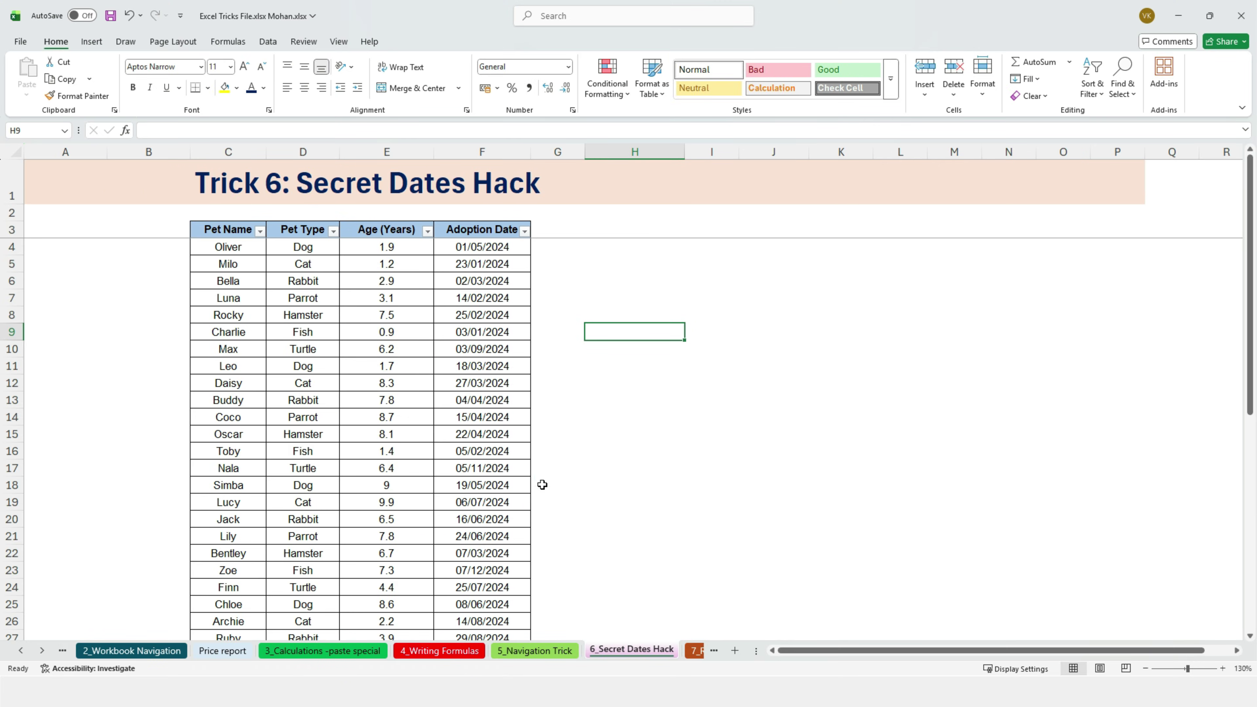
{"action": "left_click", "coordinate": [485, 239]}
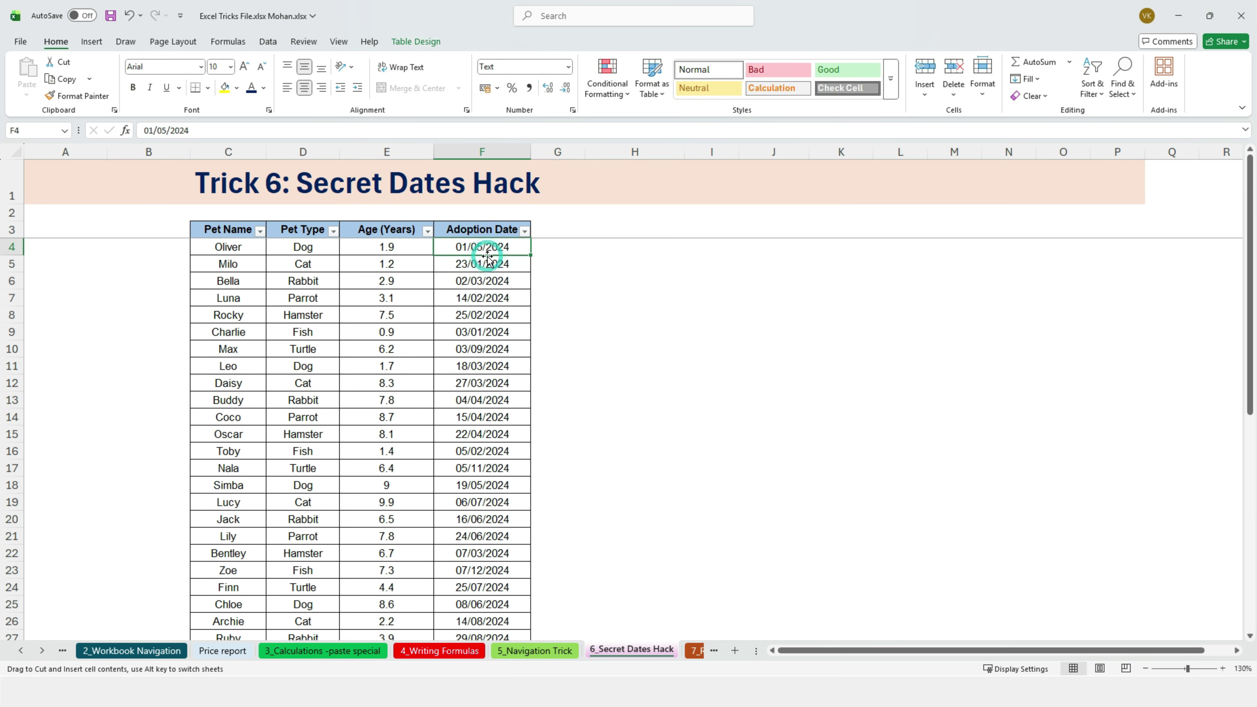
{"action": "double_click", "coordinate": [488, 255], "text": "shift"}
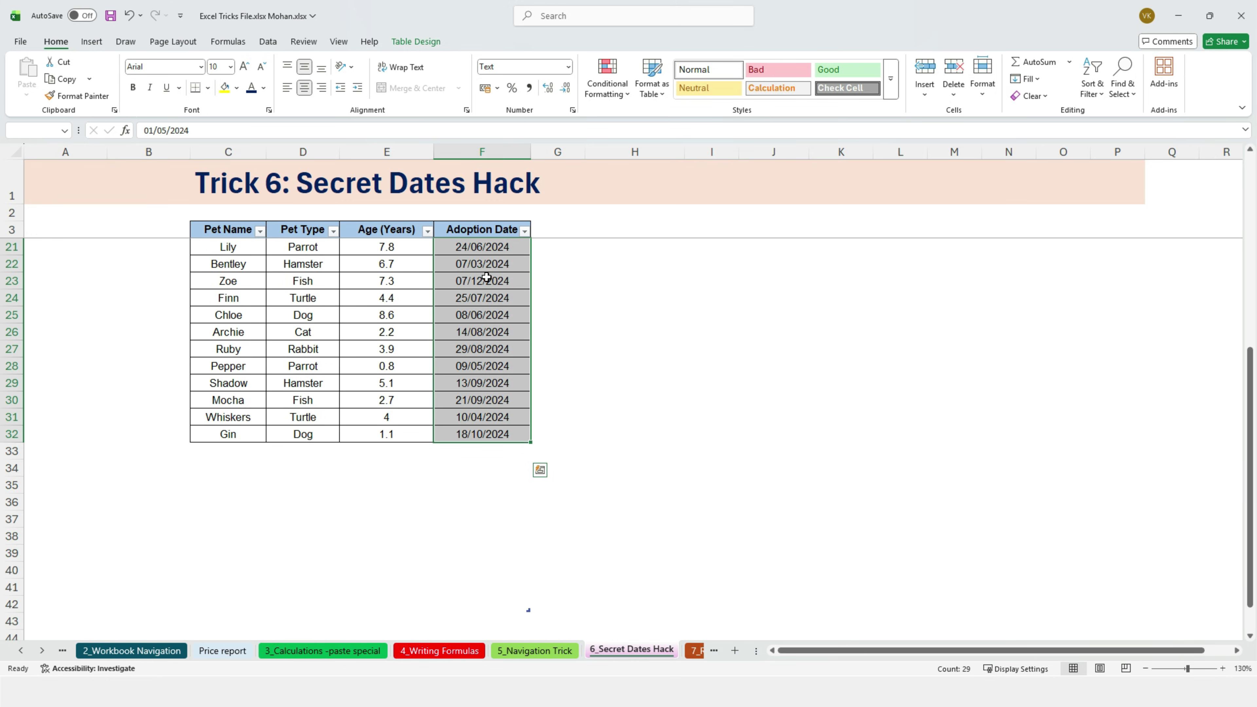
Step: Replace every '/' with '-' in the selected dates using Find and Replace
{"action": "key", "text": "ctrl+h"}
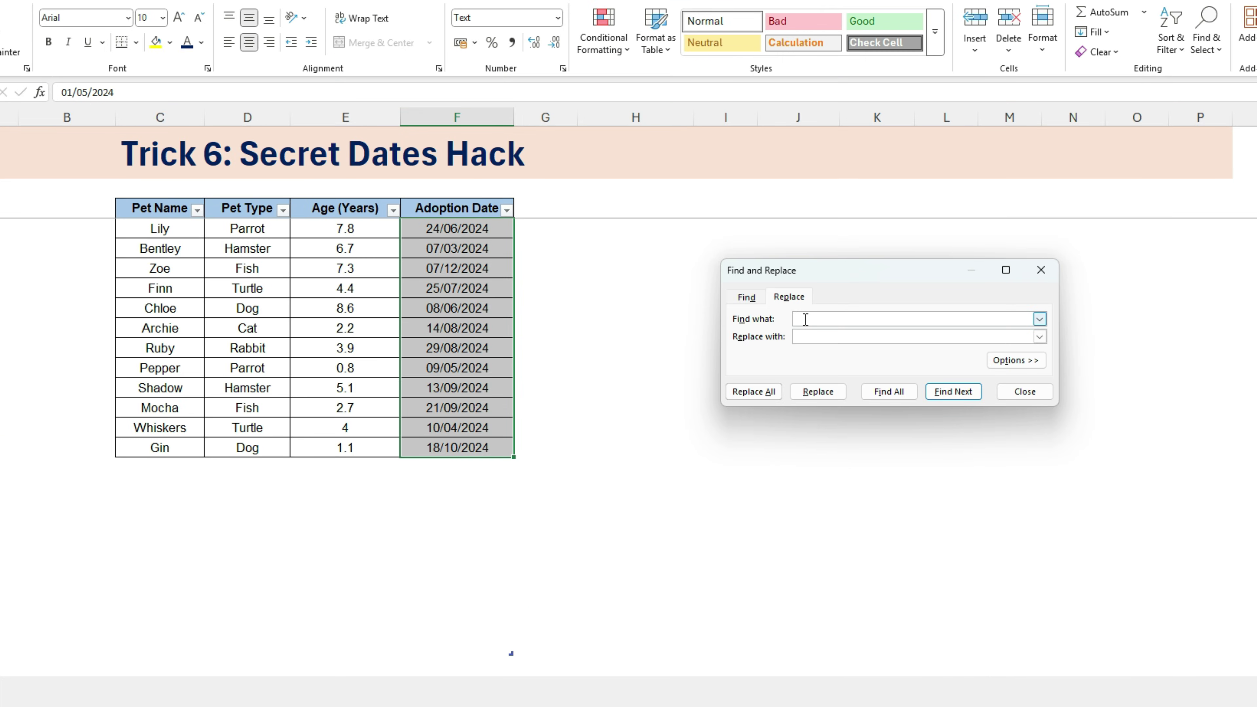
{"action": "left_click", "coordinate": [806, 319]}
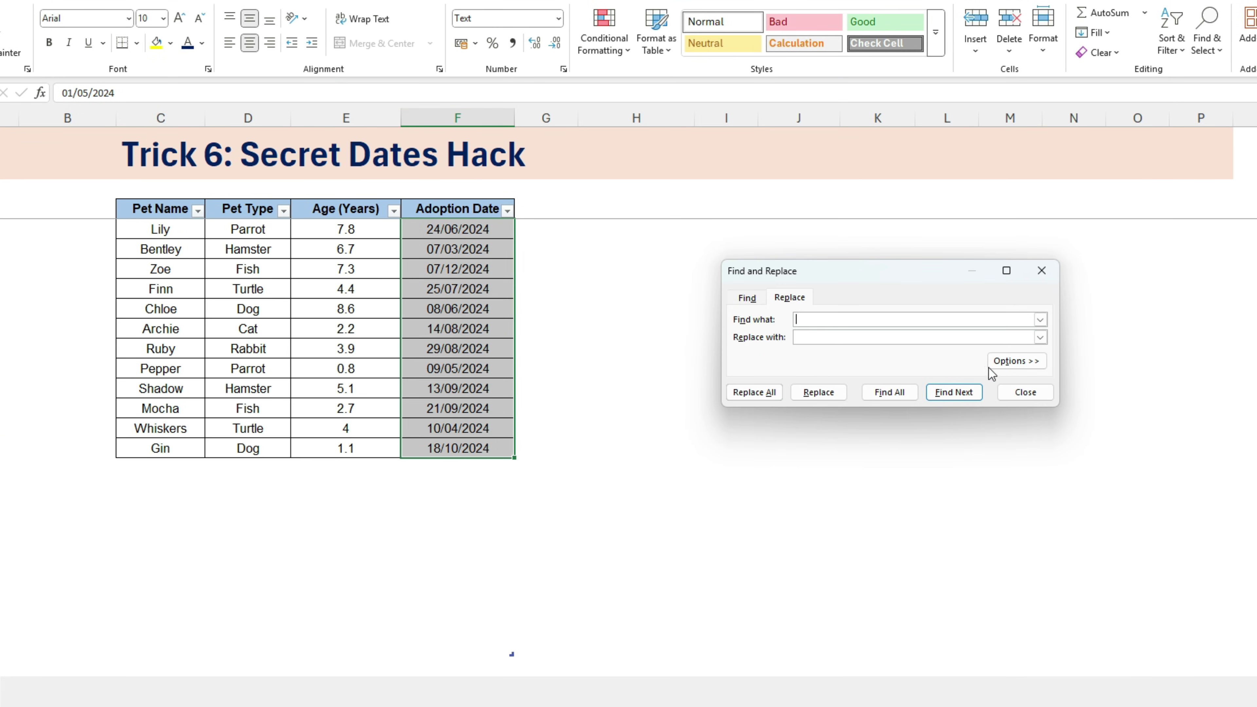
{"action": "left_click", "coordinate": [1008, 361]}
{"action": "left_click", "coordinate": [819, 319]}
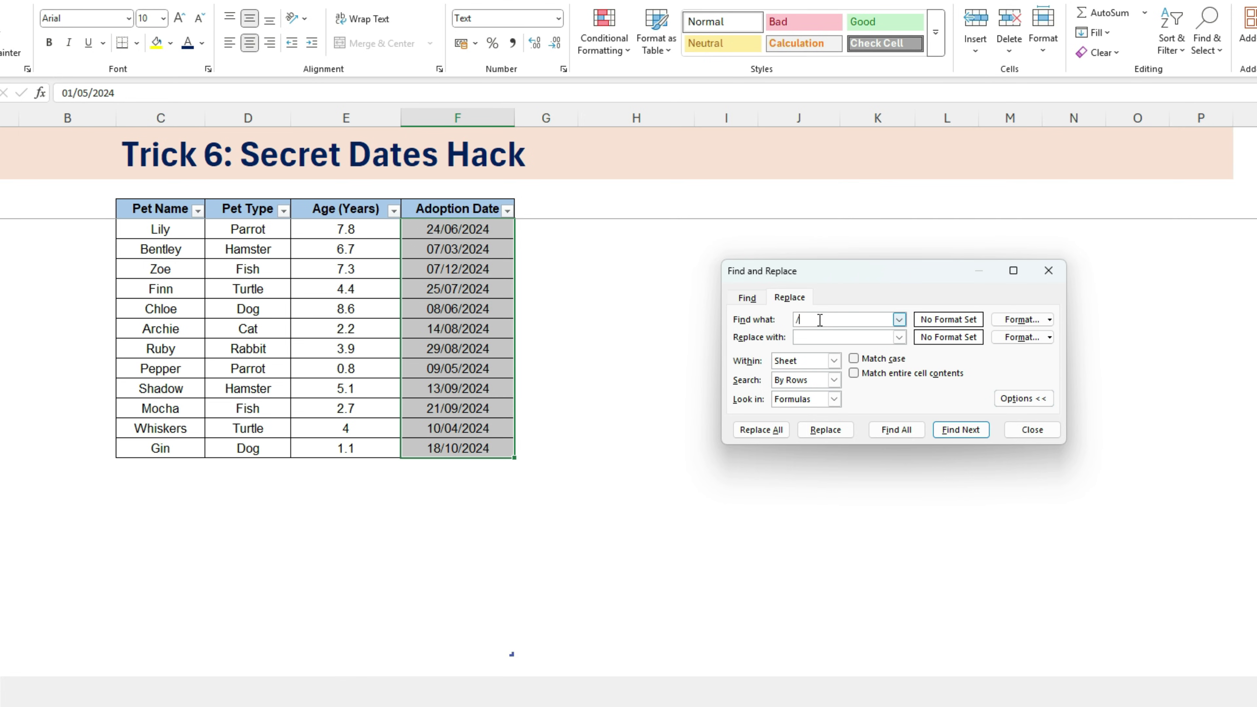
{"action": "left_click", "coordinate": [807, 335]}
{"action": "left_click", "coordinate": [765, 430]}
Step: Dismiss the 36-replacements message, close Find and Replace, and inspect the converted column F dates
{"action": "left_click", "coordinate": [633, 388]}
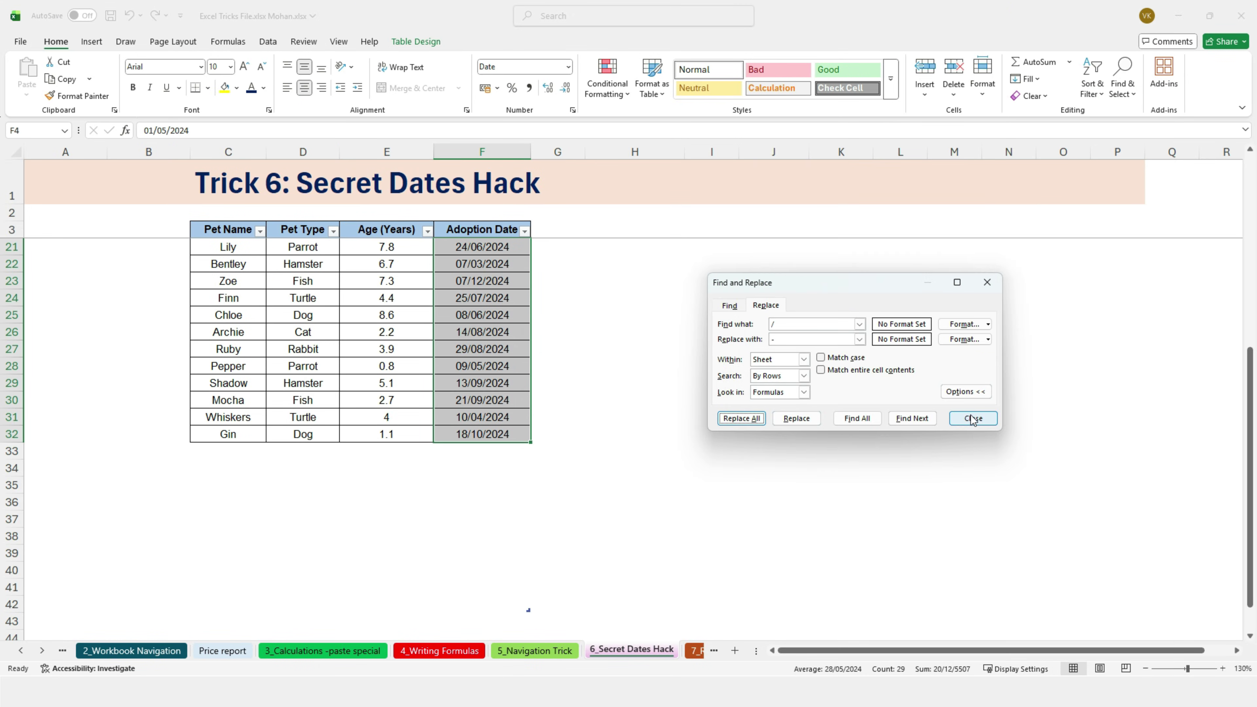
{"action": "left_click", "coordinate": [972, 419]}
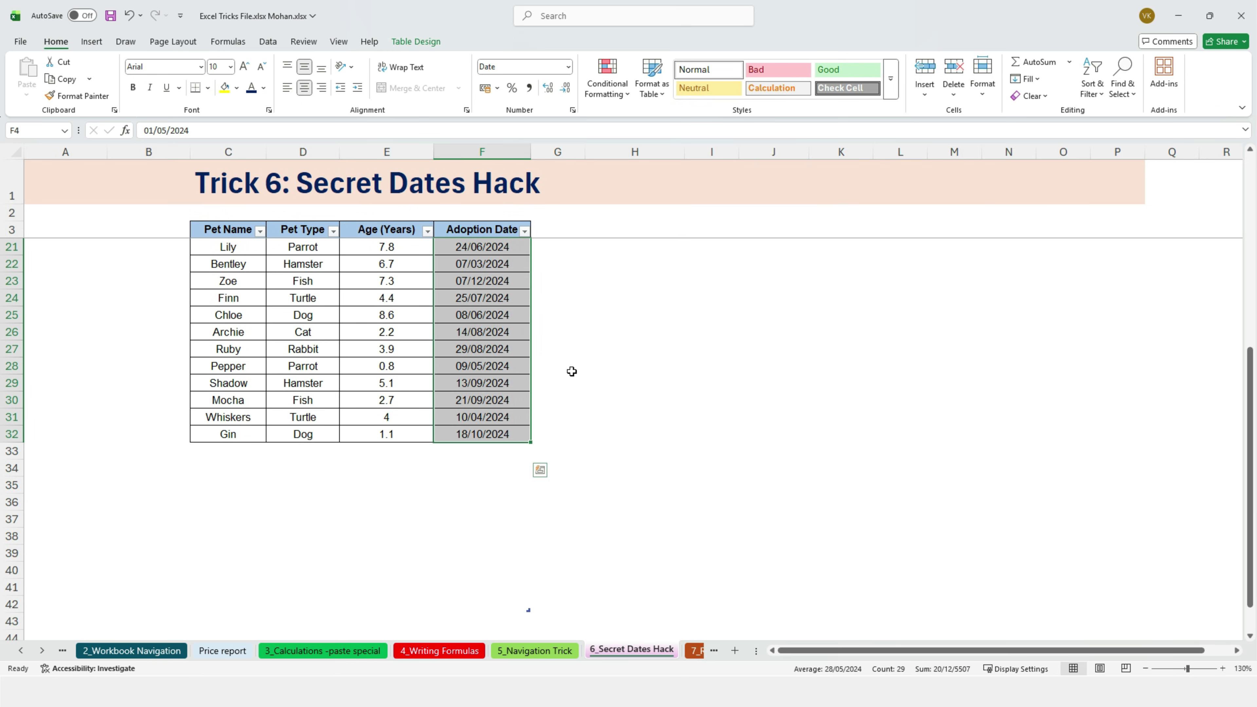
{"action": "scroll", "coordinate": [601, 371], "scroll_direction": "up", "scroll_amount": 6}
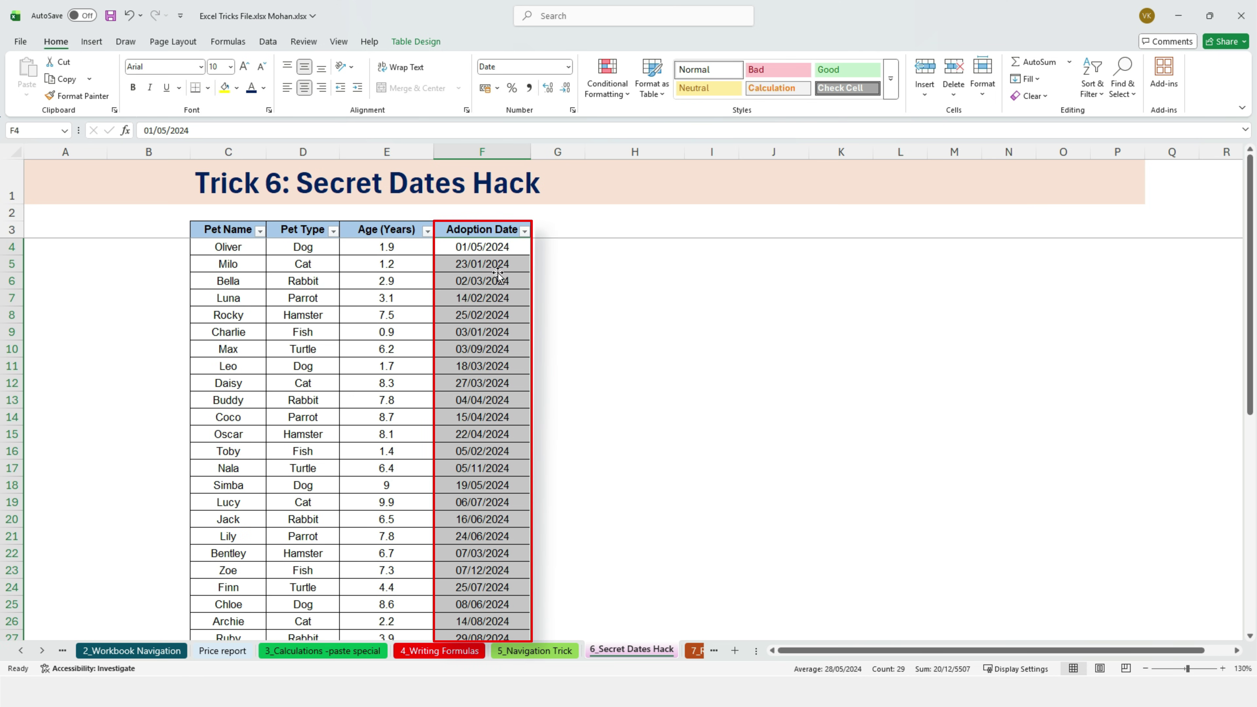
{"action": "left_click", "coordinate": [466, 367]}
{"action": "left_click", "coordinate": [469, 398]}
{"action": "left_click", "coordinate": [474, 351]}
{"action": "left_click", "coordinate": [479, 327]}
{"action": "left_click", "coordinate": [480, 315]}
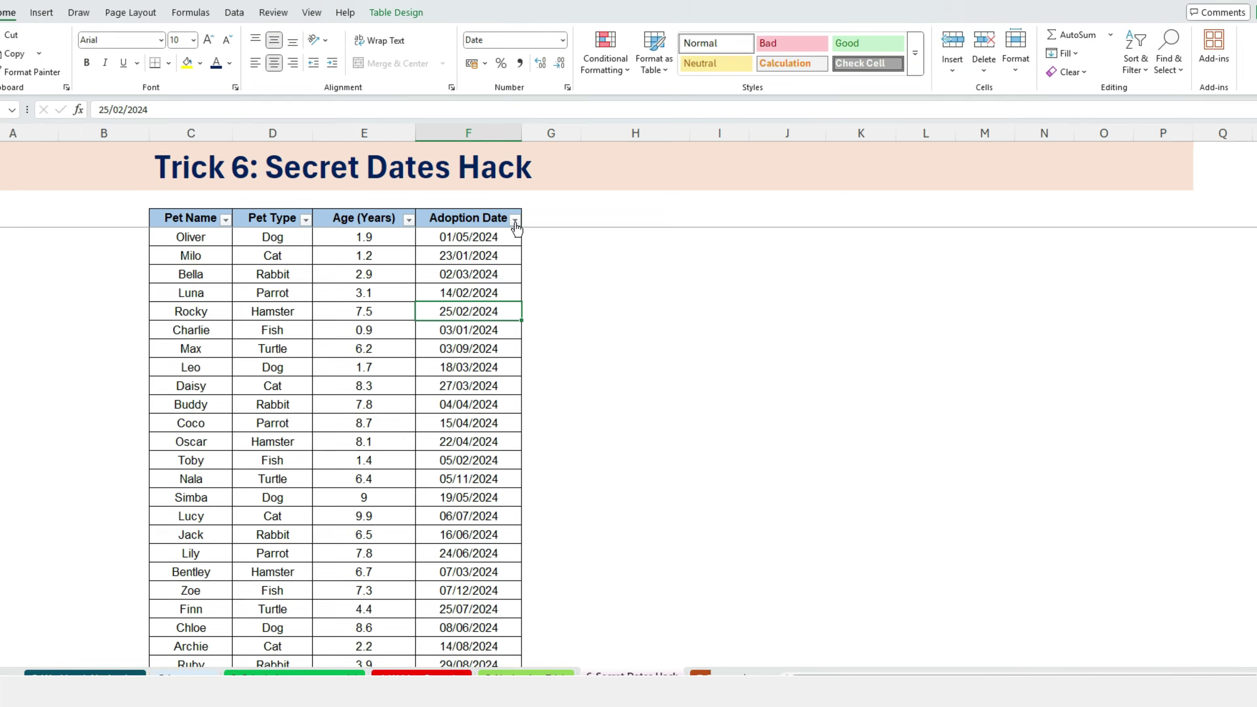
Step: Check that the Adoption Date filter groups the dates by month under 2024
{"action": "left_click", "coordinate": [524, 230]}
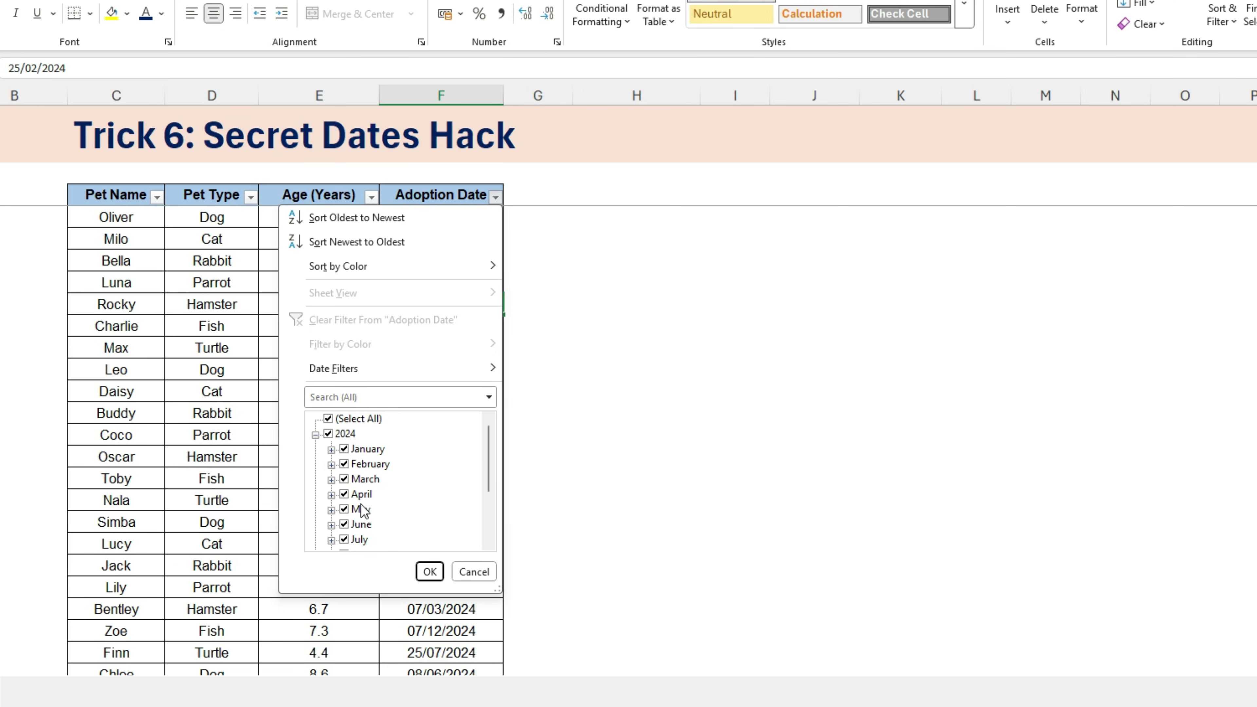
{"action": "scroll", "coordinate": [364, 510], "scroll_direction": "down", "scroll_amount": 2}
{"action": "scroll", "coordinate": [364, 510], "scroll_direction": "up", "scroll_amount": 2}
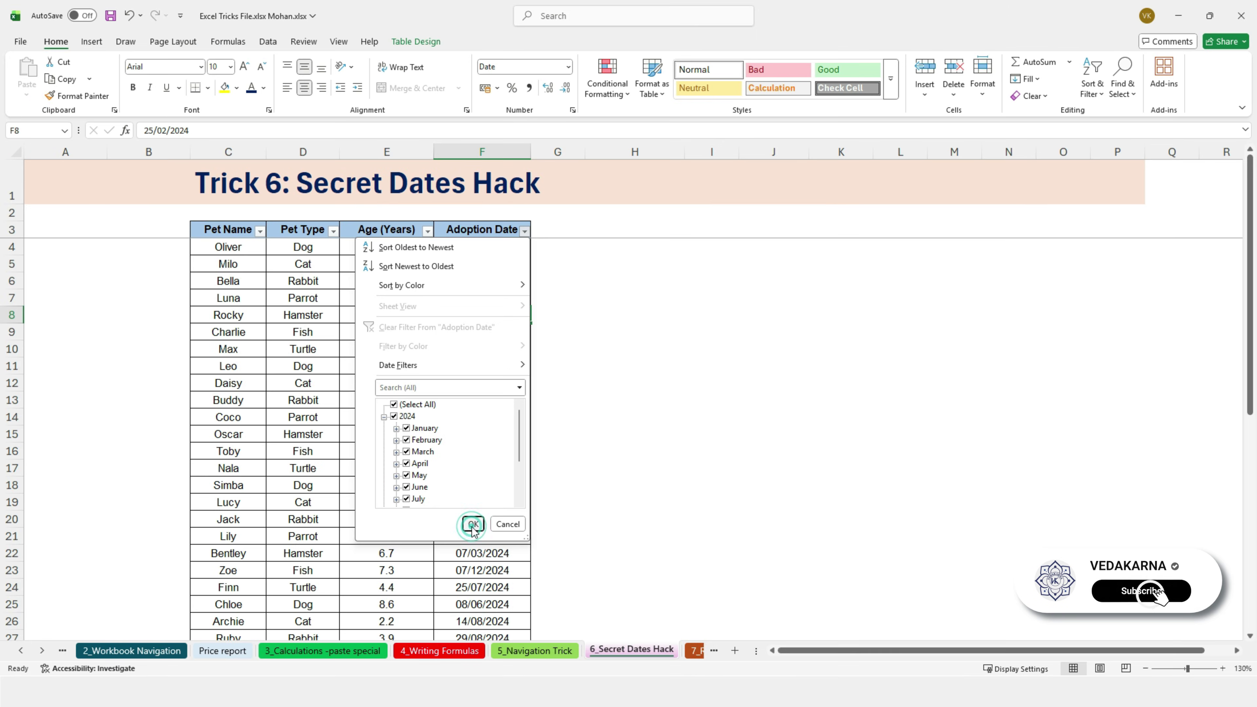
{"action": "left_click", "coordinate": [429, 571]}
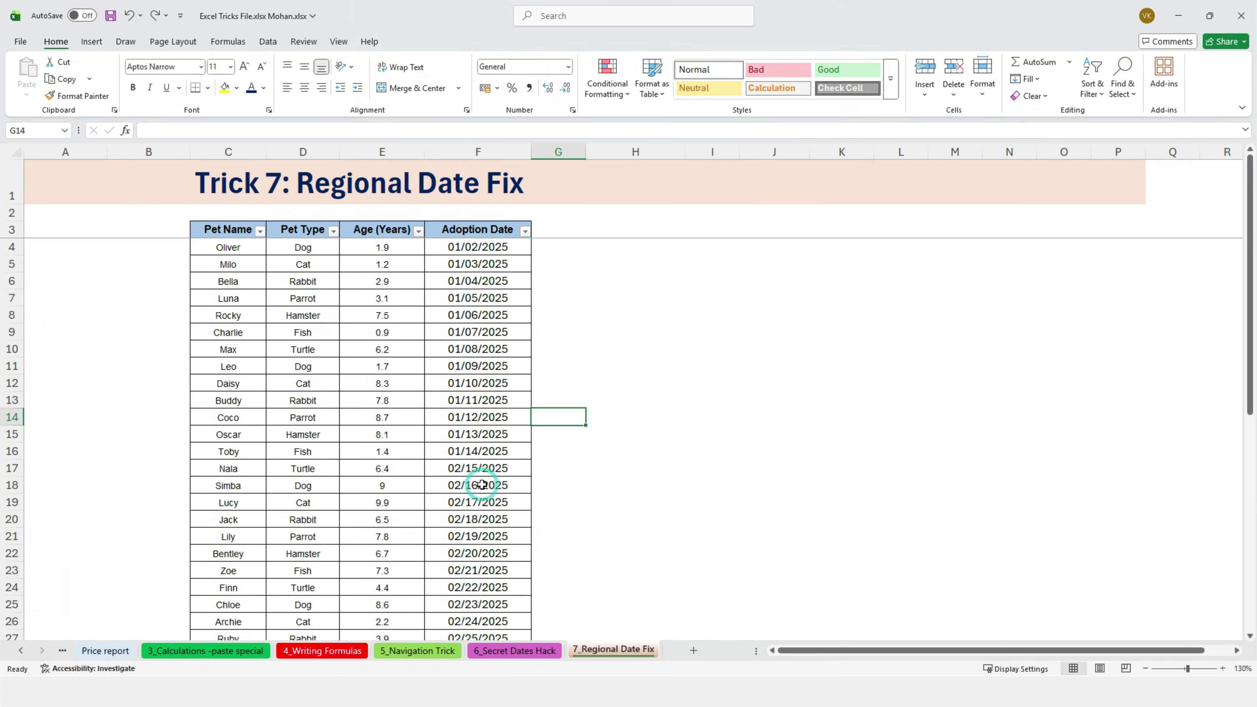
Step: Inspect month-first dates like 02/15/2025, then select F4:F32 in the Adoption Date column
{"action": "left_click", "coordinate": [477, 469]}
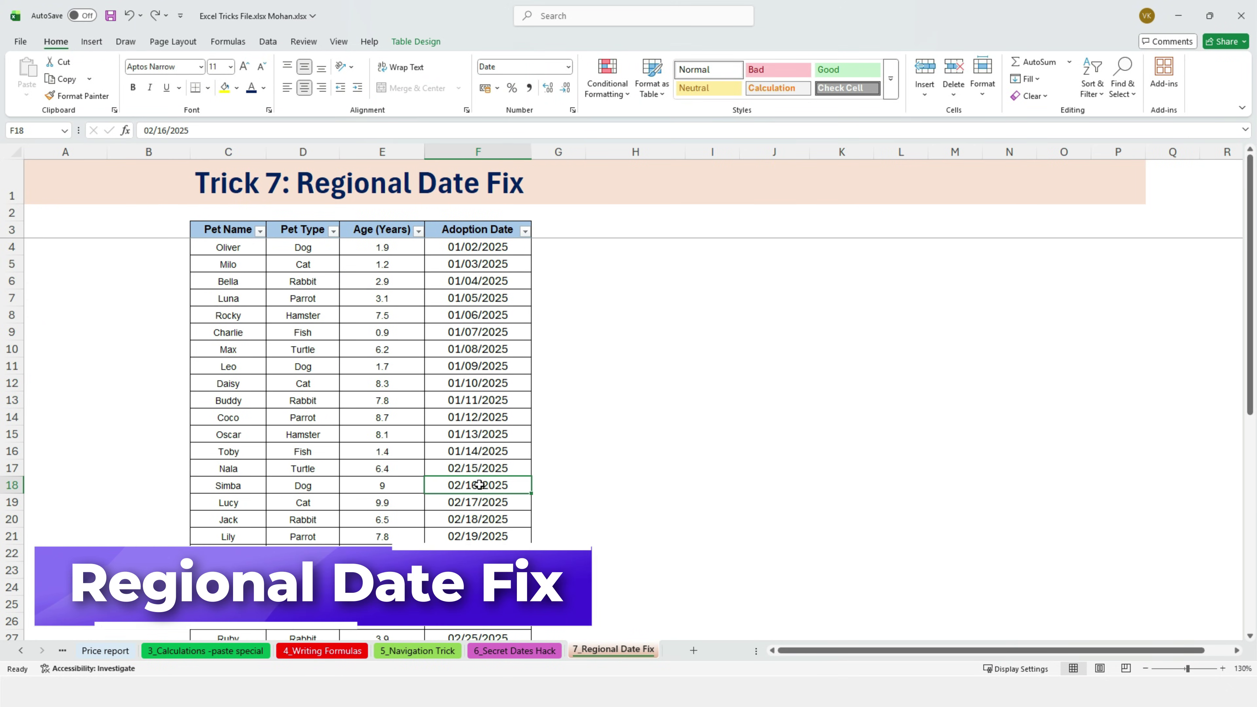
{"action": "left_click", "coordinate": [482, 448]}
{"action": "left_click", "coordinate": [477, 434]}
{"action": "left_click", "coordinate": [479, 401]}
{"action": "left_click", "coordinate": [485, 247]}
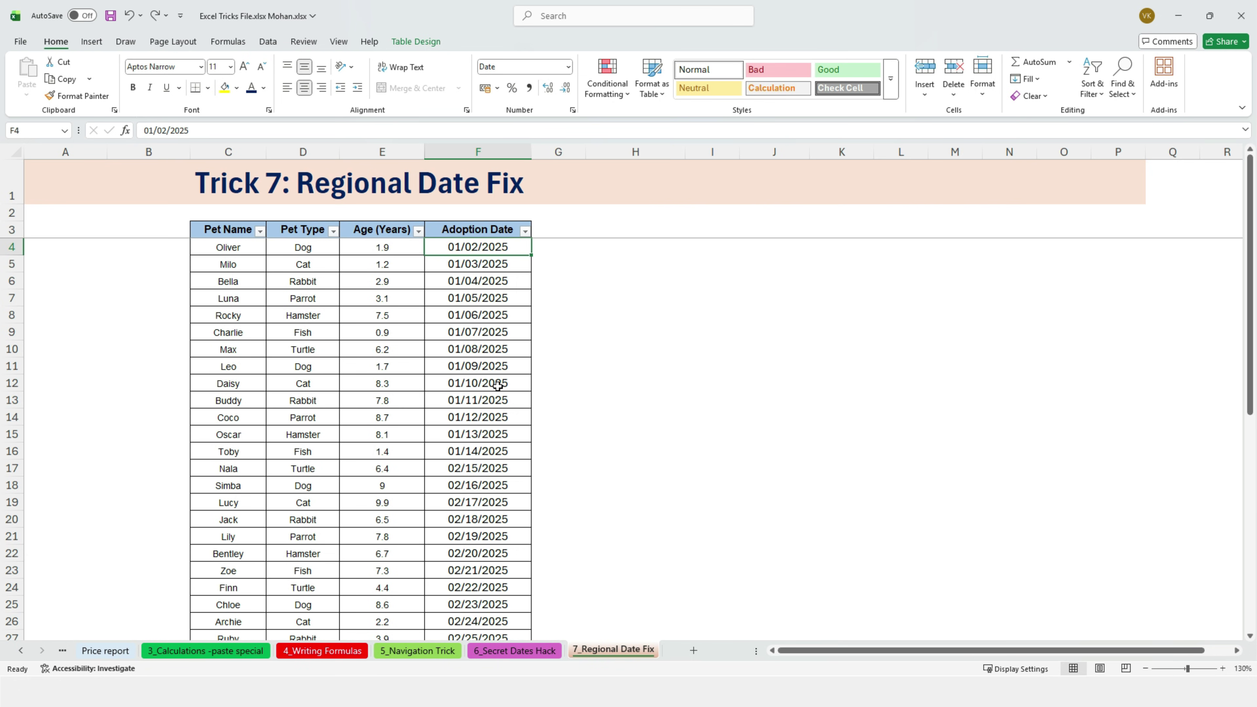
{"action": "key", "text": "ctrl+shift+Down"}
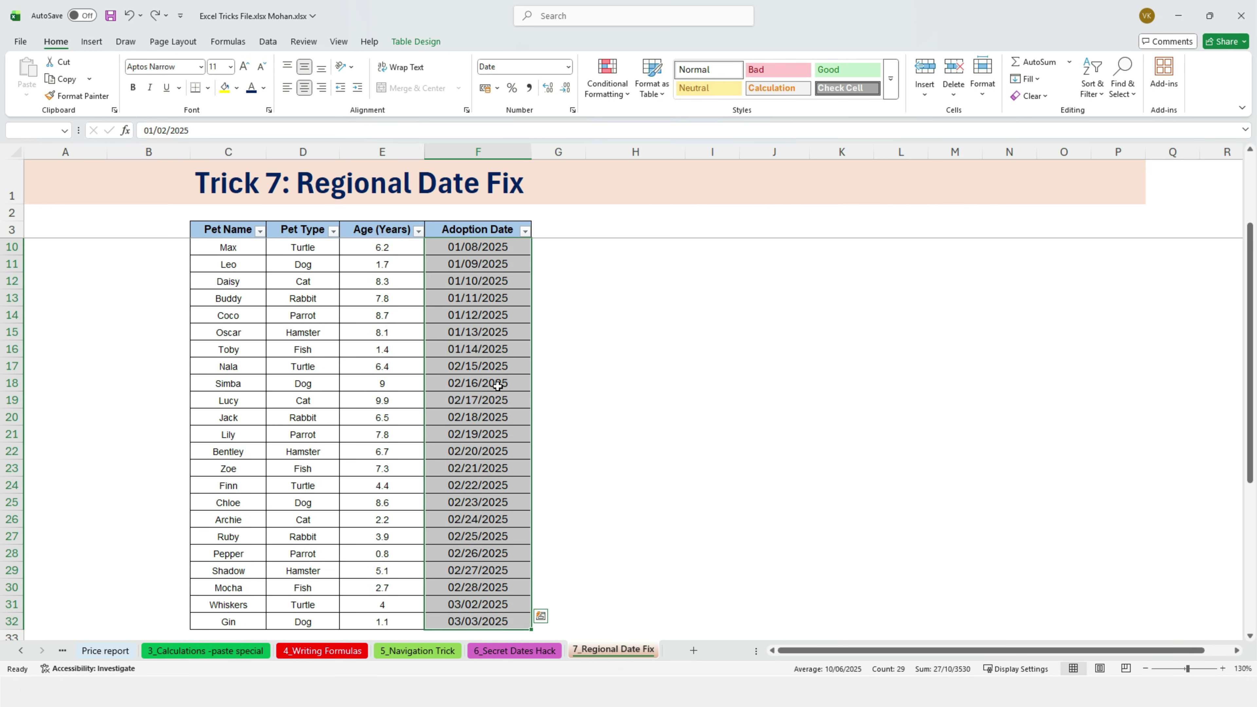
{"action": "scroll", "coordinate": [497, 376], "scroll_direction": "up", "scroll_amount": 2}
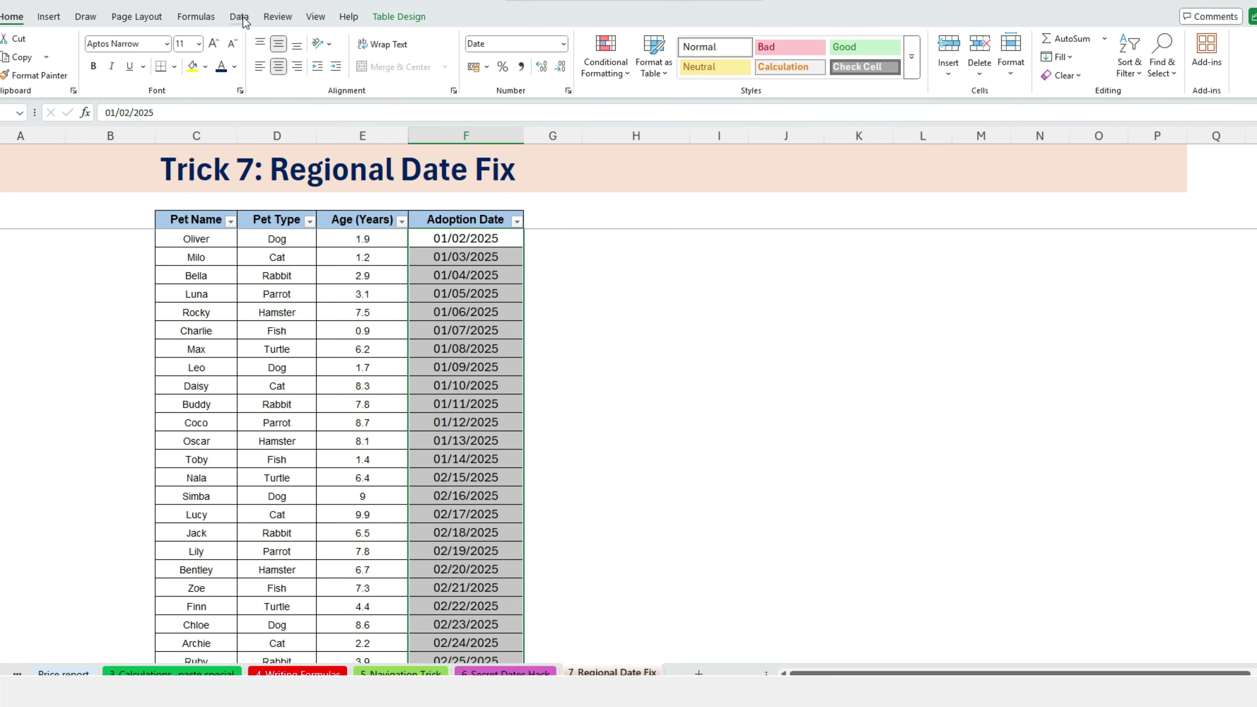
Step: Convert the Adoption Dates column with Text to Columns as Date format in MDY order
{"action": "left_click", "coordinate": [236, 20]}
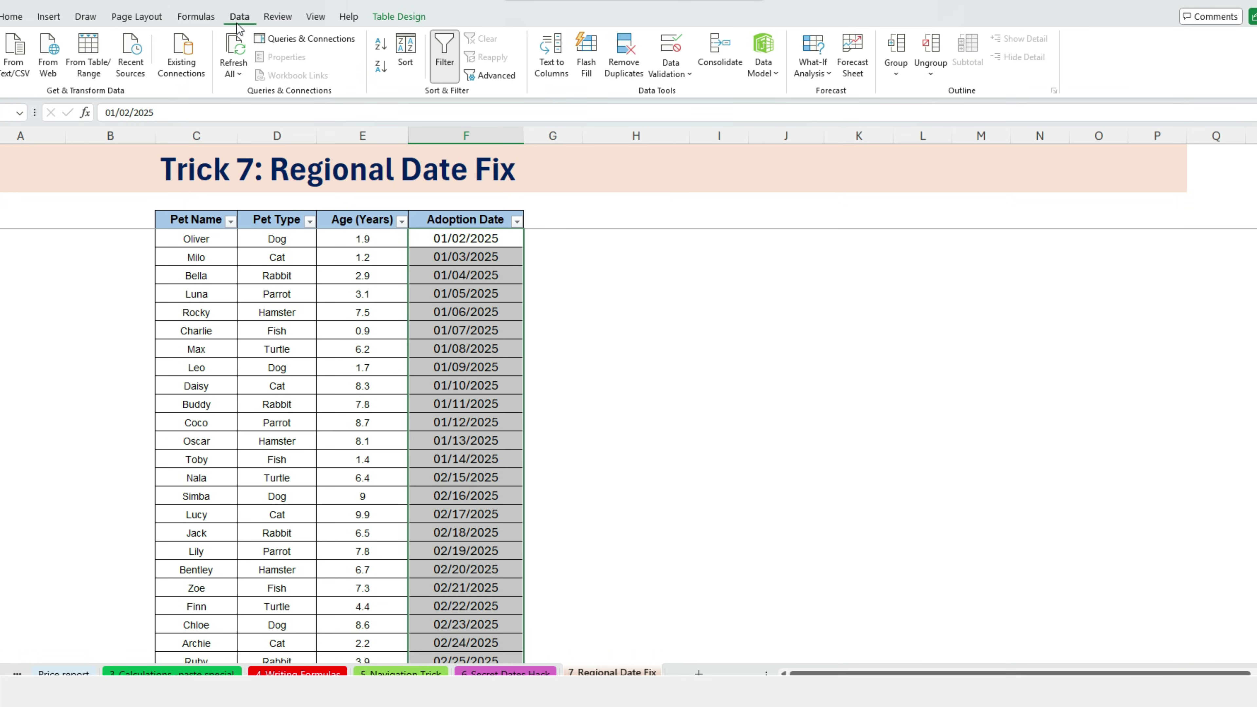
{"action": "left_click", "coordinate": [555, 70]}
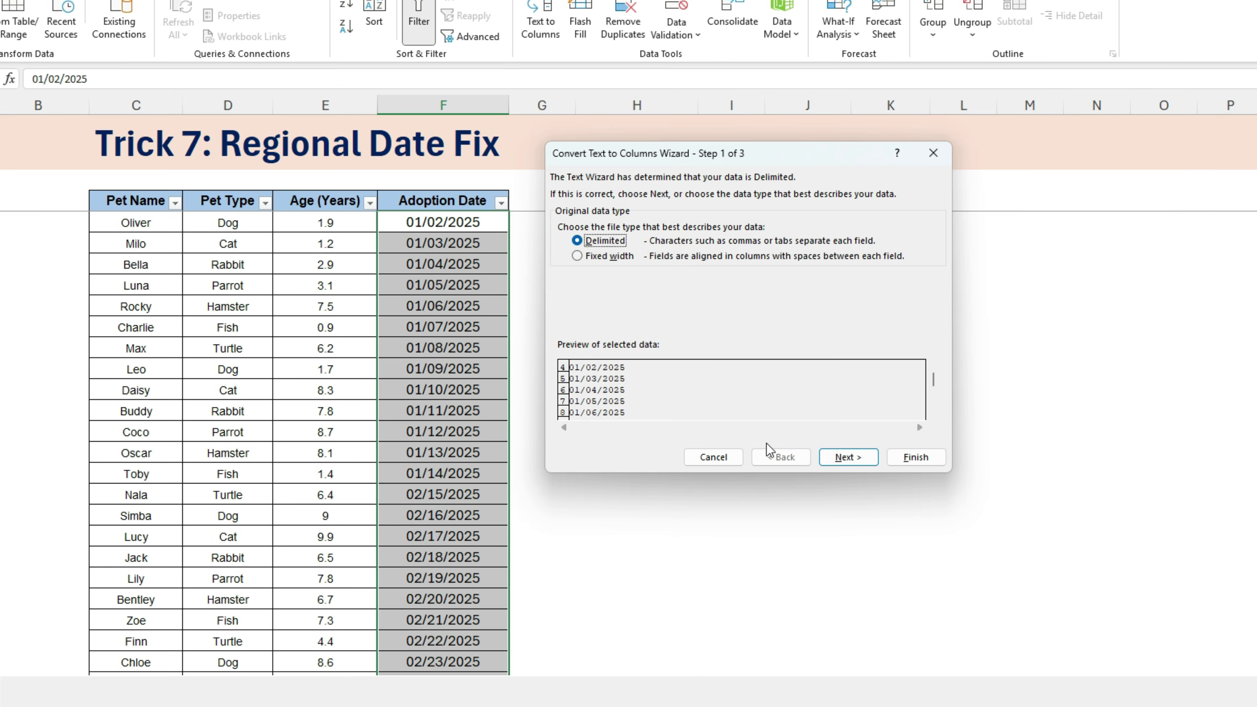
{"action": "left_click", "coordinate": [847, 457]}
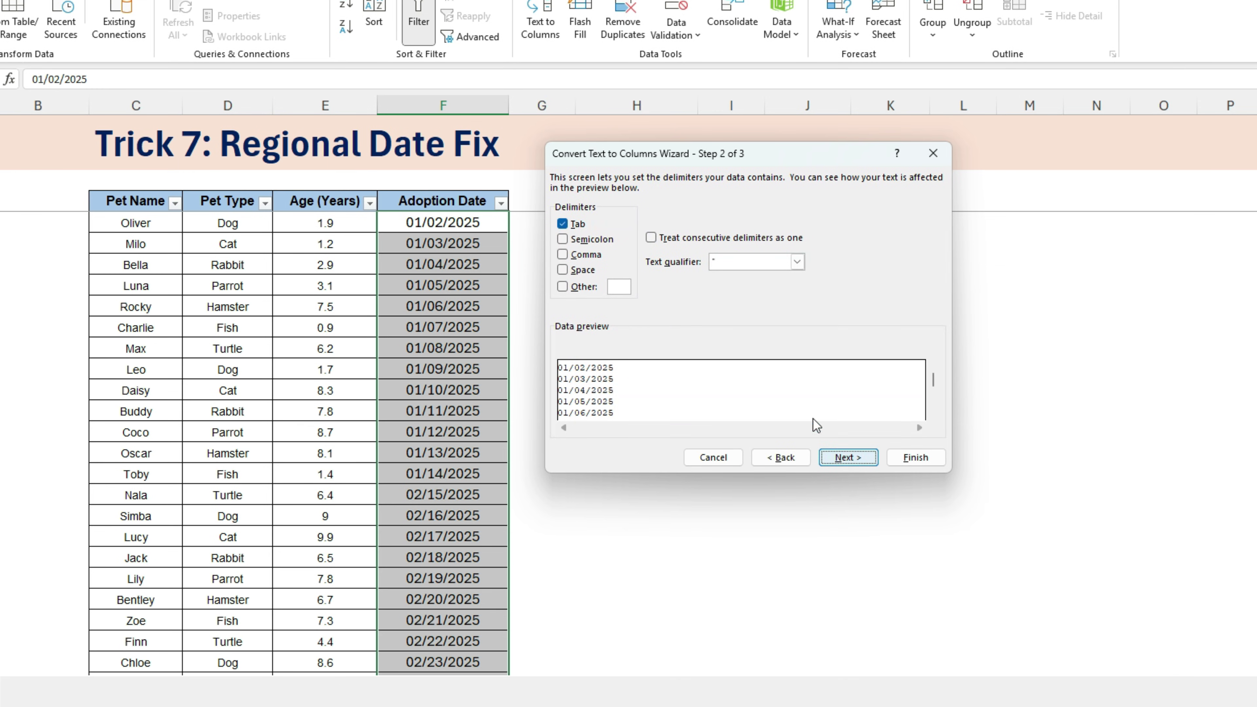
{"action": "left_click", "coordinate": [848, 458]}
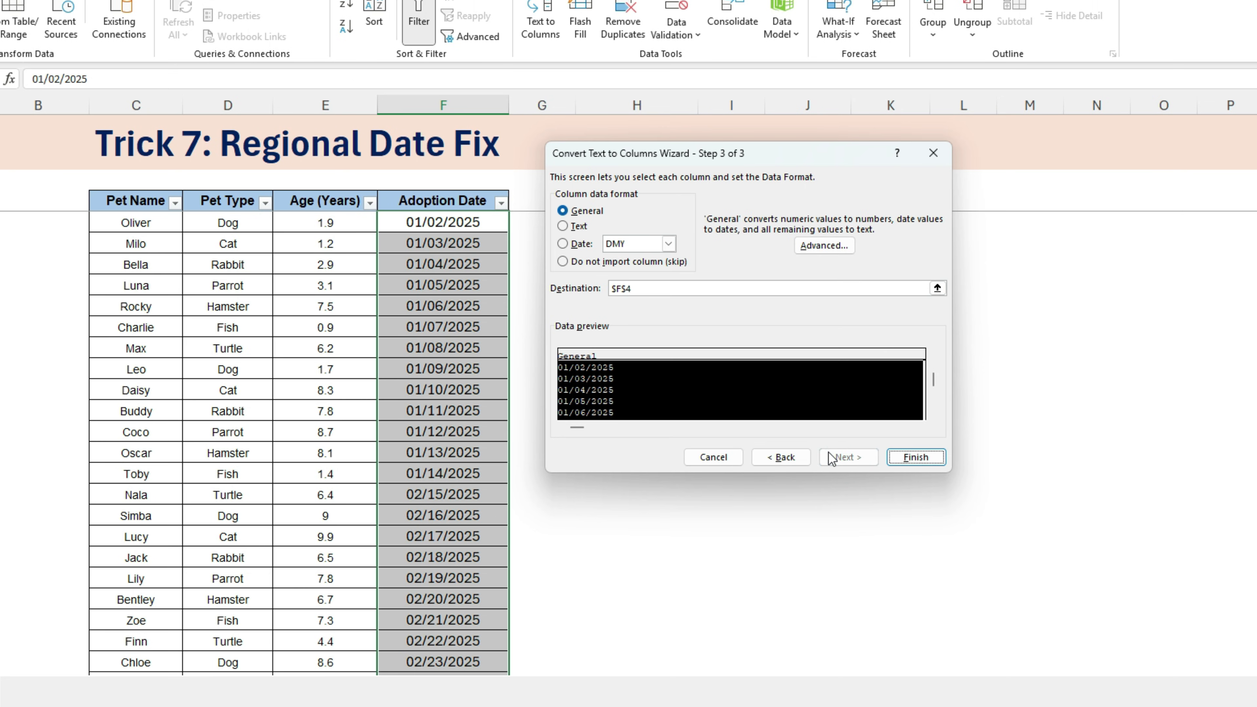
{"action": "left_click", "coordinate": [563, 244]}
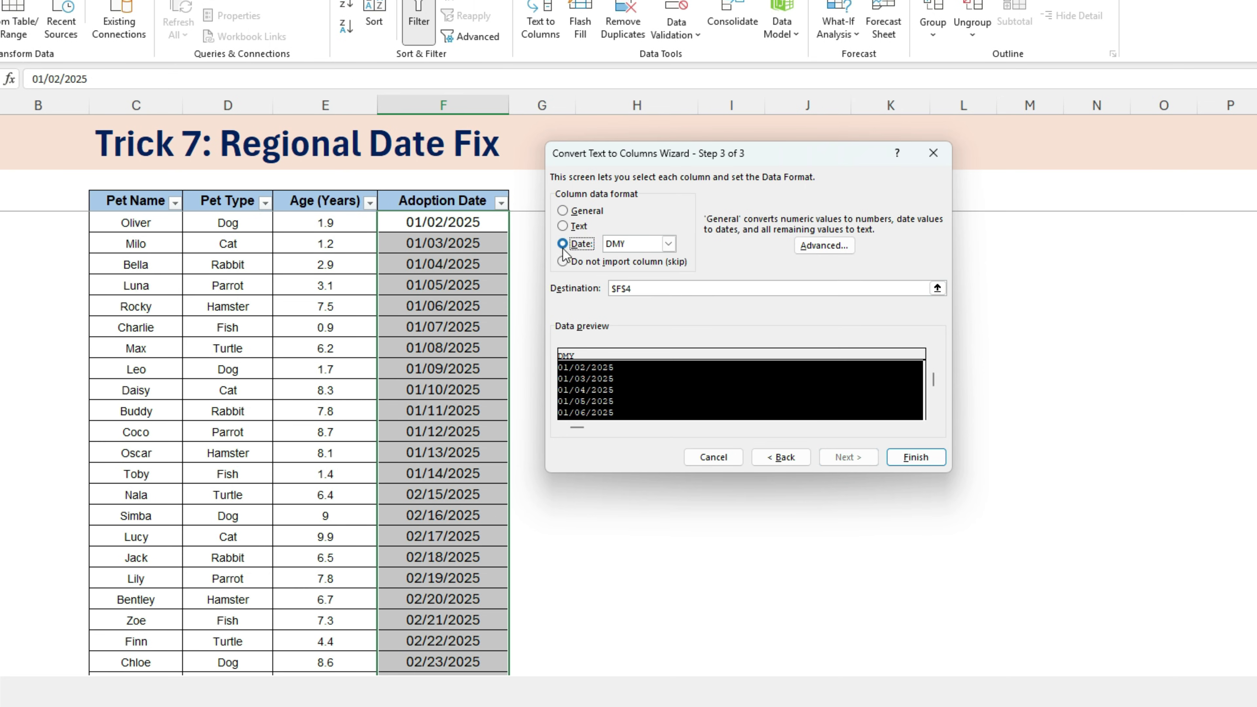
{"action": "left_click", "coordinate": [668, 246]}
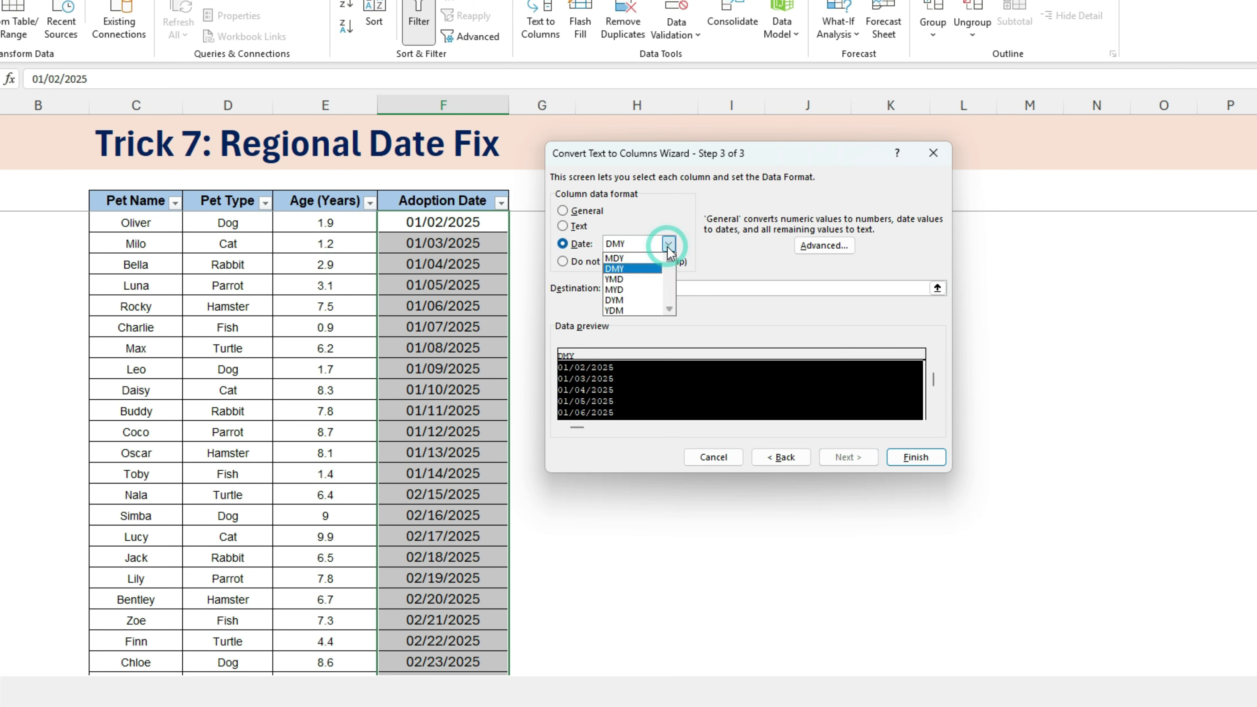
{"action": "left_click", "coordinate": [616, 259]}
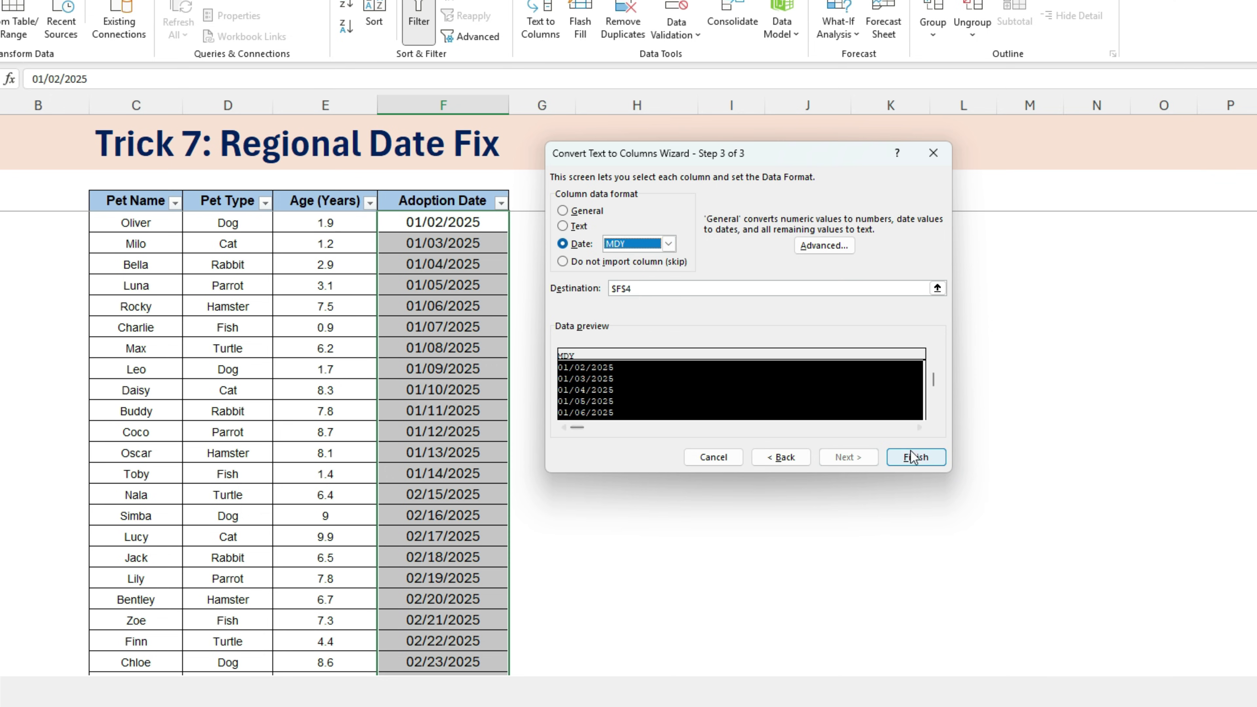
{"action": "left_click", "coordinate": [911, 459]}
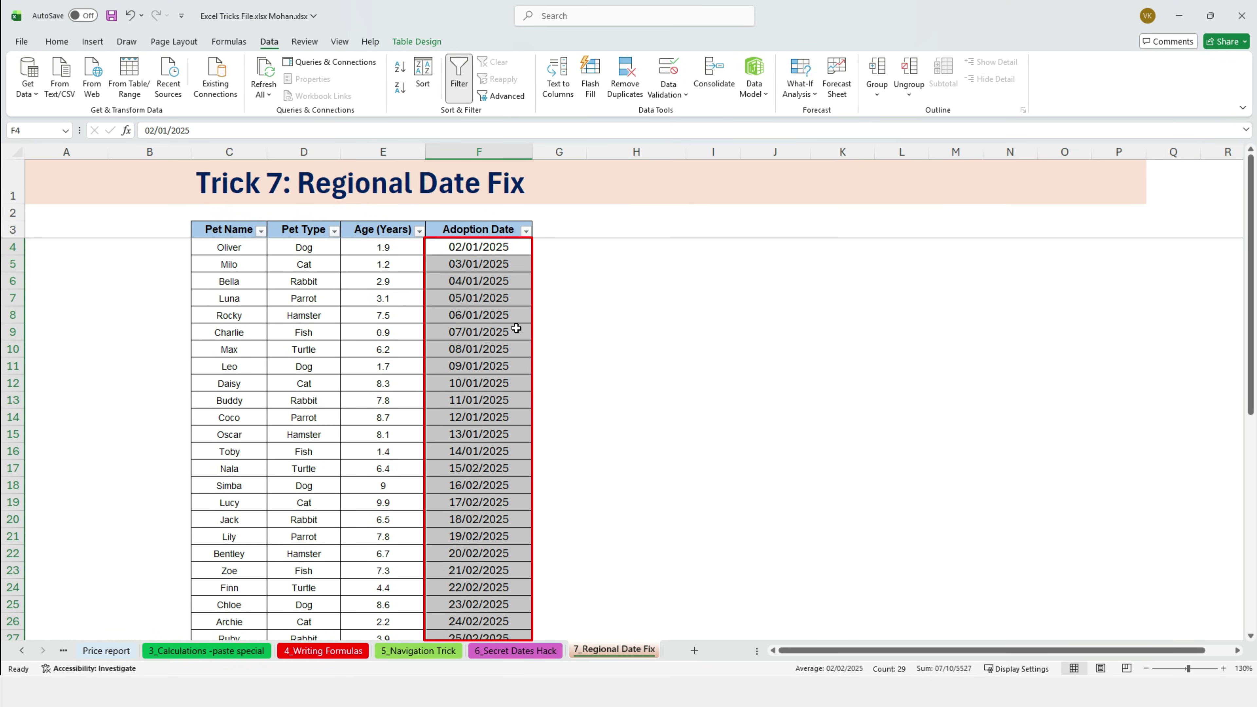
Step: Spot-check the converted adoption dates in cells F4, F10 and F5
{"action": "scroll", "coordinate": [476, 431], "scroll_direction": "down", "scroll_amount": 3}
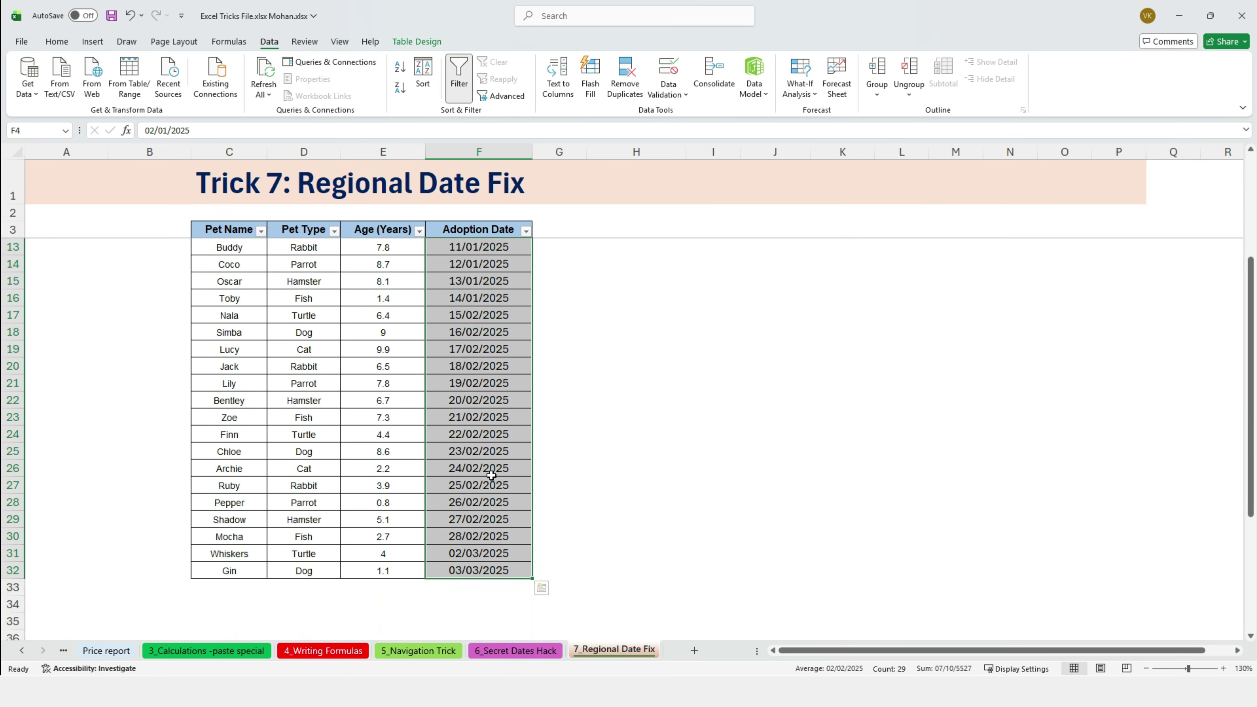
{"action": "scroll", "coordinate": [491, 545], "scroll_direction": "up", "scroll_amount": 3}
{"action": "left_click", "coordinate": [581, 319]}
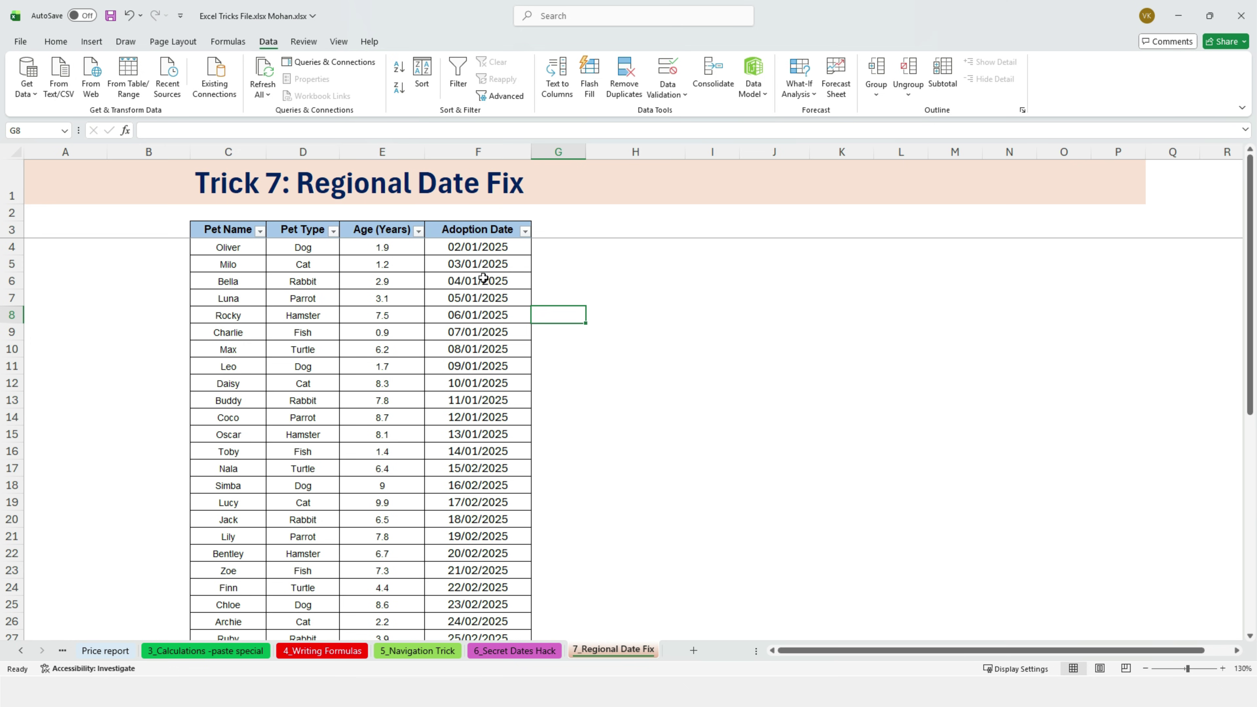
{"action": "left_click", "coordinate": [476, 246]}
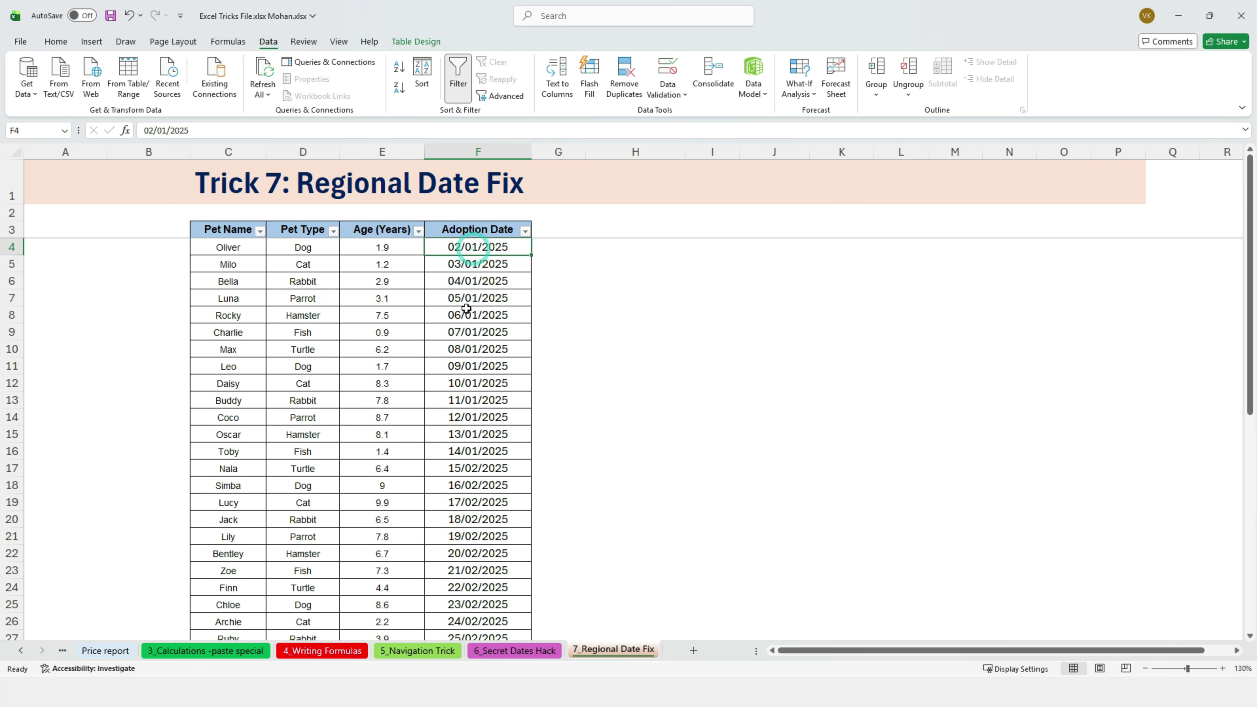
{"action": "left_click", "coordinate": [474, 354]}
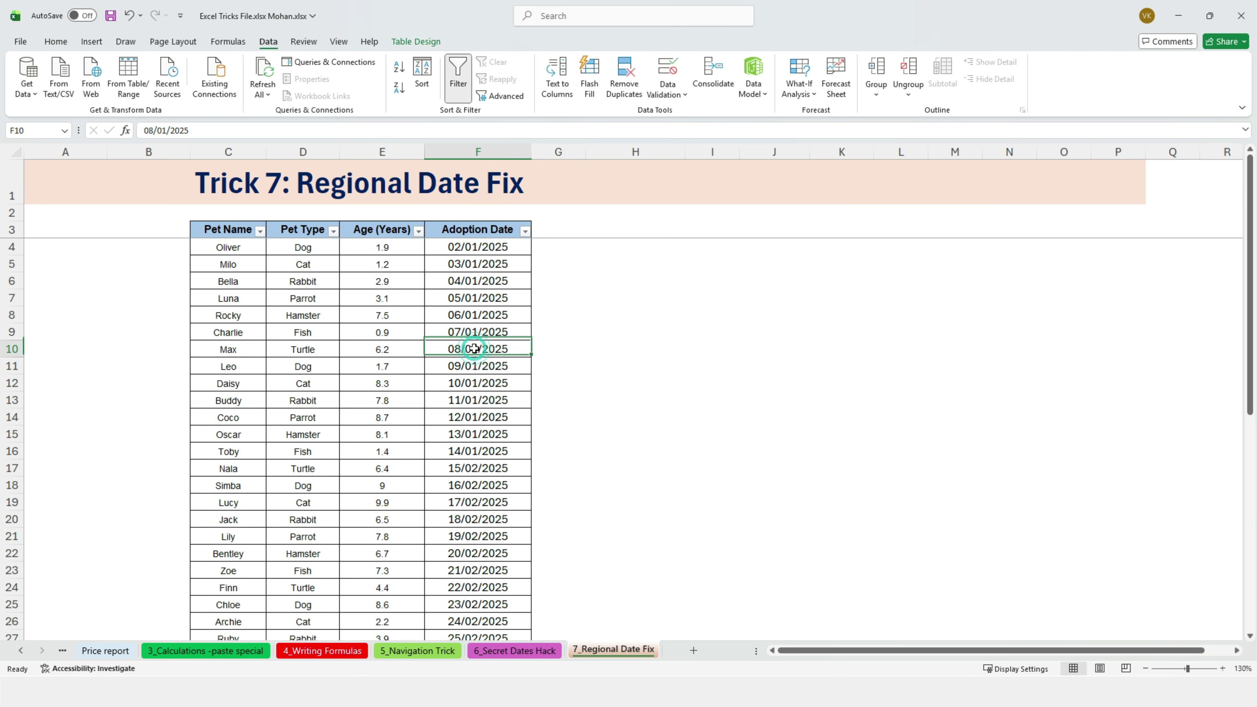
{"action": "left_click", "coordinate": [476, 269]}
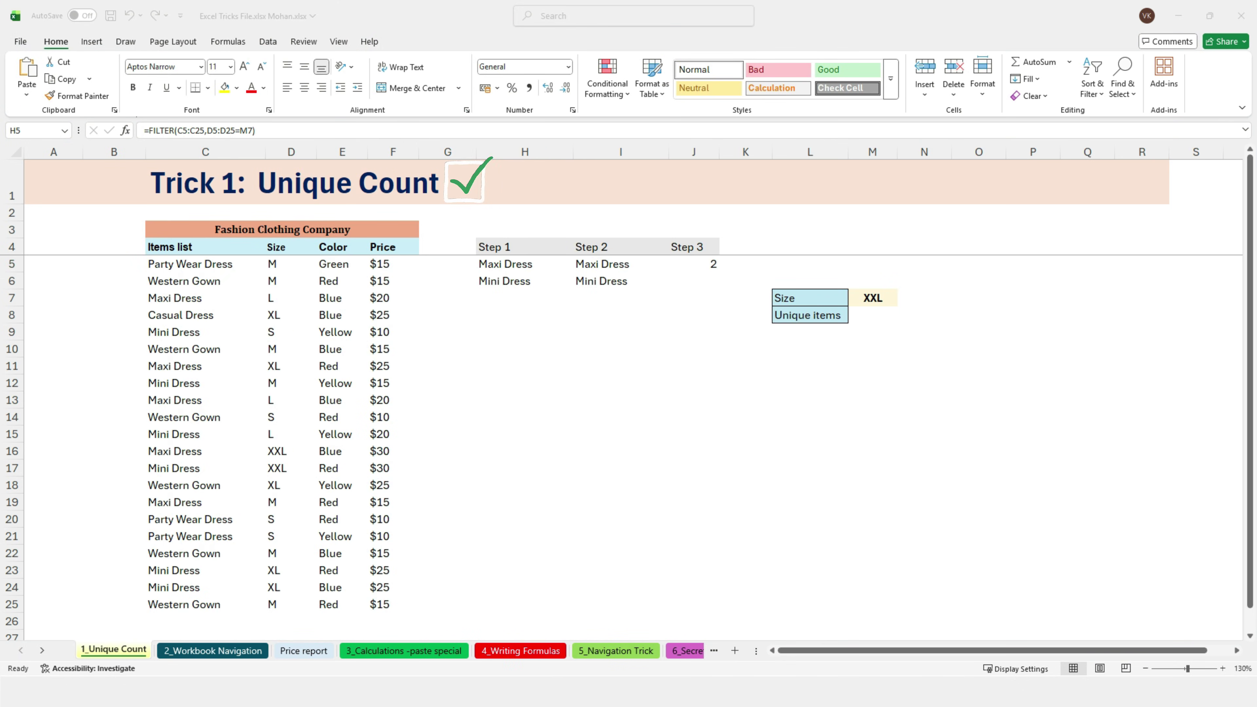
Step: Step through the Price report, 2_Workbook Navigation, 3_Calculations, 4_Writing Formulas and 5_Navigation Trick sheets to 6_Secret Dates Hack
{"action": "left_click", "coordinate": [304, 651]}
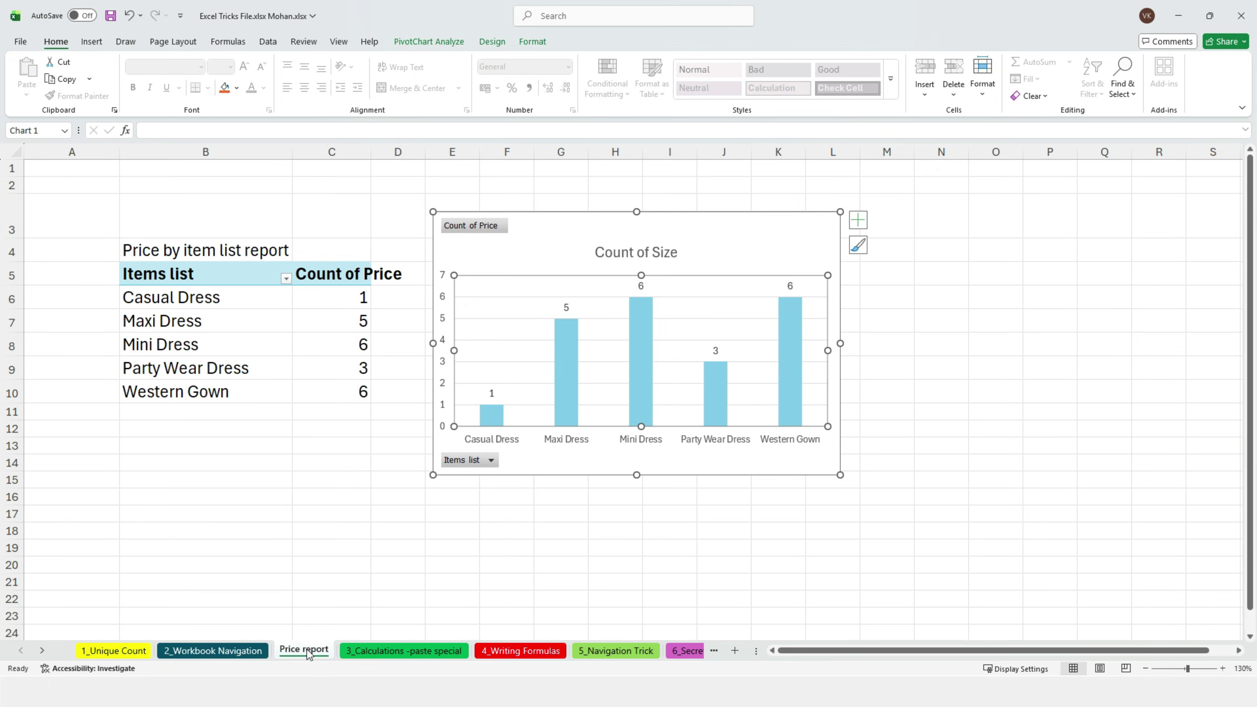
{"action": "left_click", "coordinate": [247, 651]}
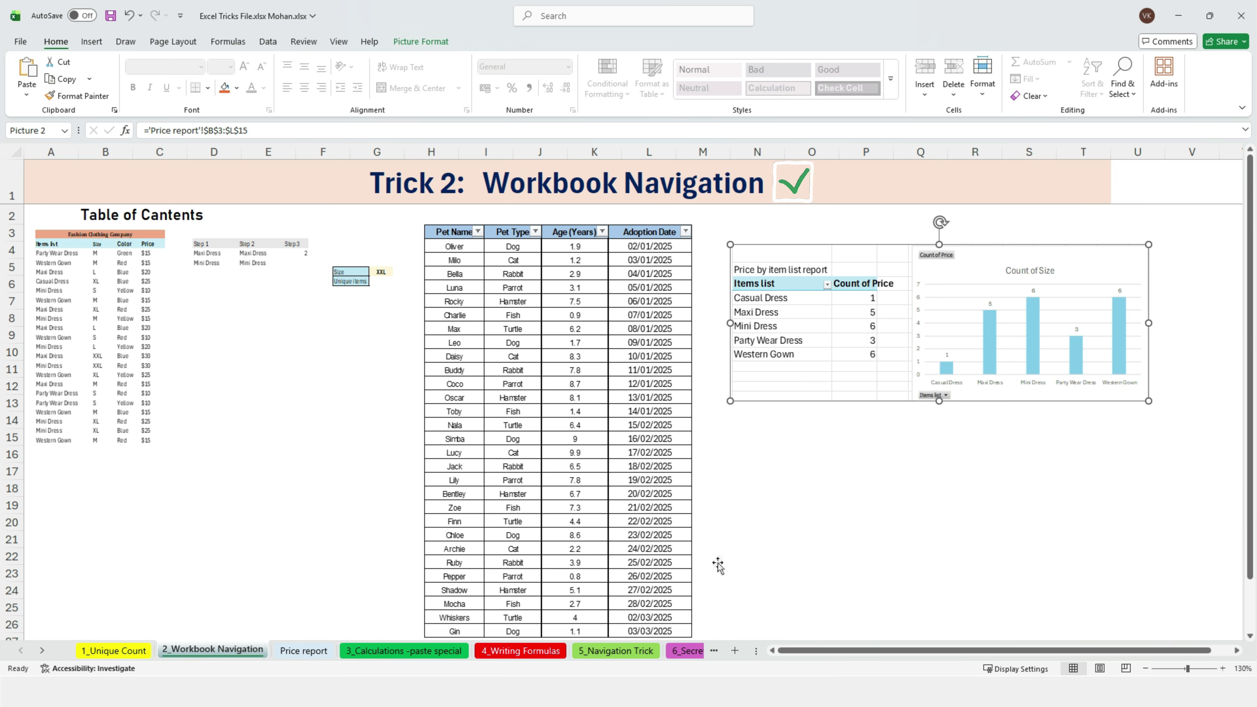
{"action": "left_click", "coordinate": [377, 652]}
{"action": "left_click", "coordinate": [511, 647]}
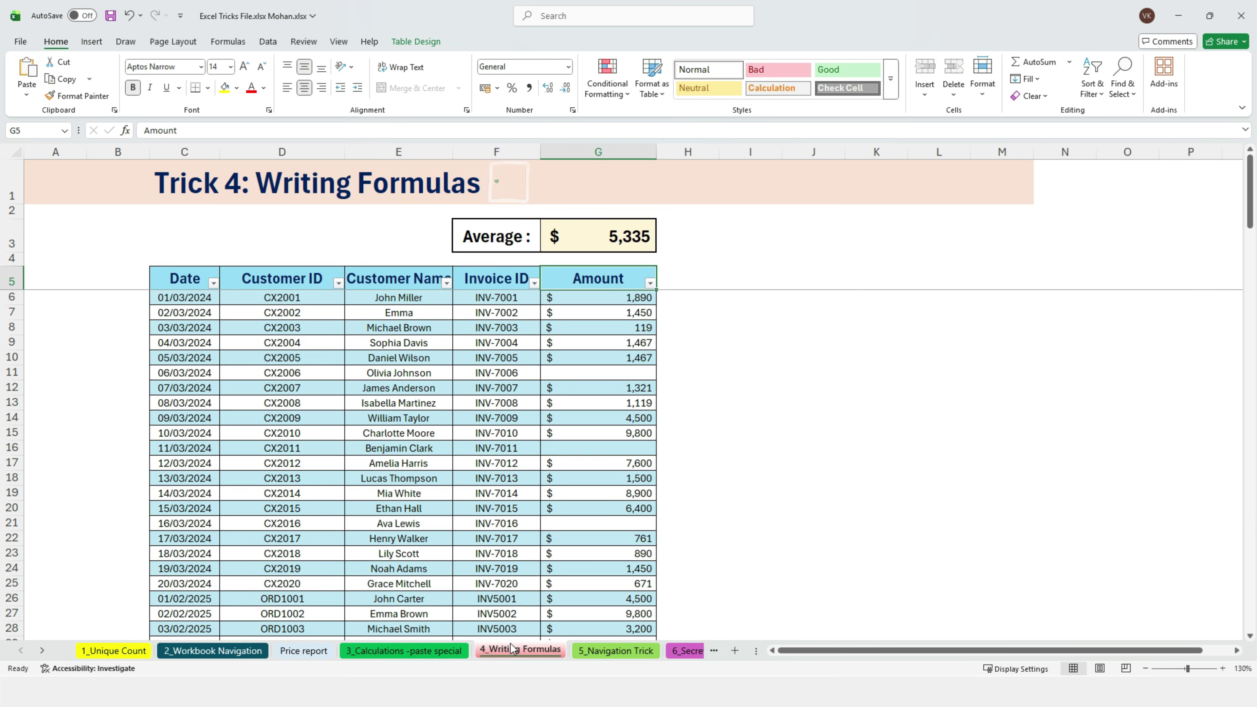
{"action": "left_click", "coordinate": [600, 651]}
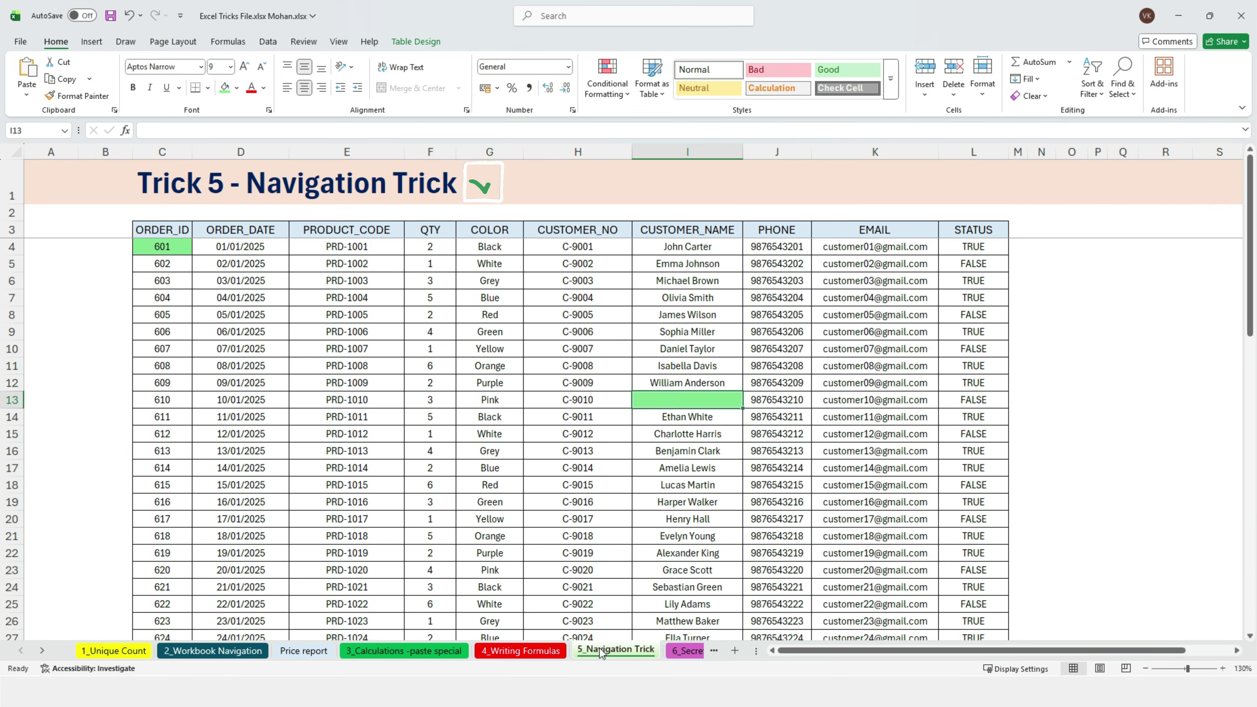
{"action": "left_click", "coordinate": [685, 651]}
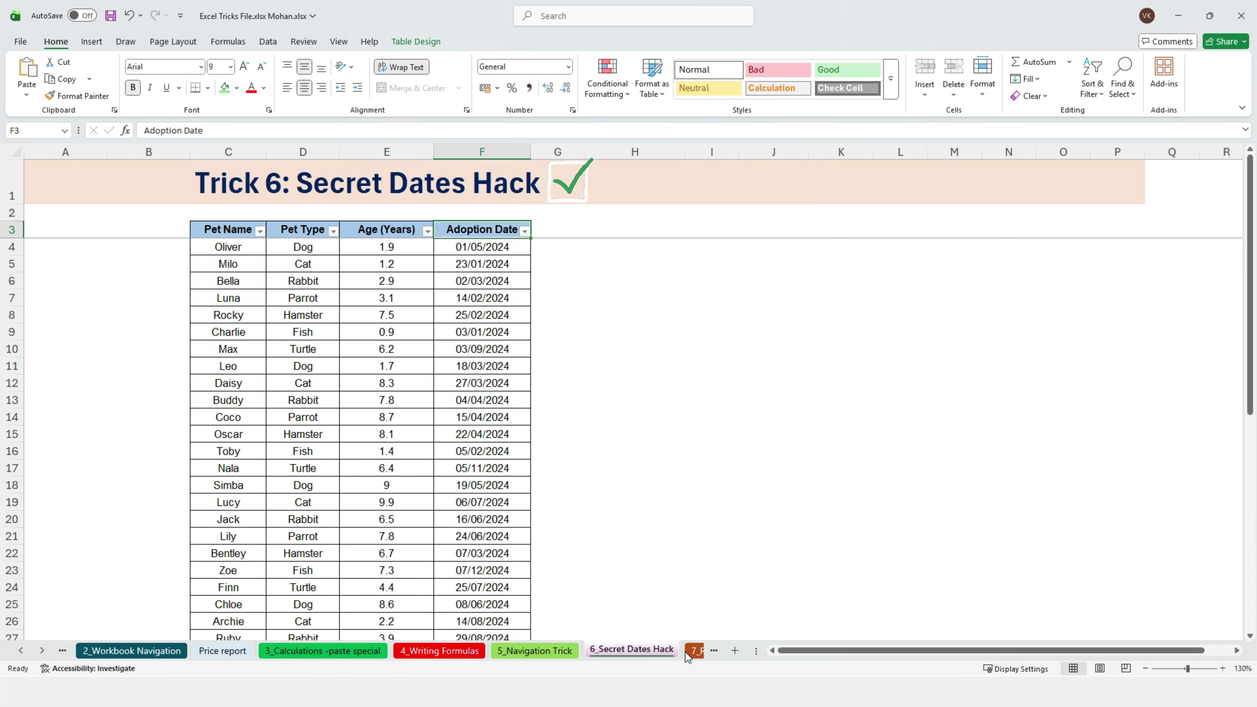